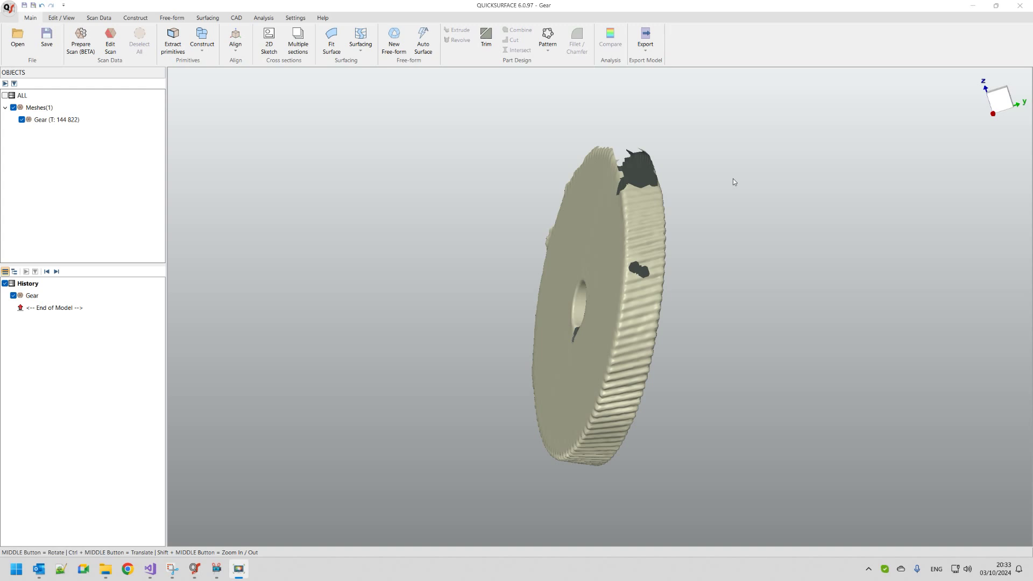
Examine the scanned gear mesh from all sides, including the helical teeth, both flat faces, the central bore and the missing scan areas.
middle_drag(514, 318, 832, 226)
scroll(570, 457, up, 5)
middle_drag(570, 457, 569, 333)
scroll(665, 503, up, 2)
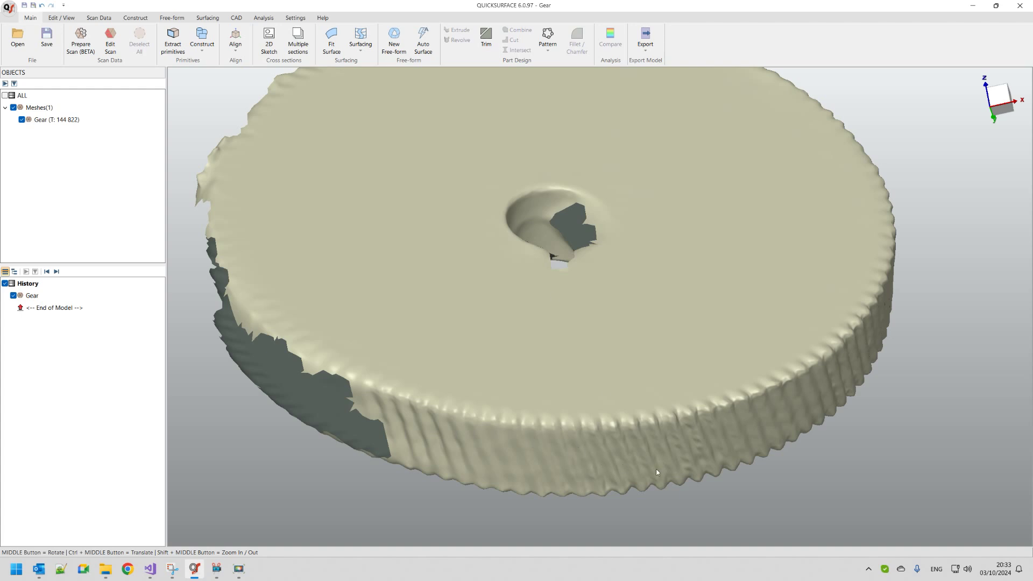
middle_drag(627, 428, 611, 328)
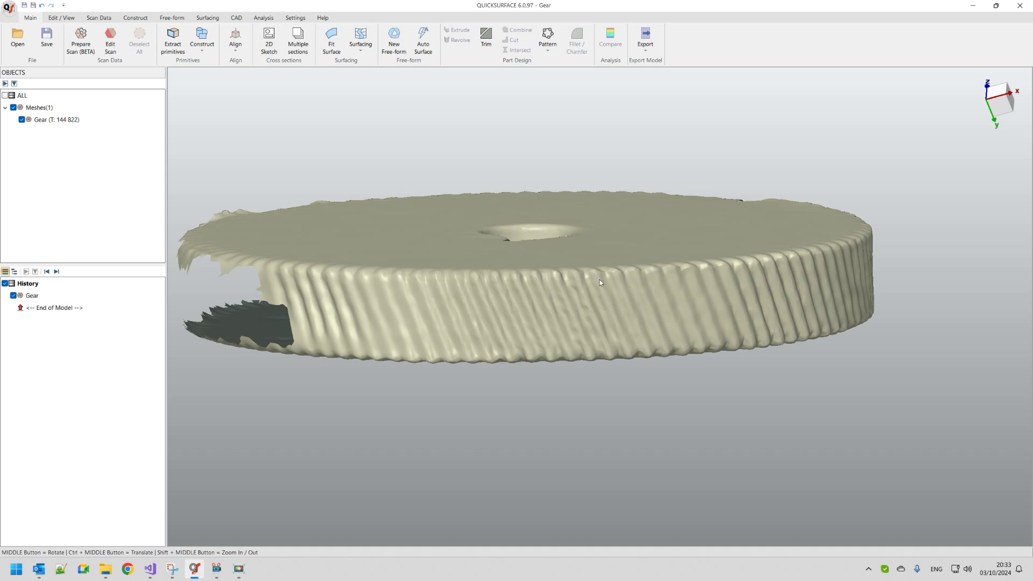
middle_drag(600, 371, 714, 423)
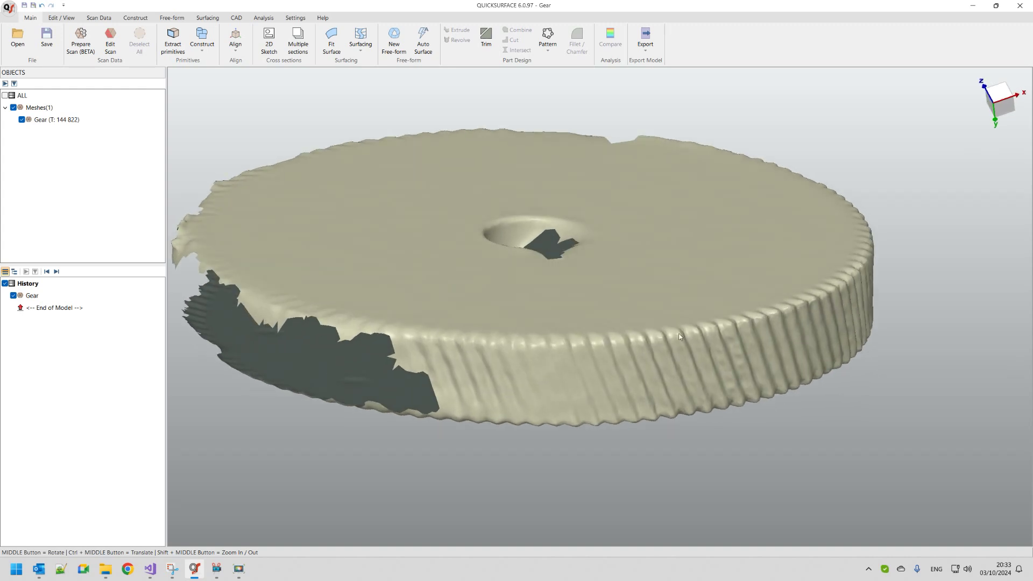
middle_drag(760, 317, 635, 357)
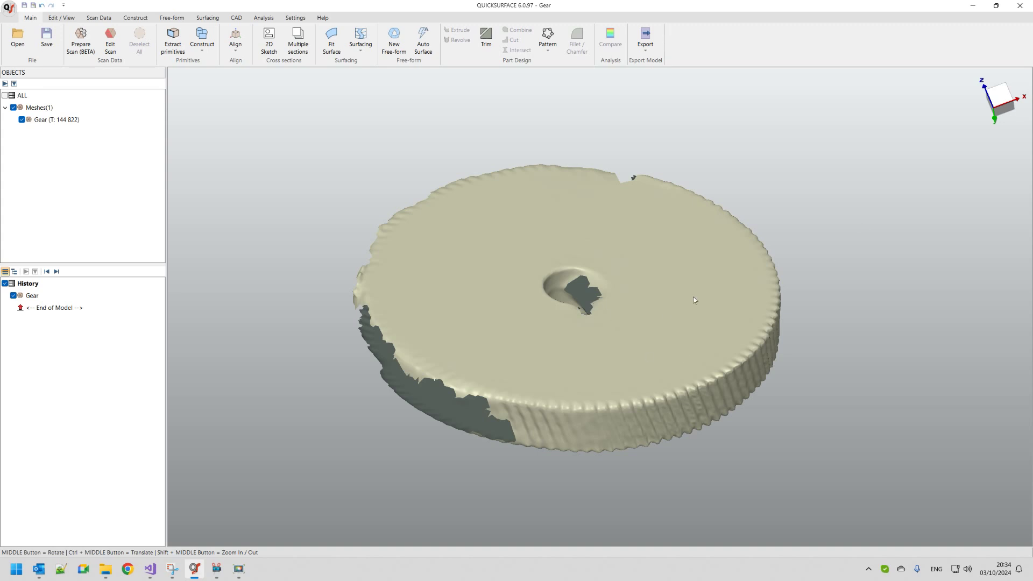
click(1000, 102)
middle_drag(893, 215, 705, 292)
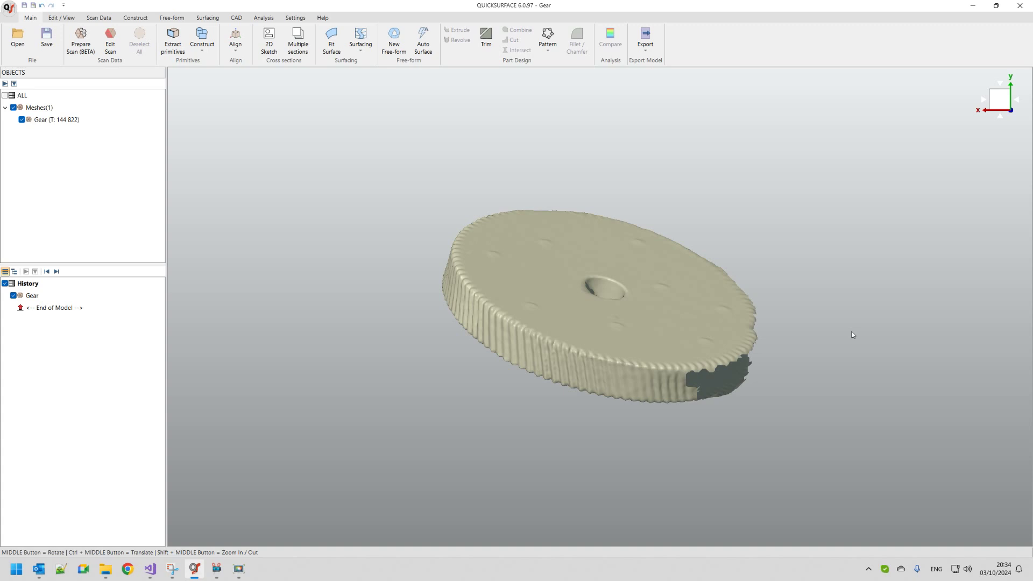
mouse_move(608, 428)
middle_down()
mouse_move(593, 415)
mouse_move(664, 138)
mouse_move(650, 248)
mouse_move(637, 115)
mouse_move(678, 204)
mouse_move(723, 255)
middle_up()
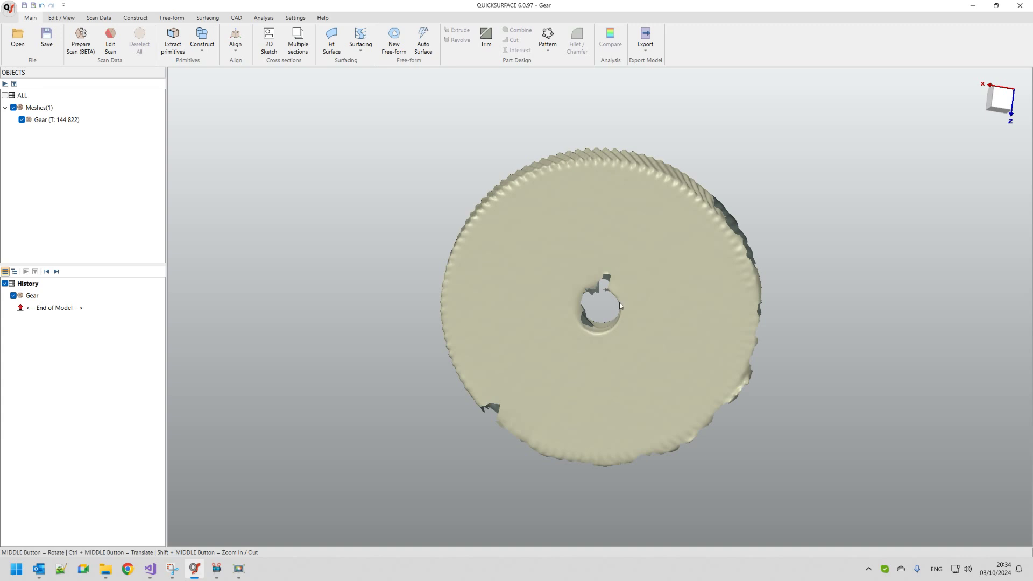
middle_drag(501, 407, 480, 223)
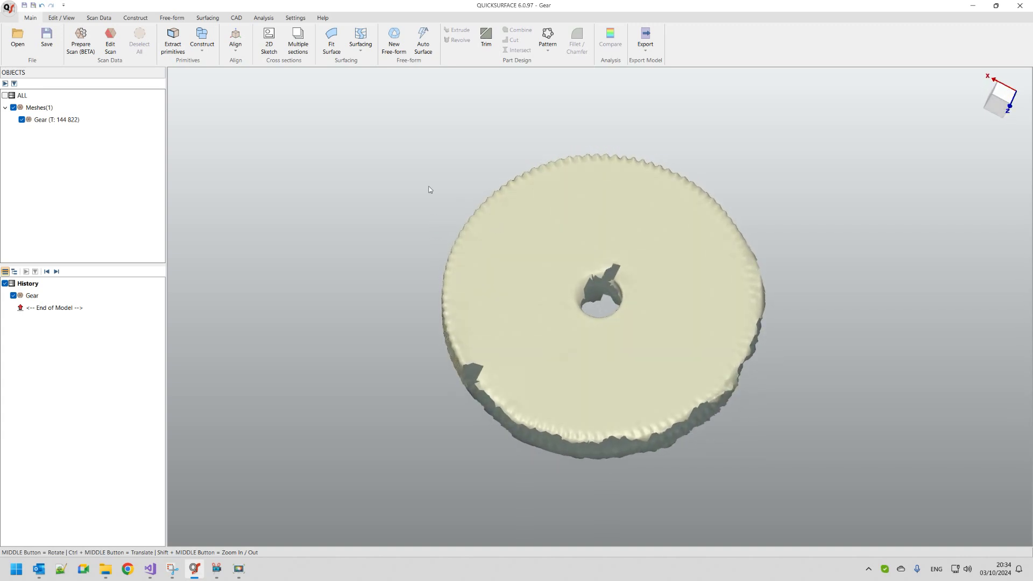
In Extract primitives, select the gear's flat face without dimples by surface angle, reducing the selection tolerance to 1.36 degrees.
click(177, 51)
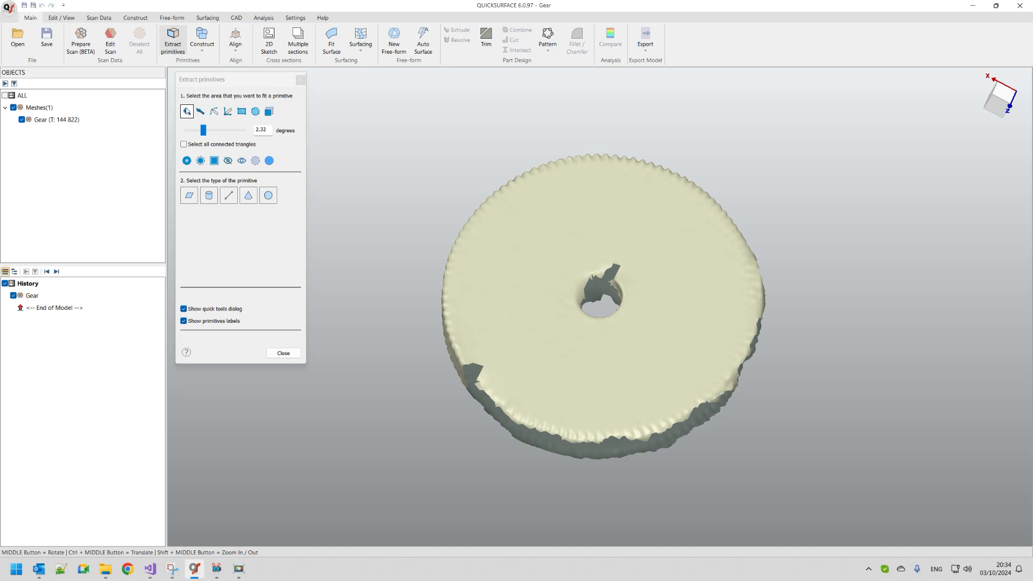
click(187, 111)
click(565, 236)
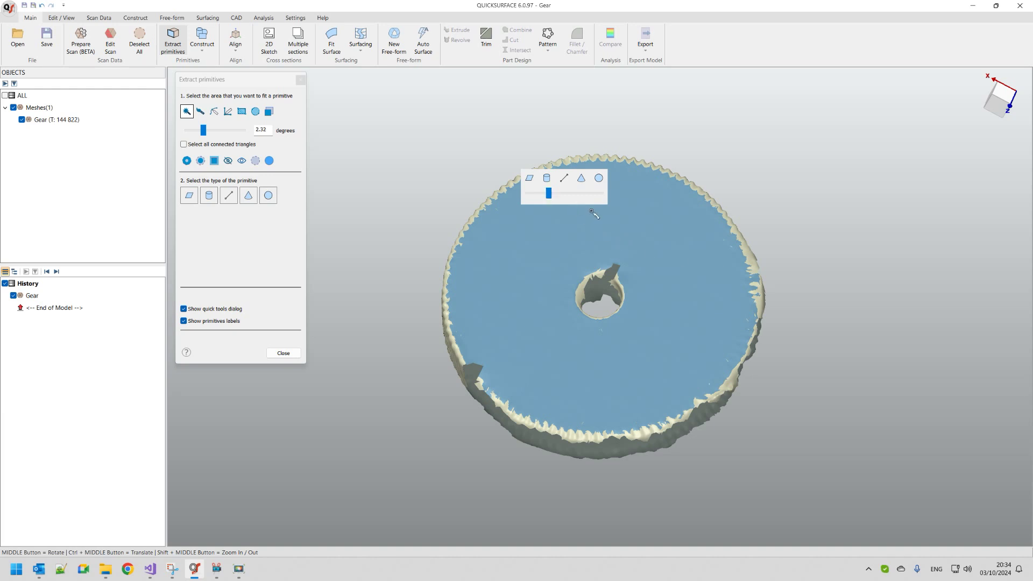
middle_drag(645, 337, 643, 290)
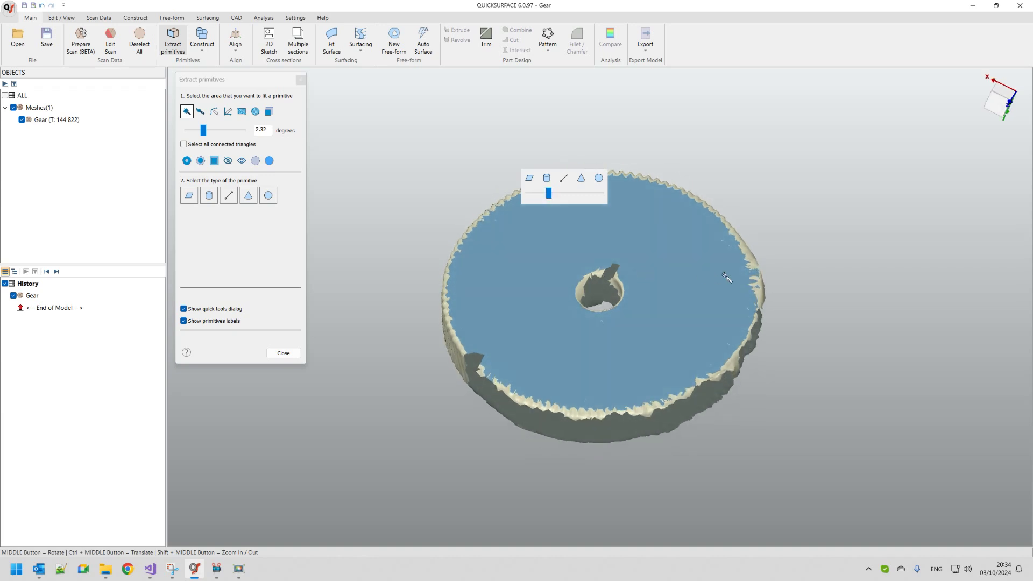
scroll(760, 281, up, 3)
middle_drag(760, 281, 575, 235)
drag(548, 194, 539, 196)
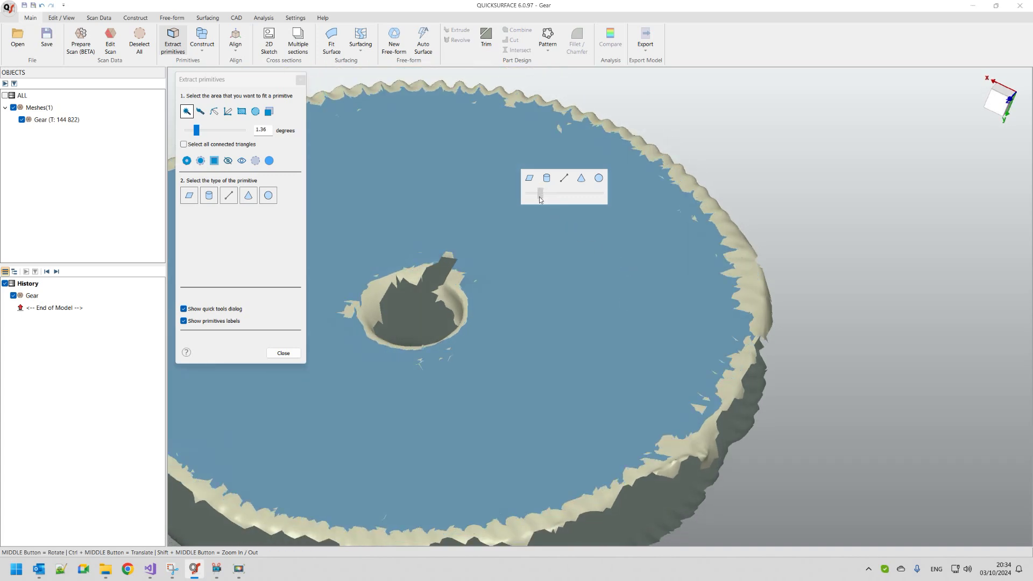
scroll(608, 336, down, 3)
scroll(607, 337, up, 1)
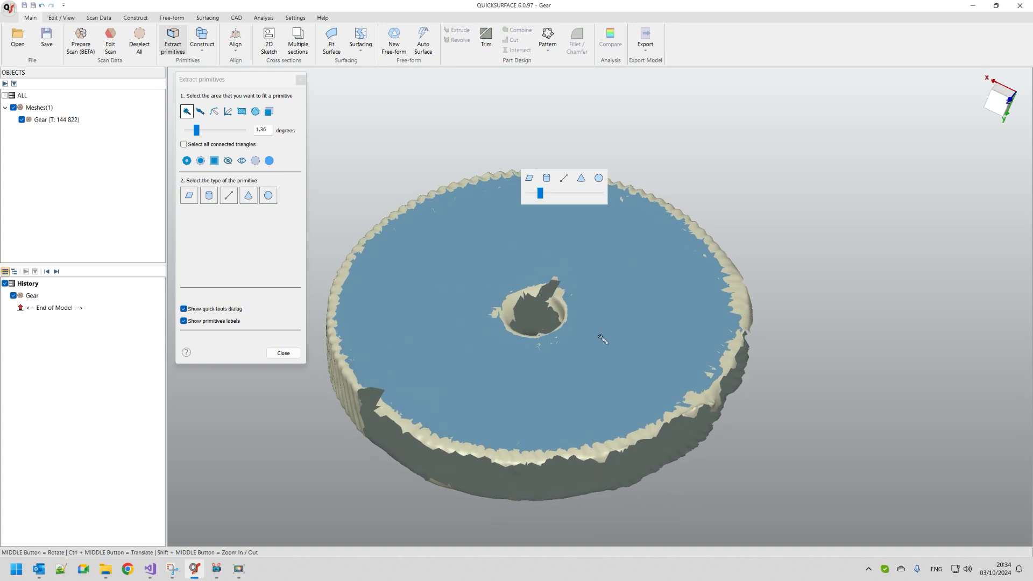
middle_drag(555, 356, 567, 237)
scroll(567, 234, up, 3)
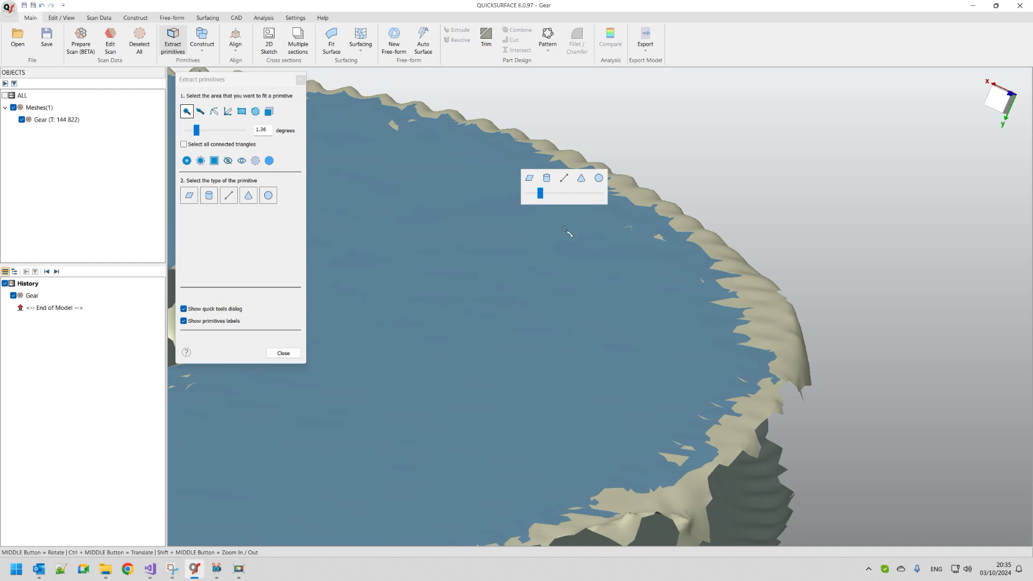
Fit an unconstrained plane to the selected flat face, check it with deviation analysis, and create it while keeping the extraction open.
click(529, 178)
scroll(618, 278, down, 3)
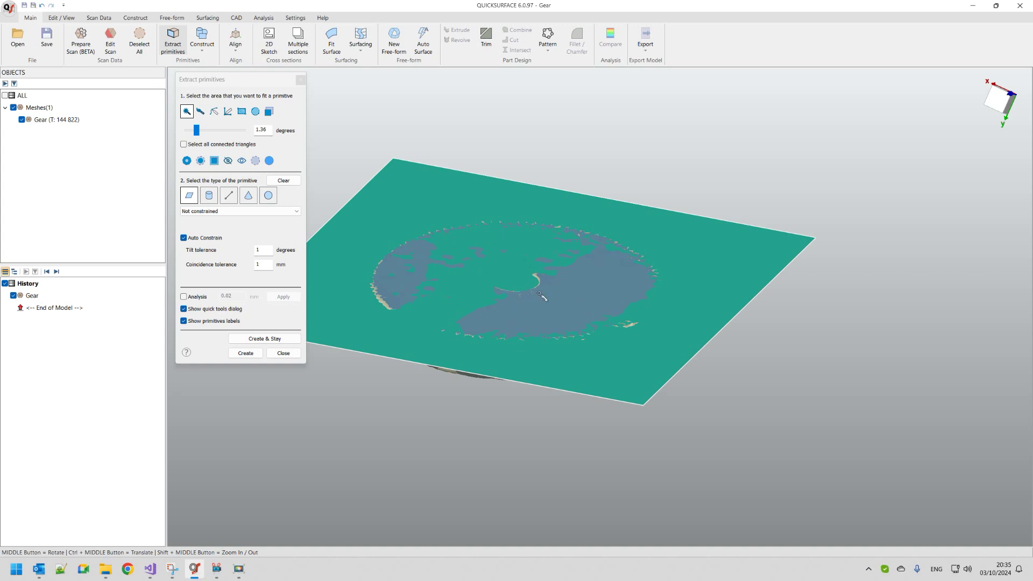
click(184, 297)
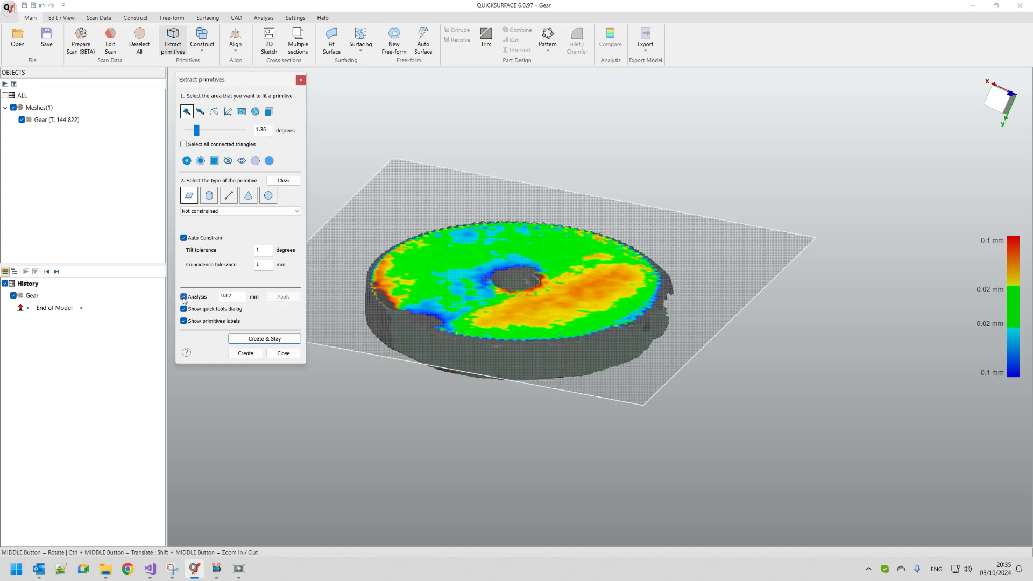
middle_drag(426, 426, 568, 499)
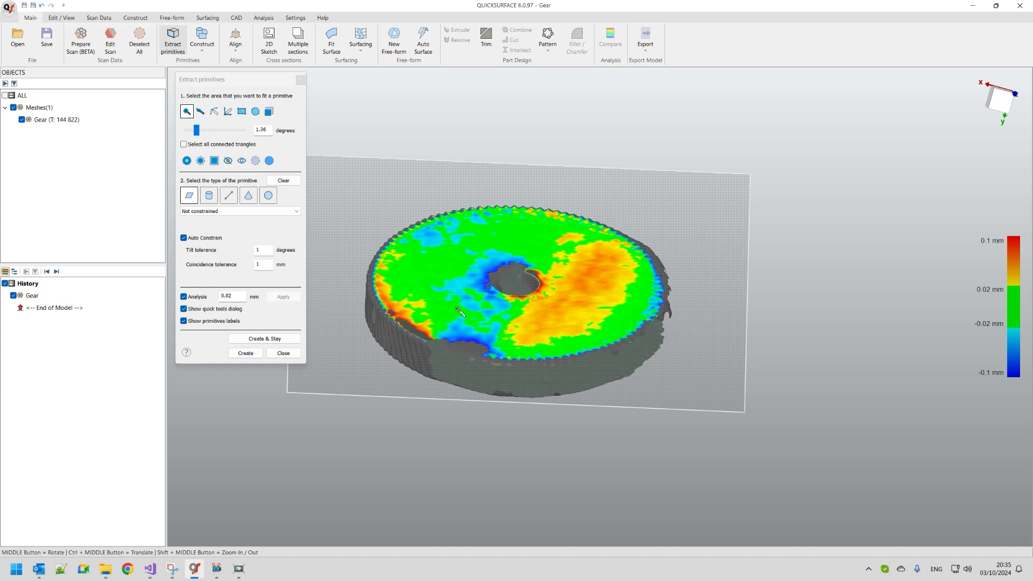
scroll(458, 311, up, 2)
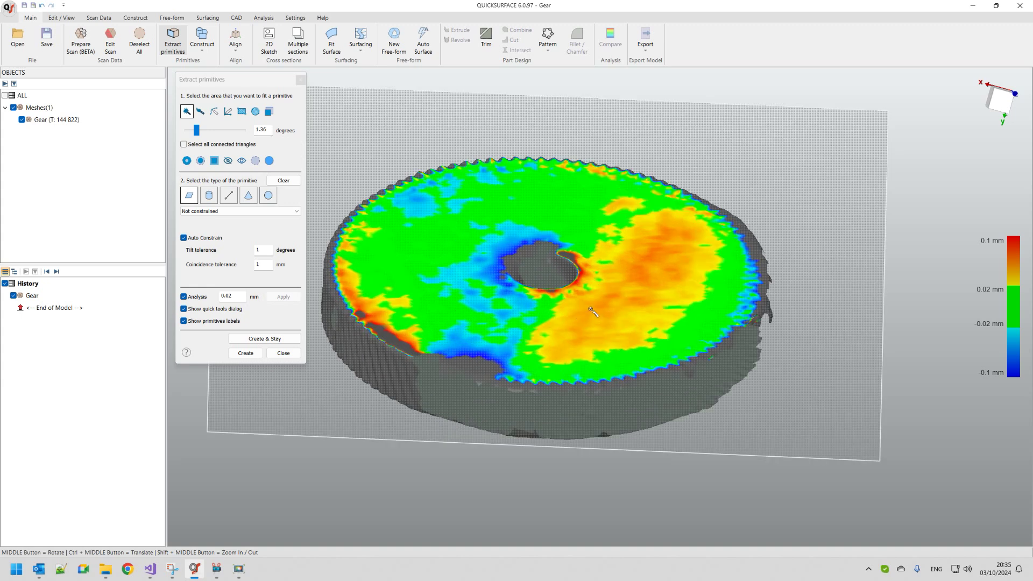
middle_drag(502, 230, 642, 280)
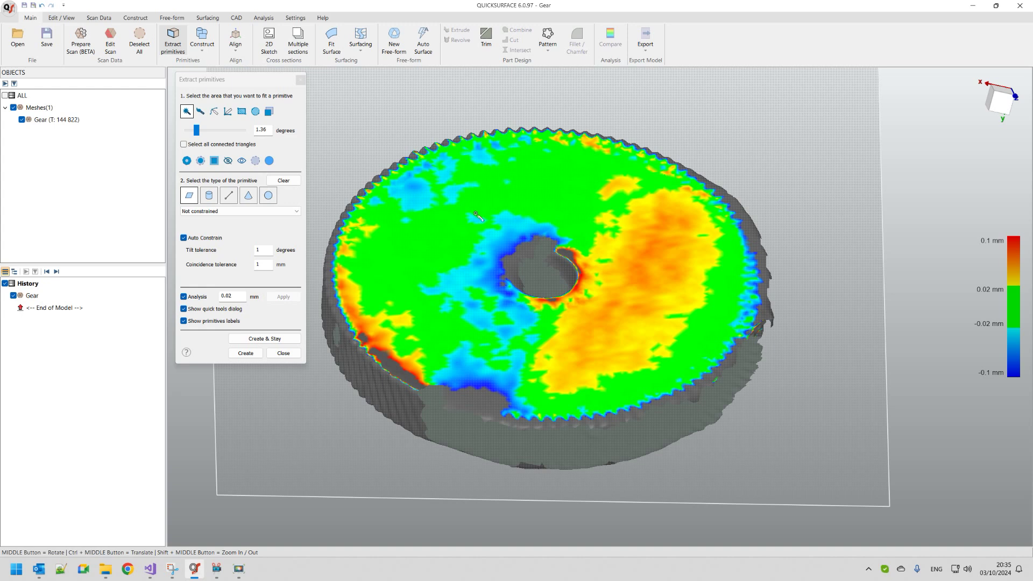
click(278, 340)
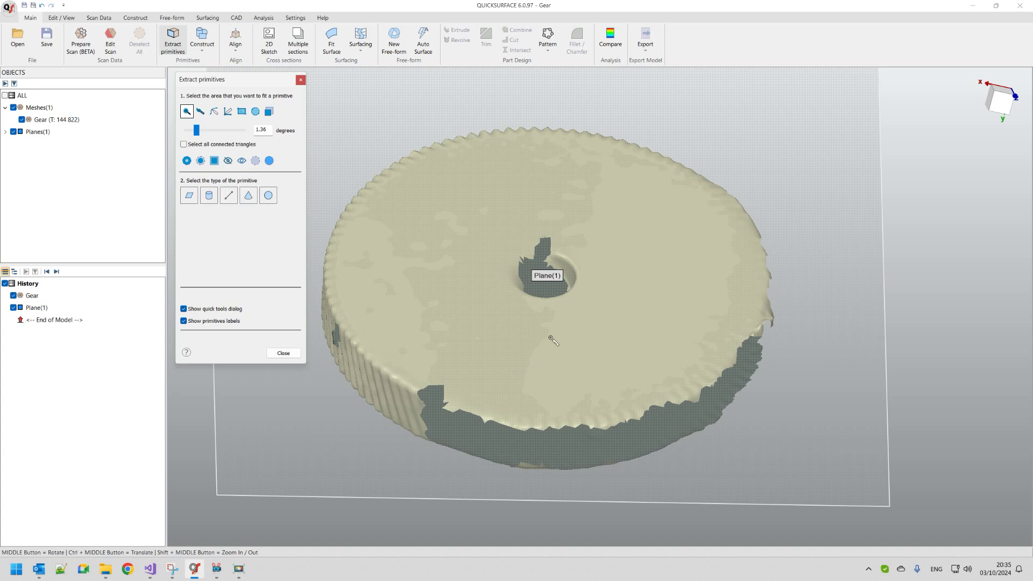
Examine the gear's central bore from both faces to judge which parts of its wall were scanned.
middle_drag(520, 449, 610, 359)
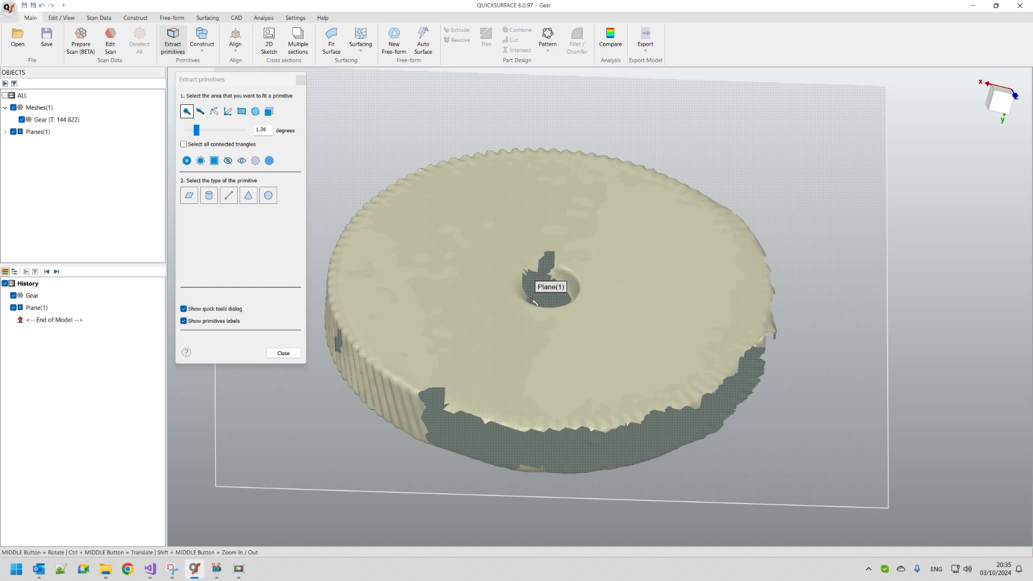
middle_drag(609, 305, 570, 395)
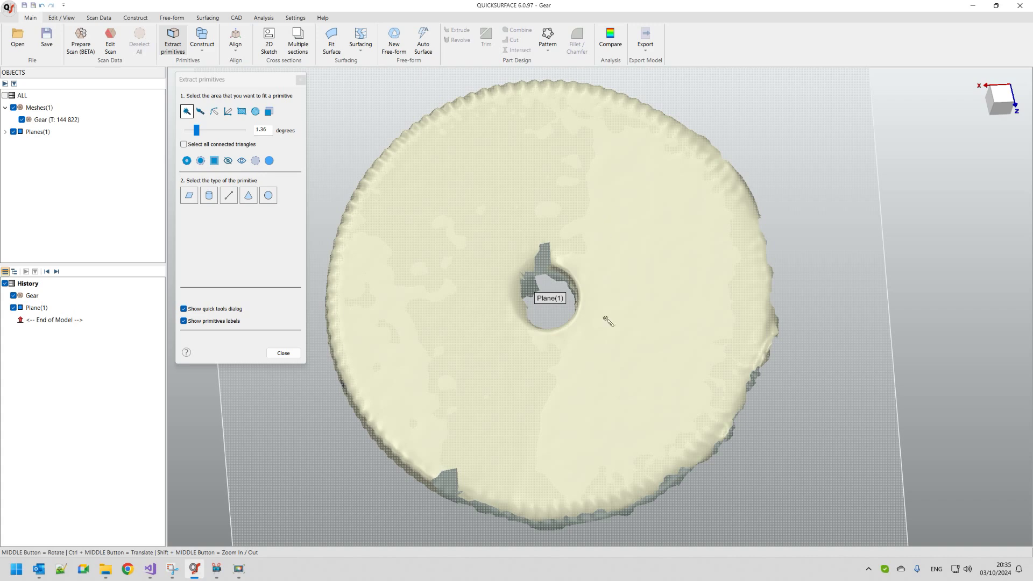
middle_drag(467, 343, 963, 214)
scroll(398, 353, up, 5)
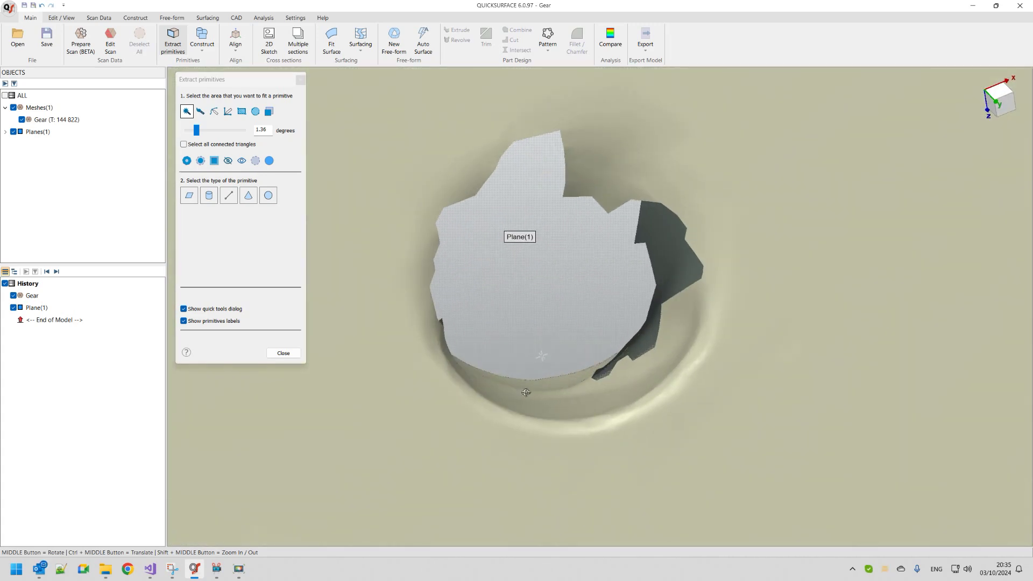
middle_drag(513, 414, 393, 281)
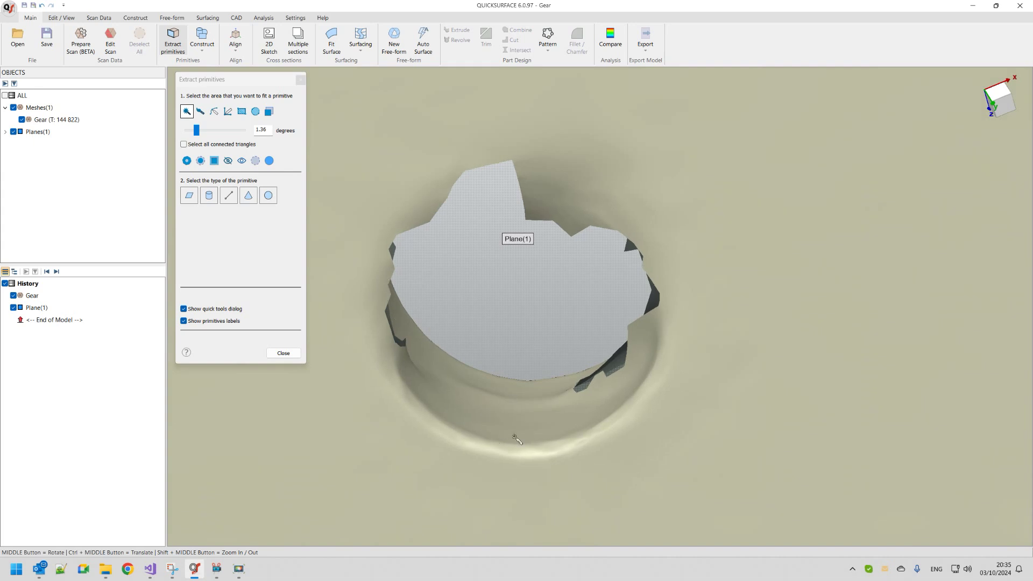
middle_drag(664, 376, 692, 208)
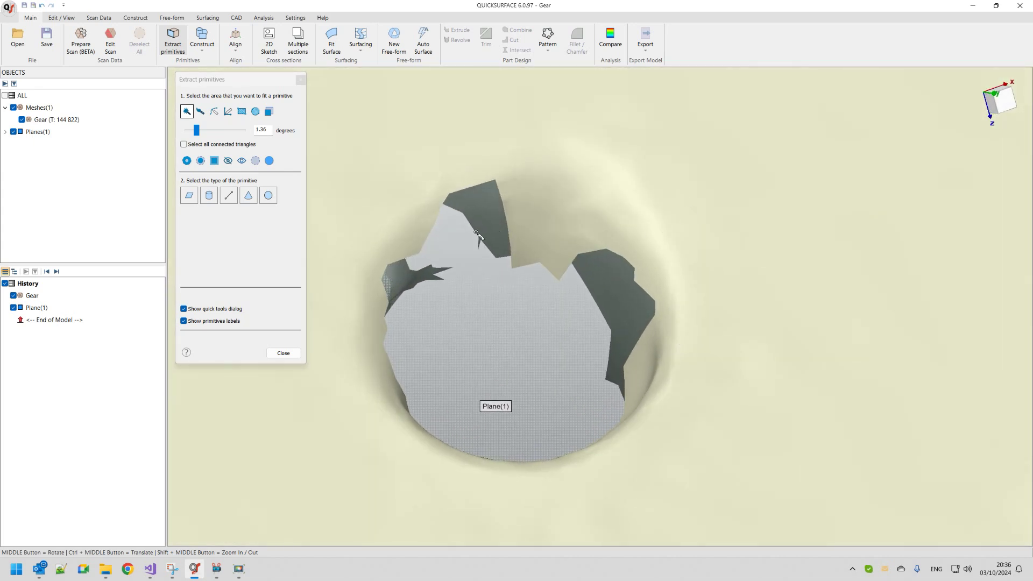
middle_drag(527, 269, 570, 290)
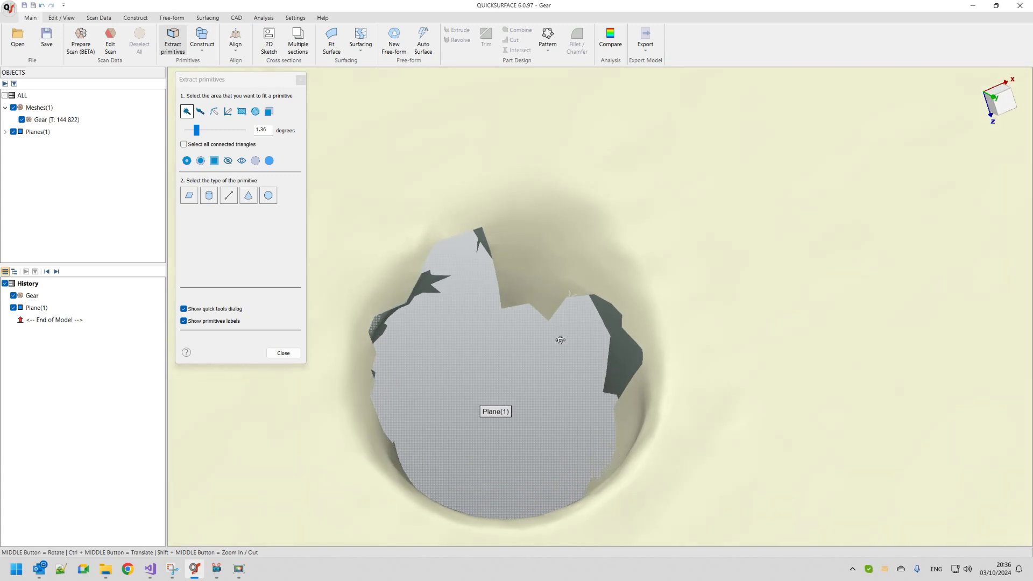
scroll(589, 303, down, 2)
scroll(589, 303, down, 5)
scroll(580, 337, up, 8)
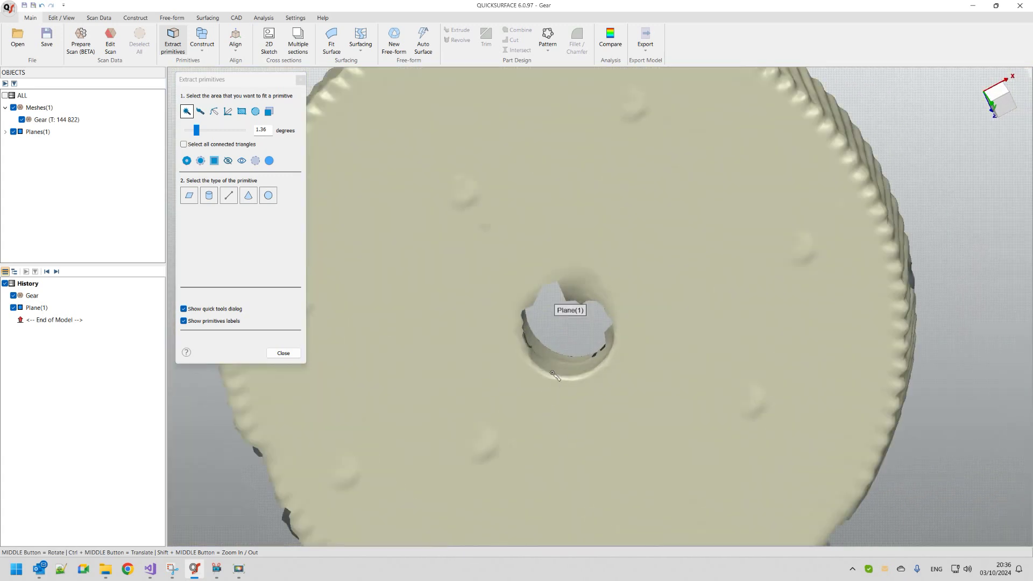
Select the scanned inner wall of the central bore by surface angle with a tolerance of 2.24 degrees.
middle_drag(556, 362, 534, 377)
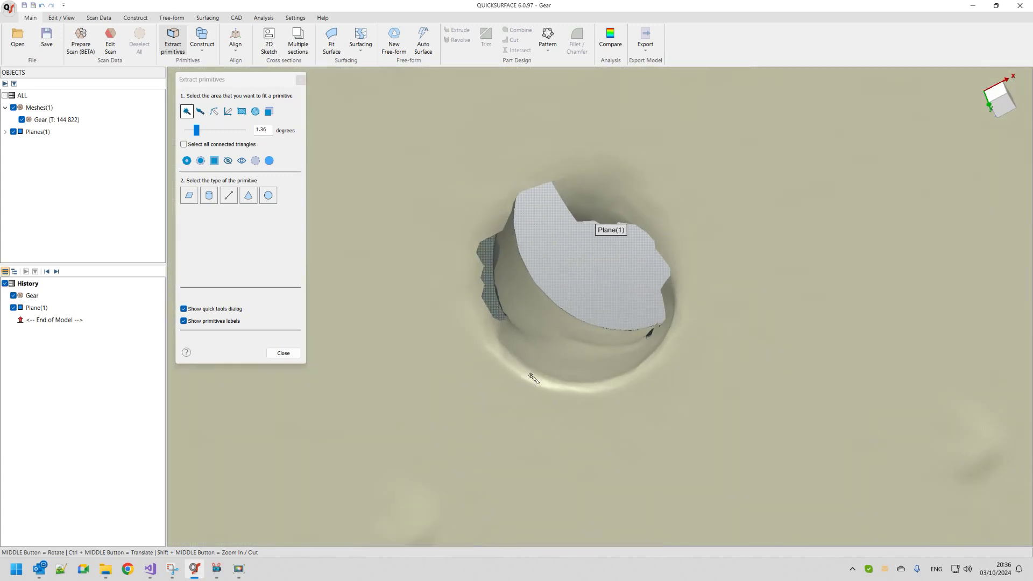
click(576, 367)
drag(550, 325, 559, 328)
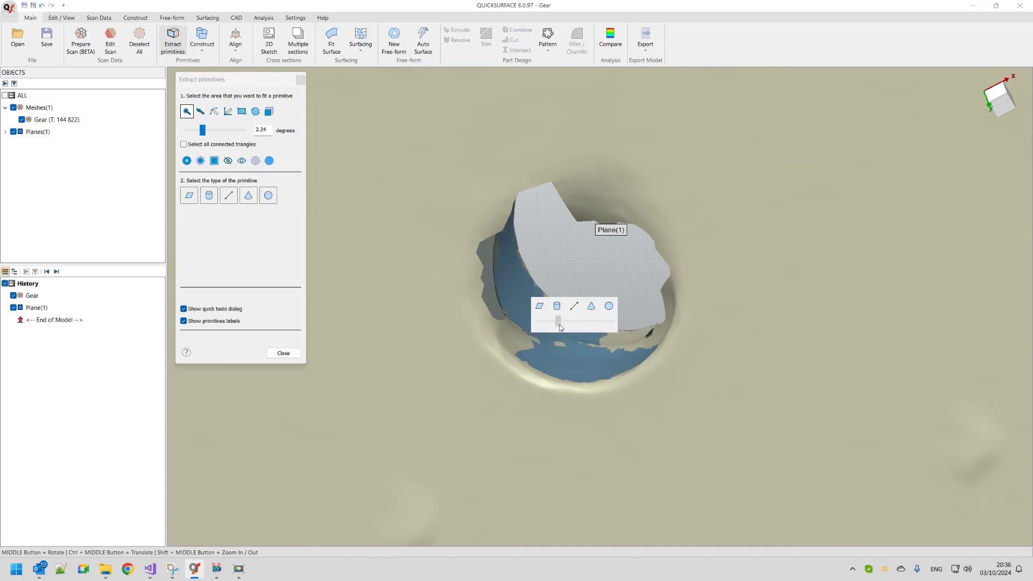
middle_drag(559, 328, 641, 338)
scroll(636, 344, up, 2)
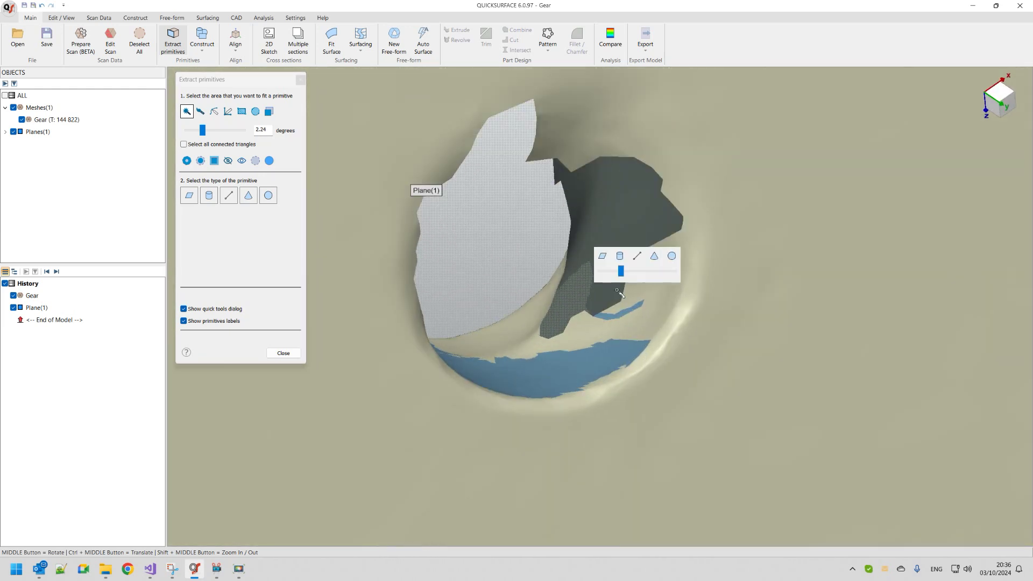
click(603, 347)
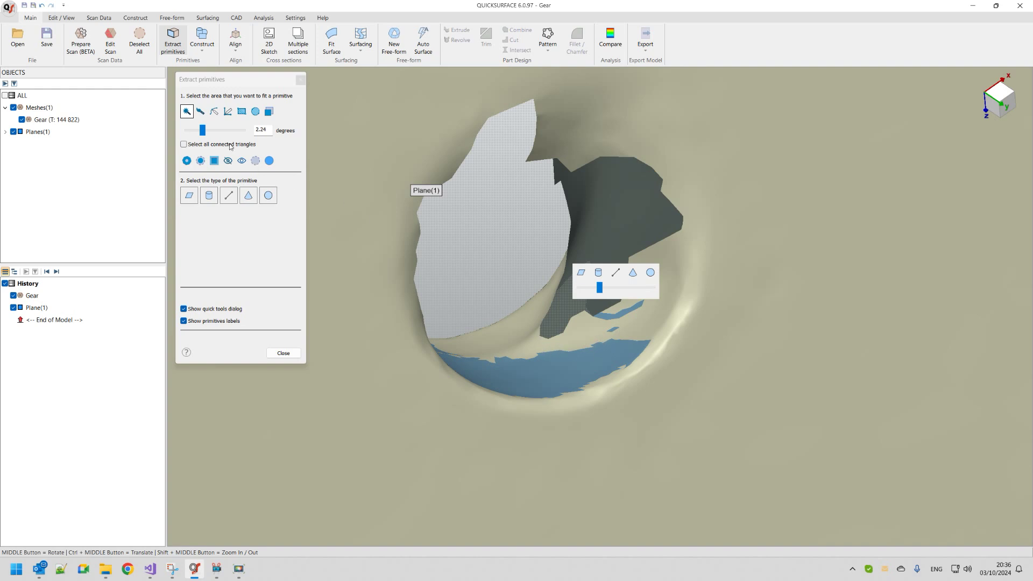
Extend the bore wall selection with the brush, painting over the unselected areas on both sides of the hole.
click(201, 112)
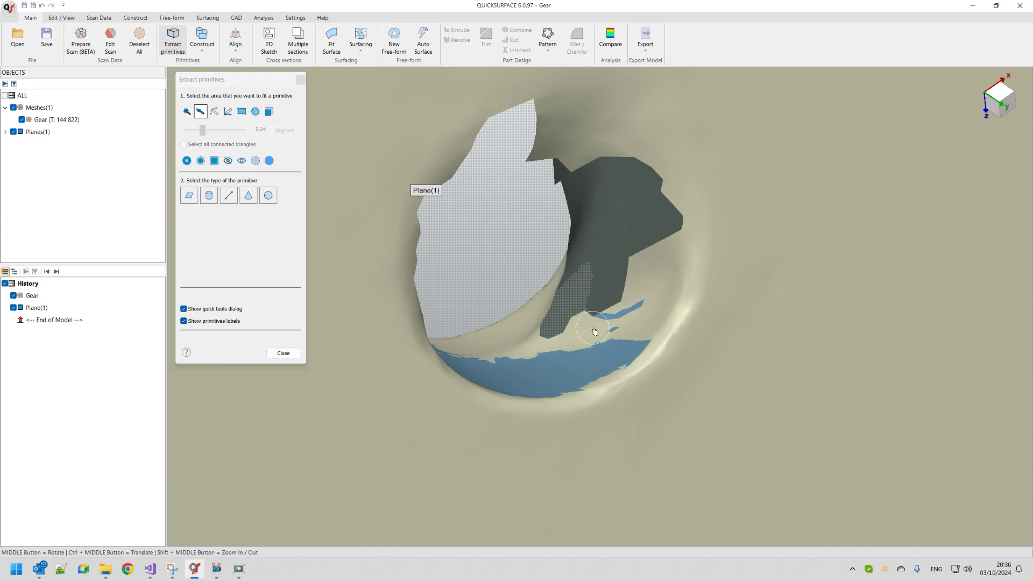
scroll(591, 330, up, 3)
mouse_move(612, 319)
mouse_down()
mouse_move(568, 345)
mouse_move(570, 355)
mouse_move(693, 333)
mouse_move(724, 291)
mouse_up()
mouse_move(710, 204)
mouse_down()
mouse_move(689, 281)
mouse_move(732, 278)
mouse_move(757, 247)
mouse_move(747, 189)
mouse_up()
scroll(618, 373, down, 5)
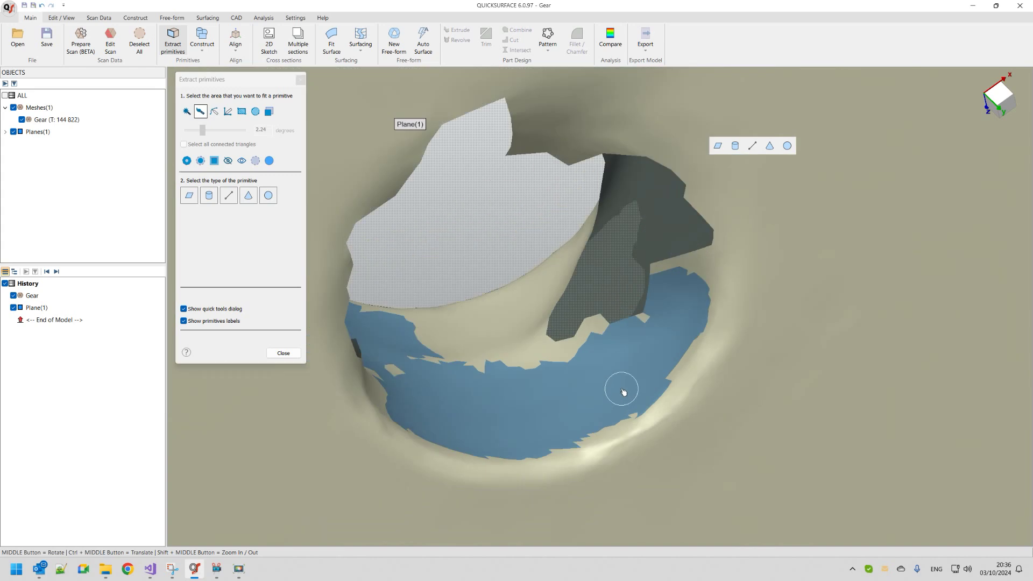
middle_drag(520, 397, 541, 292)
mouse_move(541, 293)
mouse_down()
mouse_move(415, 325)
mouse_move(463, 355)
mouse_up()
middle_drag(463, 355, 525, 382)
scroll(526, 382, up, 3)
mouse_move(532, 327)
mouse_down()
mouse_move(535, 383)
mouse_move(467, 395)
mouse_move(409, 377)
mouse_up()
scroll(572, 392, down, 3)
middle_drag(572, 392, 482, 306)
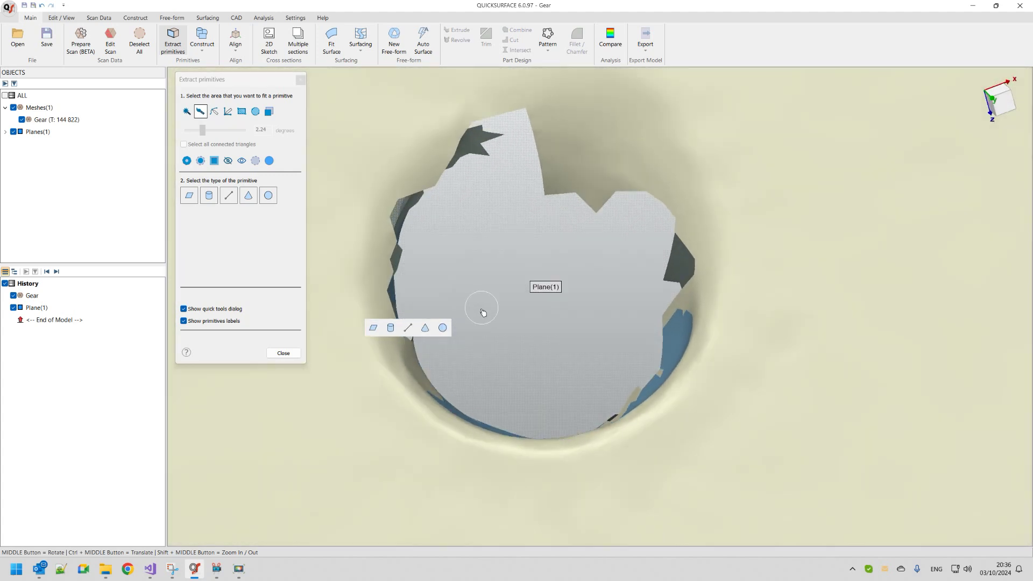
Fit an unconstrained solid cylinder to the selected bore wall and inspect its deviation from the scan.
click(391, 327)
scroll(535, 426, down, 2)
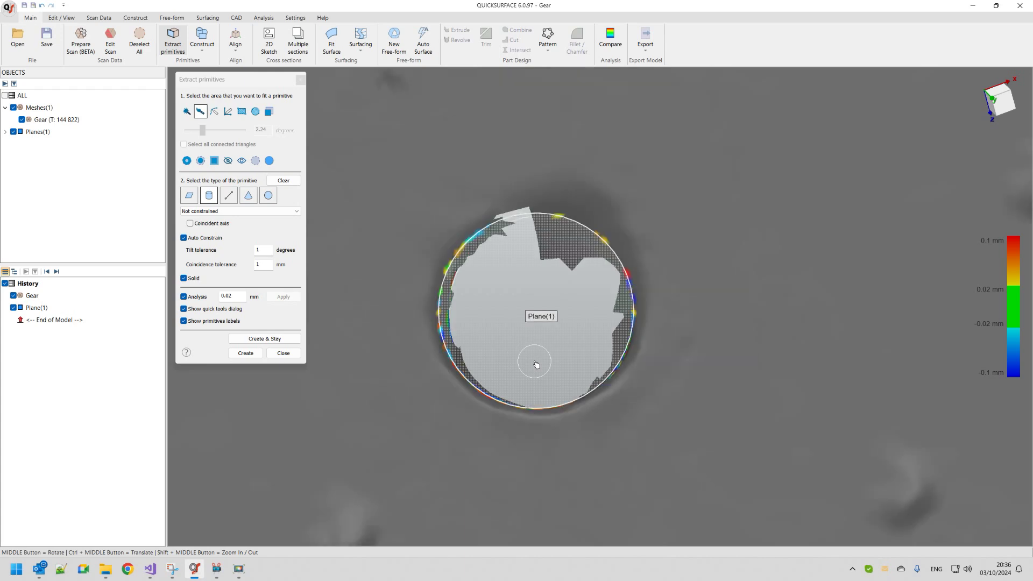
middle_drag(544, 358, 478, 391)
scroll(484, 396, down, 6)
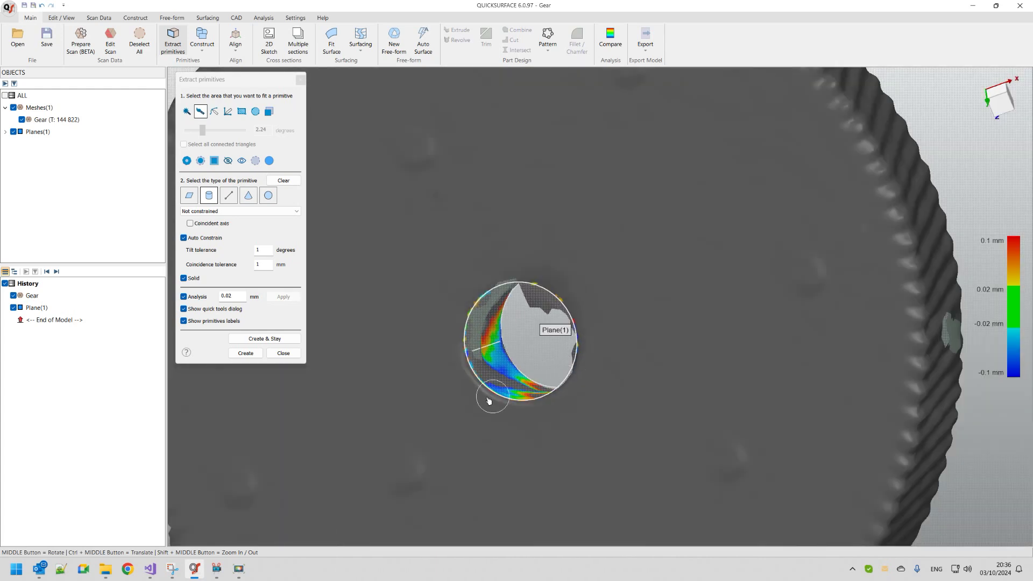
middle_drag(466, 408, 531, 275)
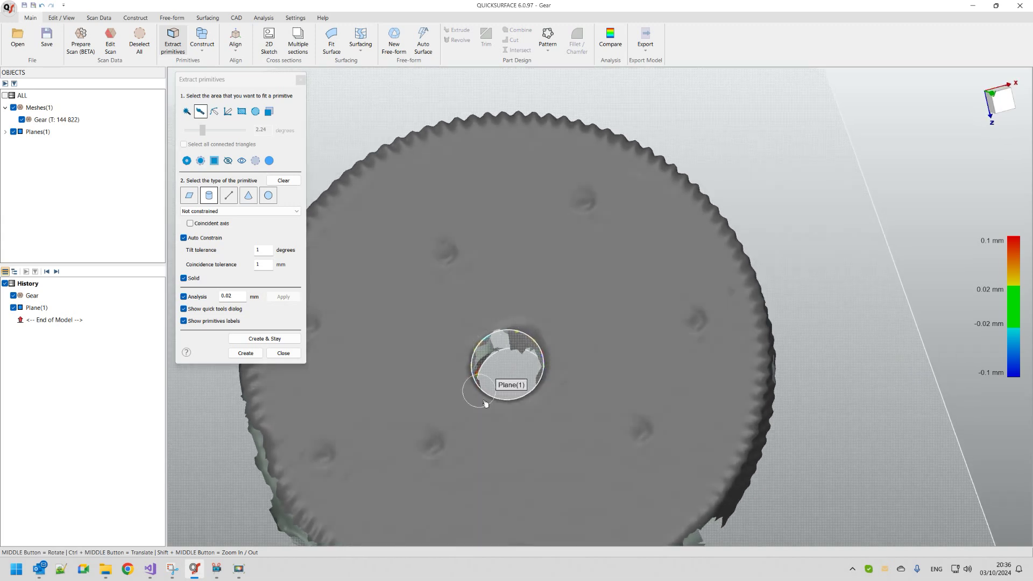
scroll(487, 413, up, 4)
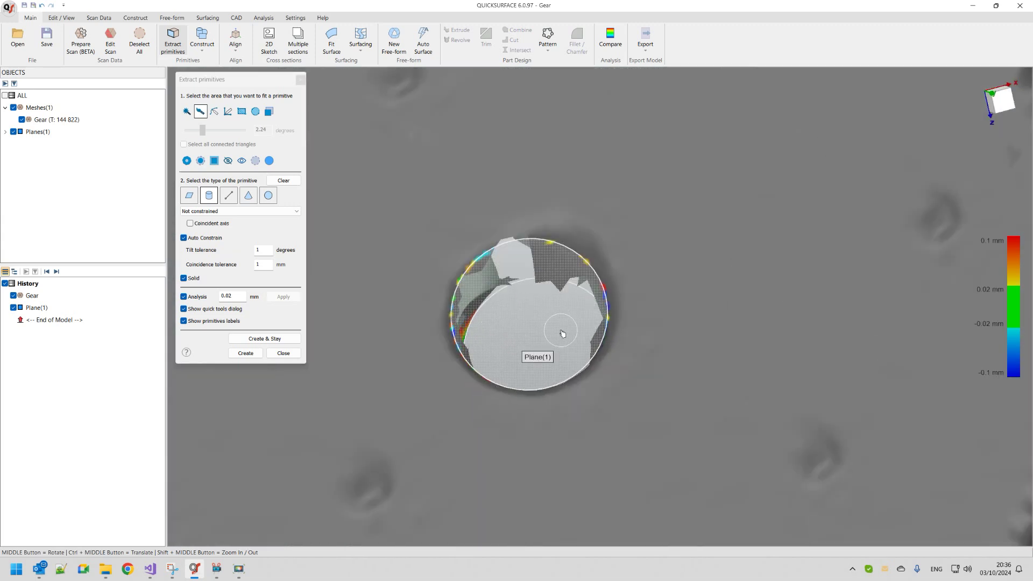
scroll(624, 258, down, 4)
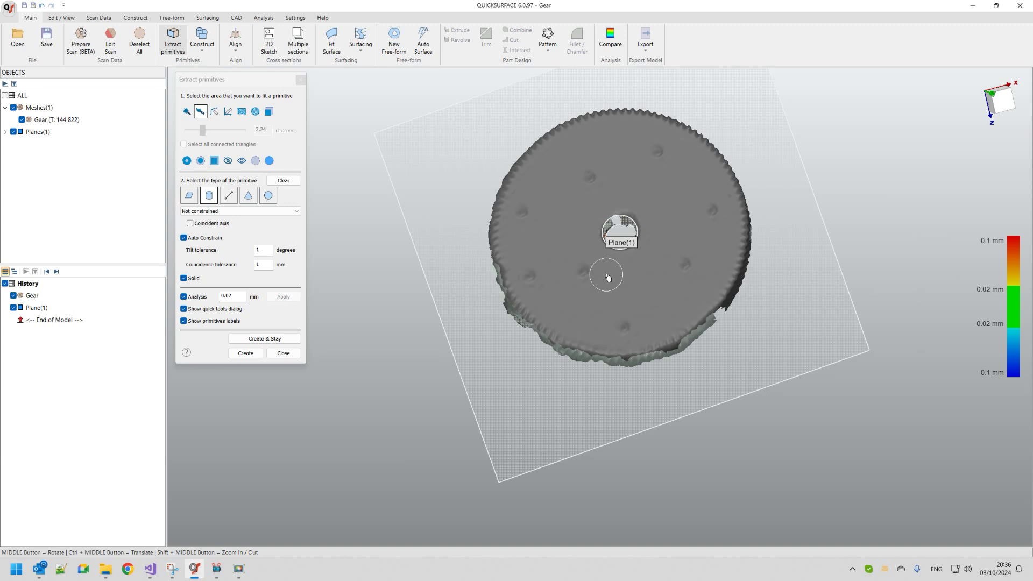
Constrain the bore cylinder perpendicular to Plane(1), check the fit inside the hole, and create it.
click(220, 213)
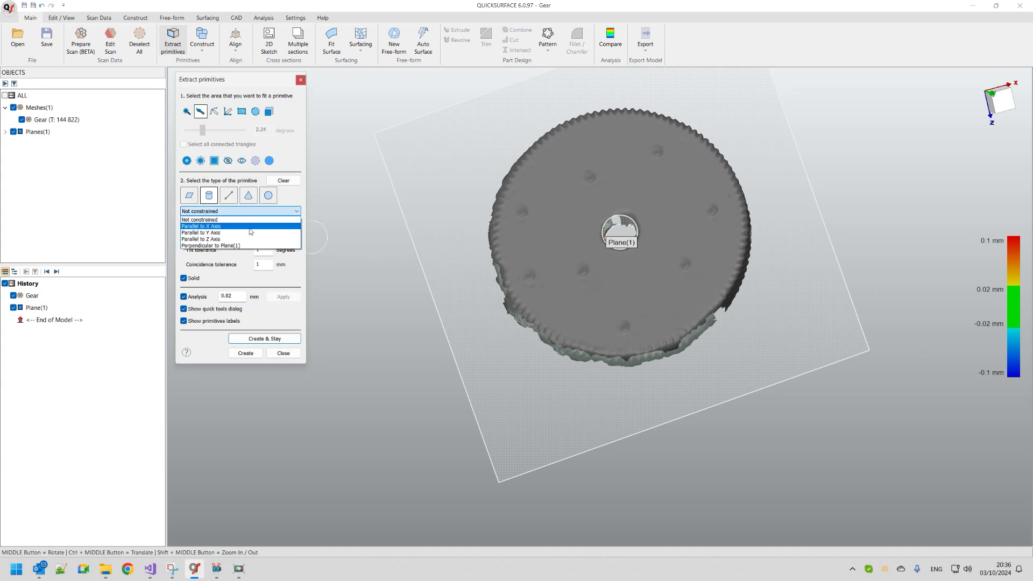
click(205, 246)
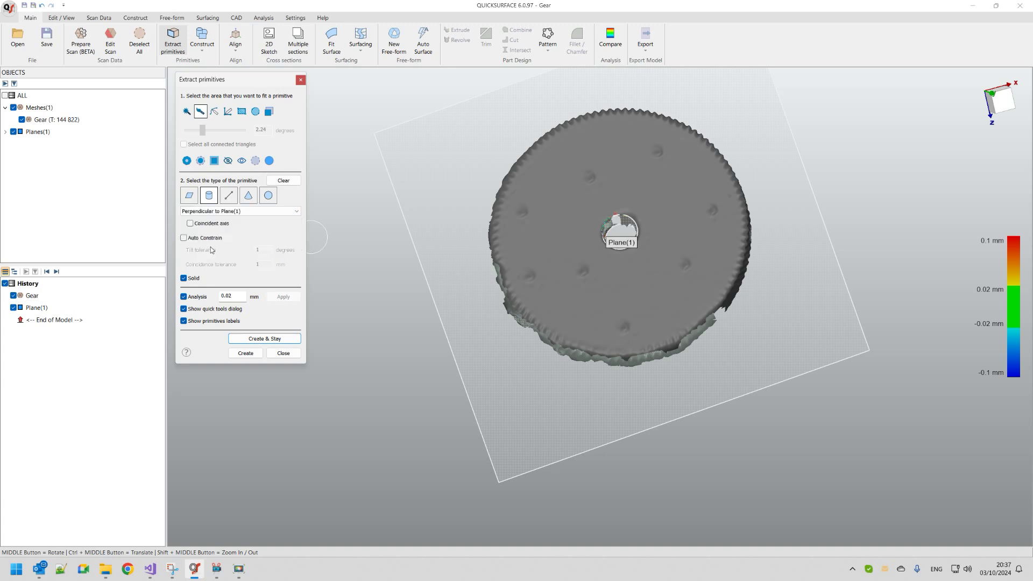
middle_drag(525, 296, 669, 234)
scroll(669, 234, up, 3)
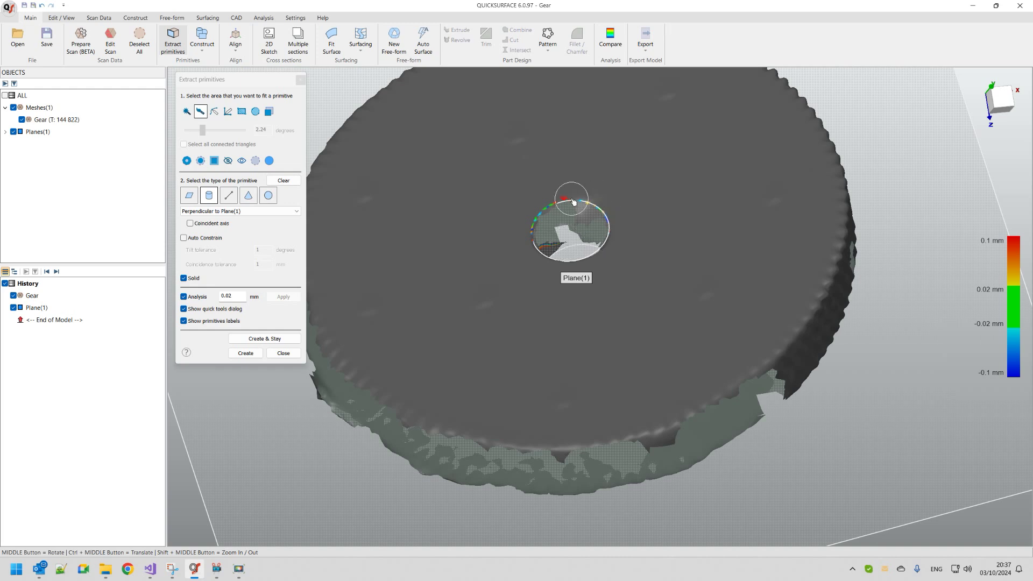
click(245, 353)
middle_drag(583, 370, 566, 260)
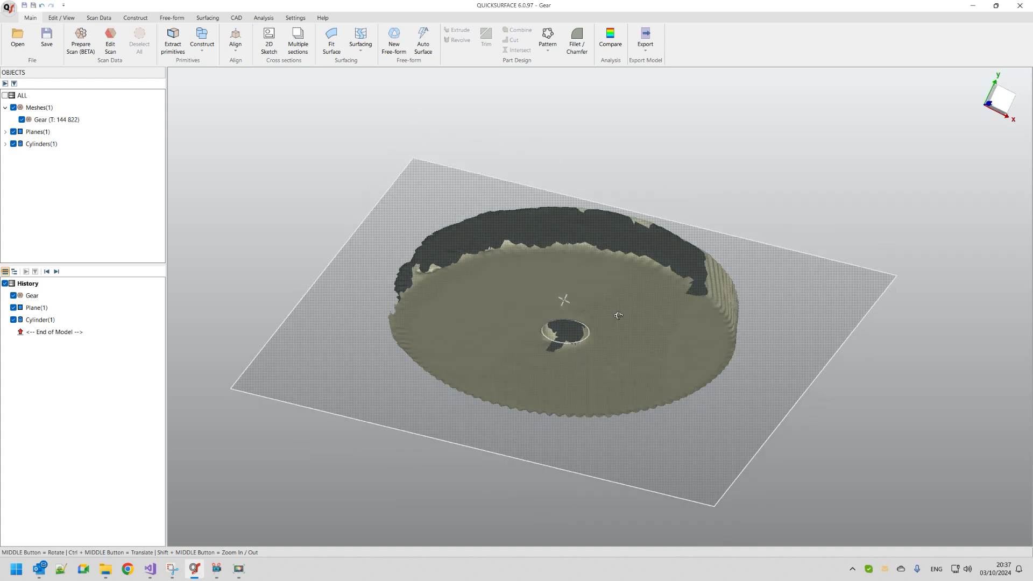
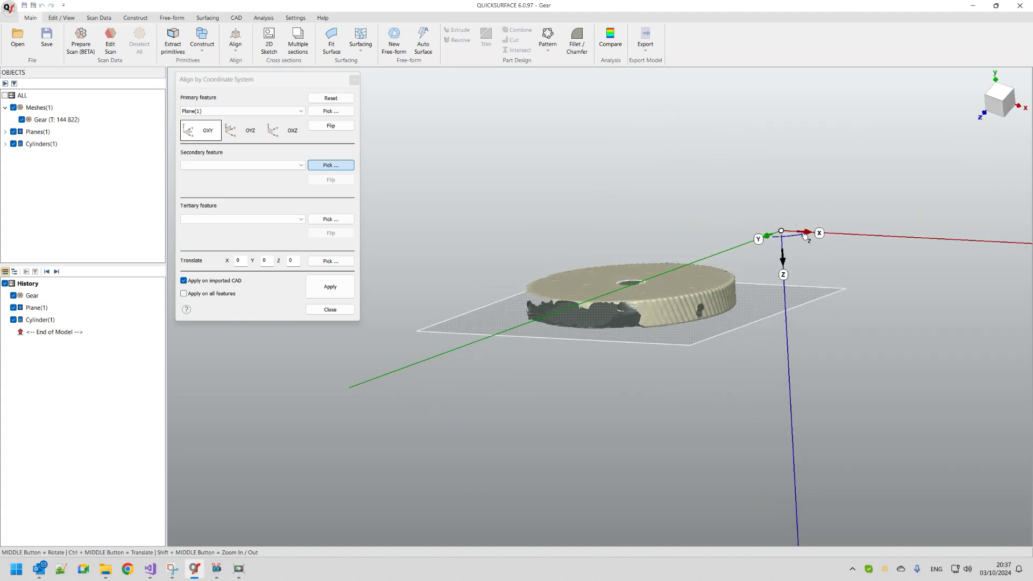
Use the bore cylinder as the alignment's secondary feature for the Z axis and flip the primary plane's direction.
middle_drag(644, 276, 637, 304)
scroll(639, 302, up, 5)
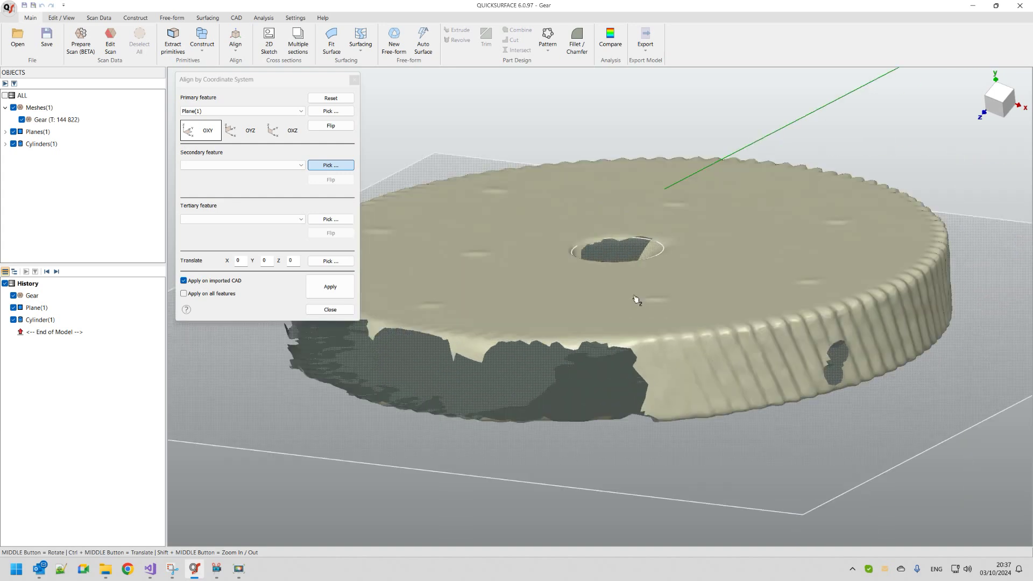
click(636, 252)
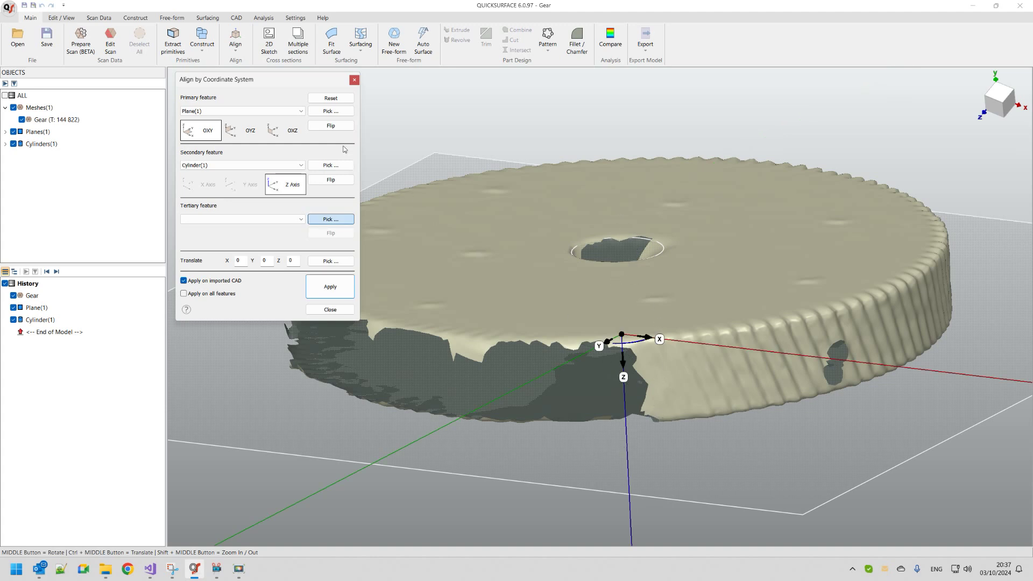
click(339, 128)
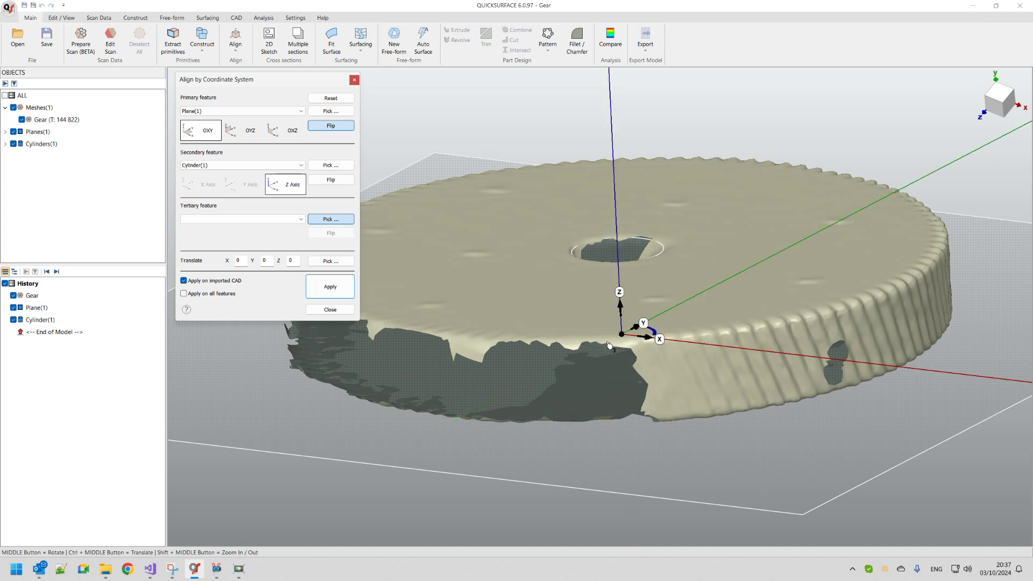
Check the previewed axes against the gear from several angles, apply the coordinate system alignment, and finish the alignment.
middle_drag(592, 225, 598, 278)
scroll(597, 269, down, 5)
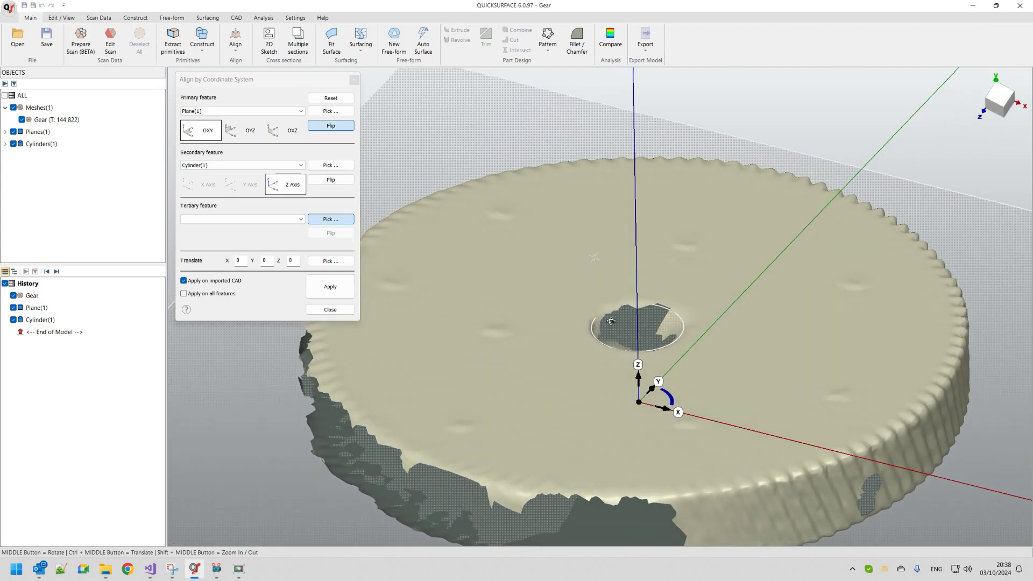
middle_drag(538, 200, 542, 368)
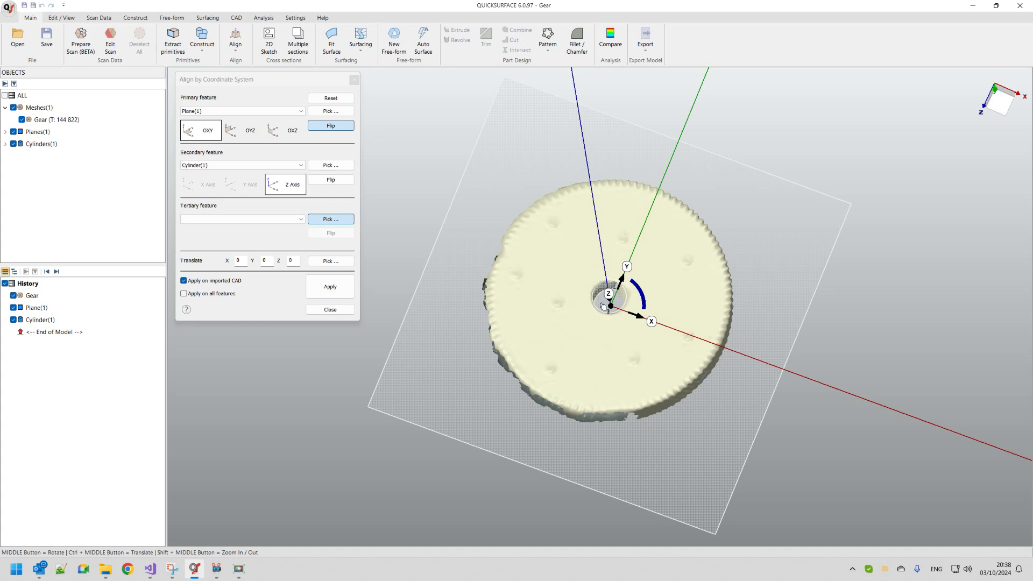
middle_drag(658, 314, 743, 490)
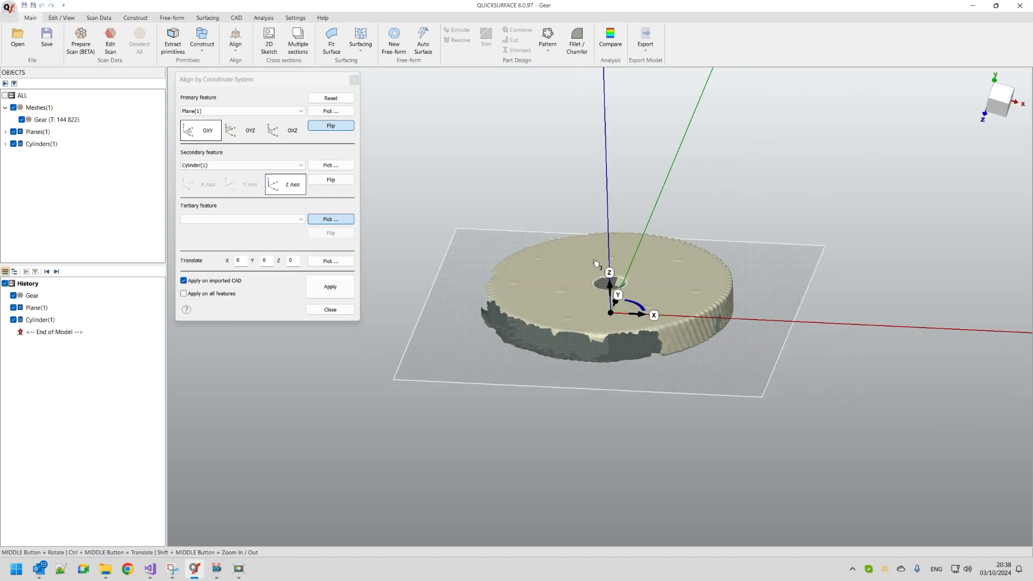
middle_drag(561, 285, 578, 435)
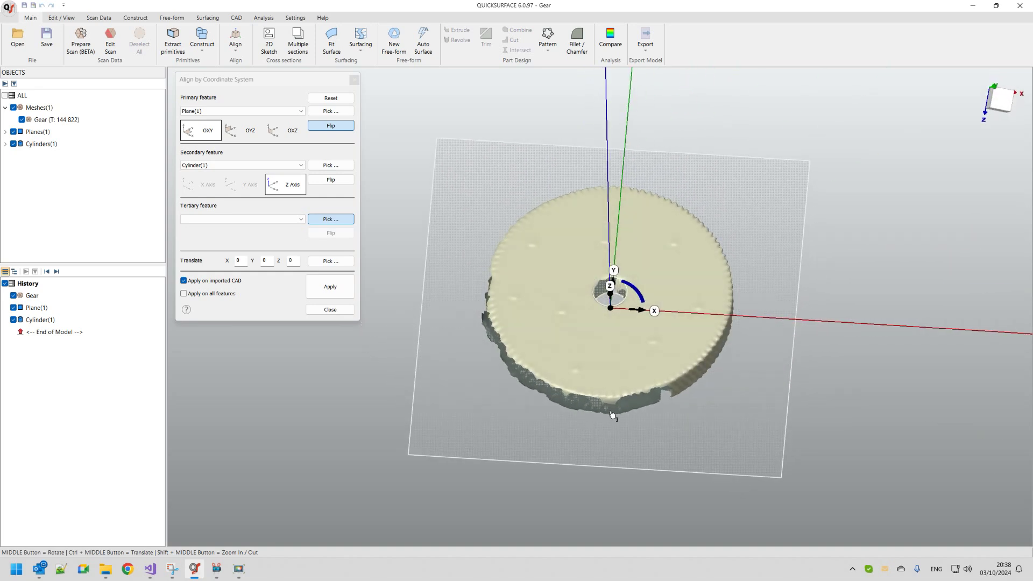
click(346, 289)
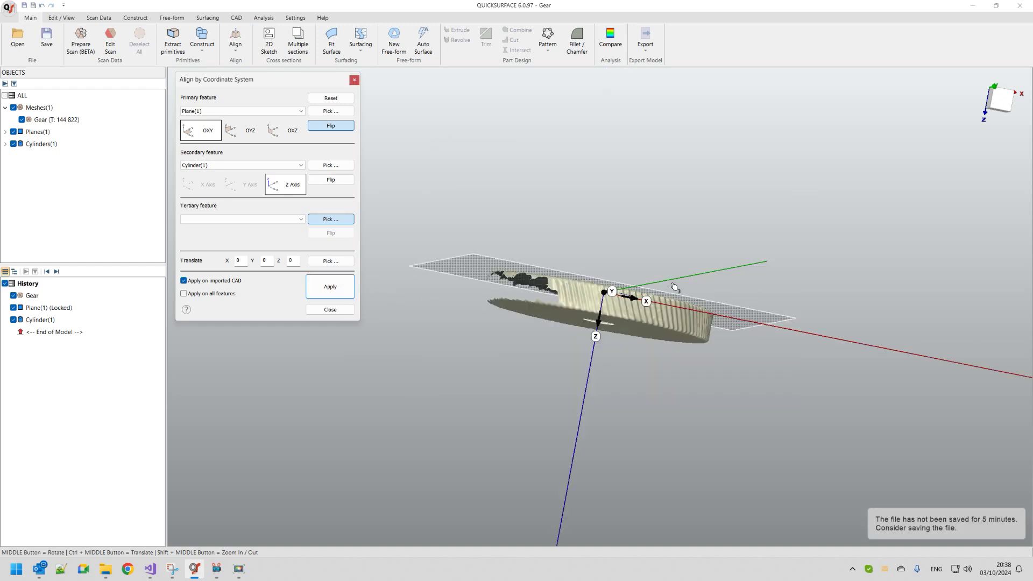
click(335, 312)
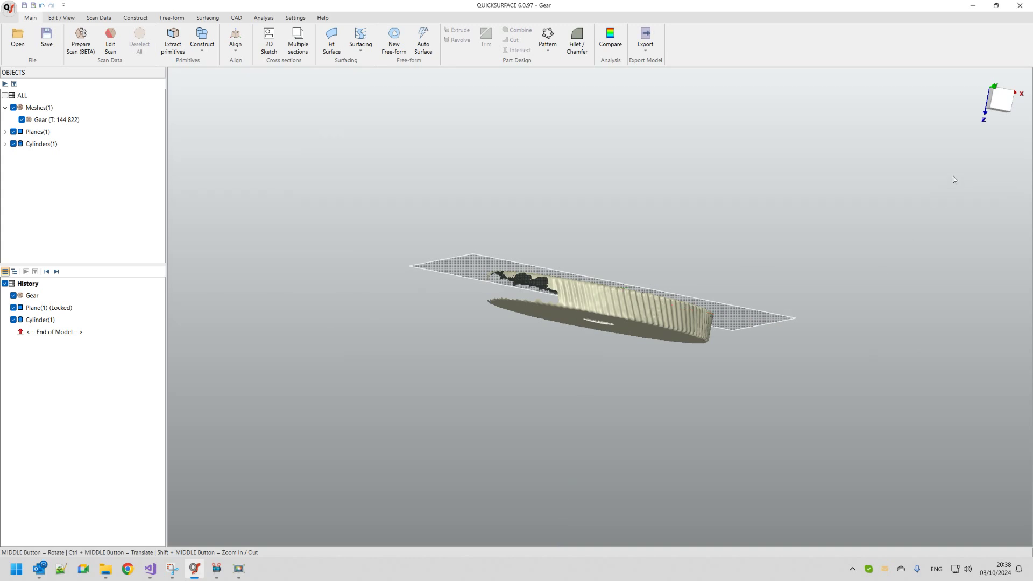
Check the aligned gear's orientation in the Top, Right and Front views and from an oblique angle.
mouse_move(998, 116)
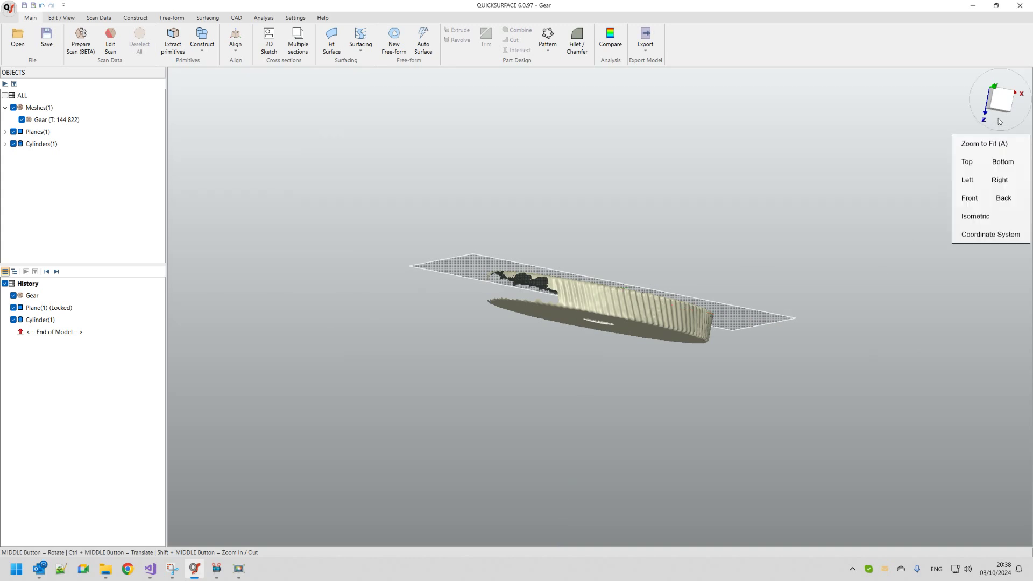
click(967, 162)
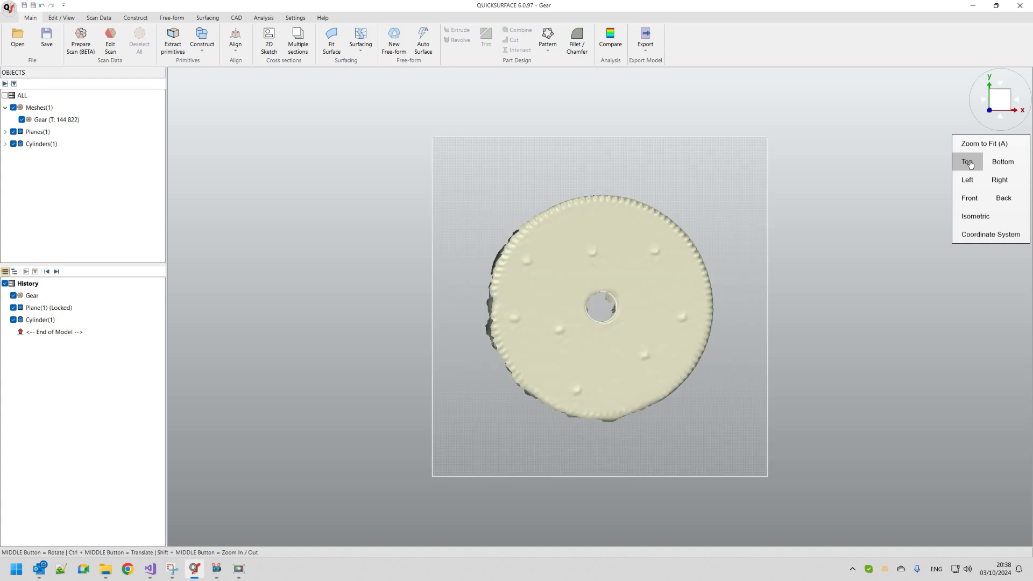
click(992, 180)
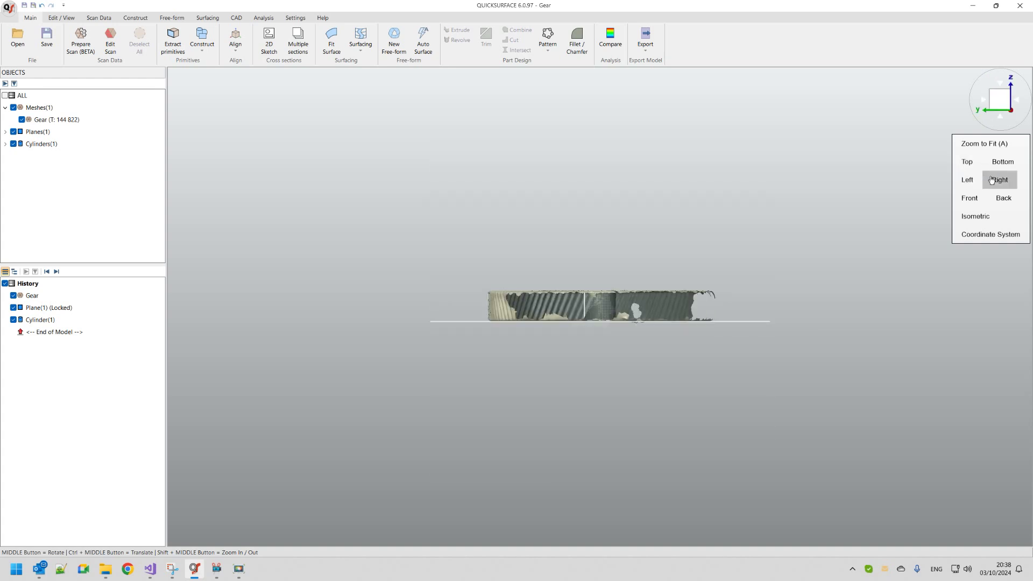
click(968, 197)
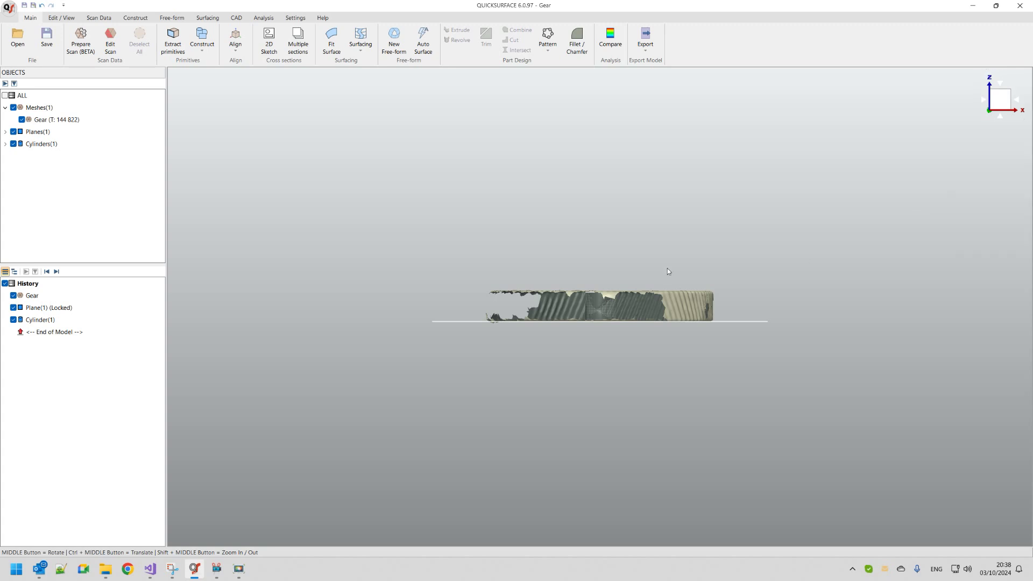
middle_drag(665, 255, 669, 409)
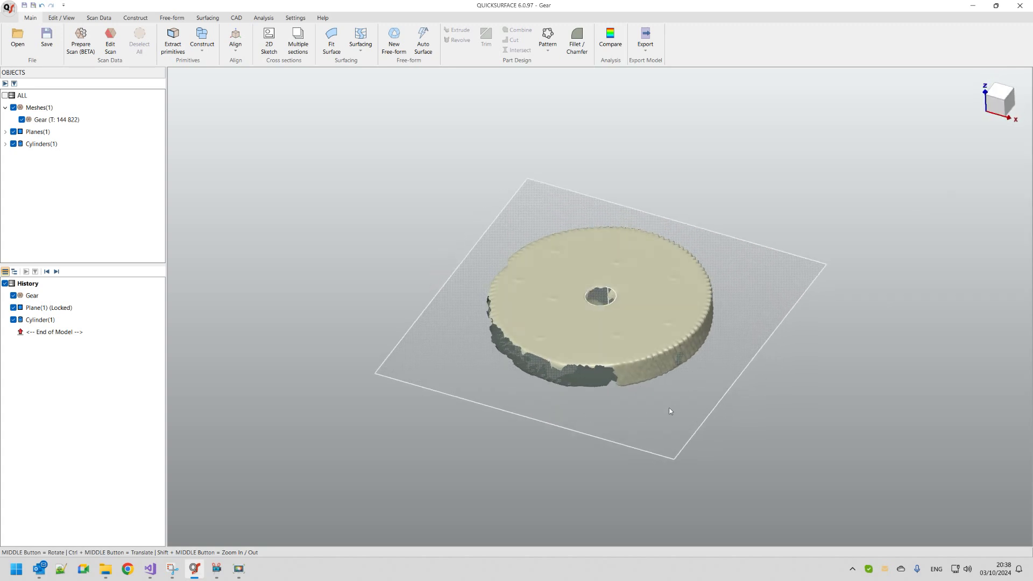
scroll(607, 288, up, 2)
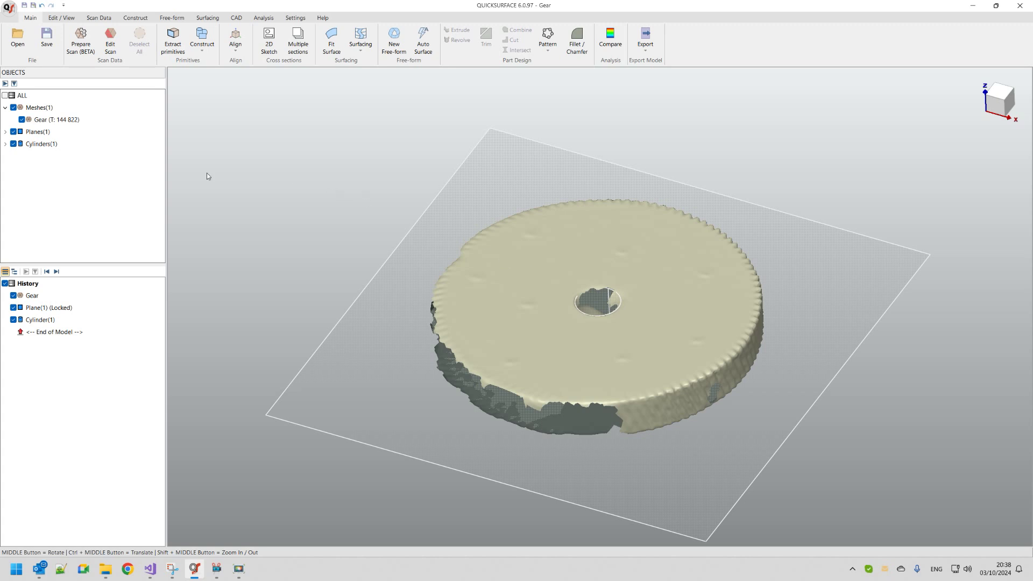
Hide the extracted cylinder and plane, and examine the helical teeth around the gear's rim.
click(14, 143)
click(13, 131)
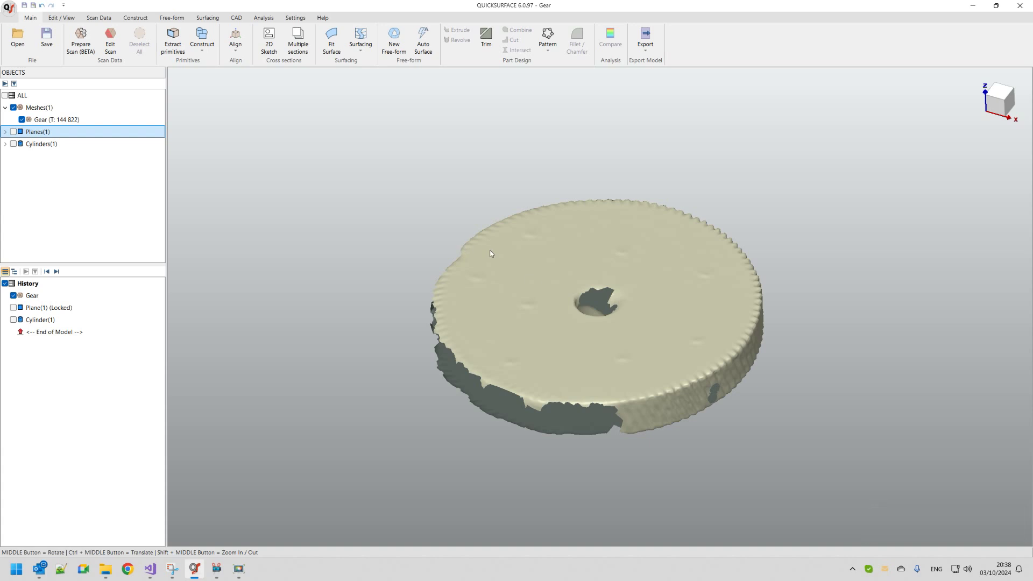
middle_drag(587, 503, 279, 380)
middle_drag(612, 416, 670, 446)
scroll(659, 443, up, 3)
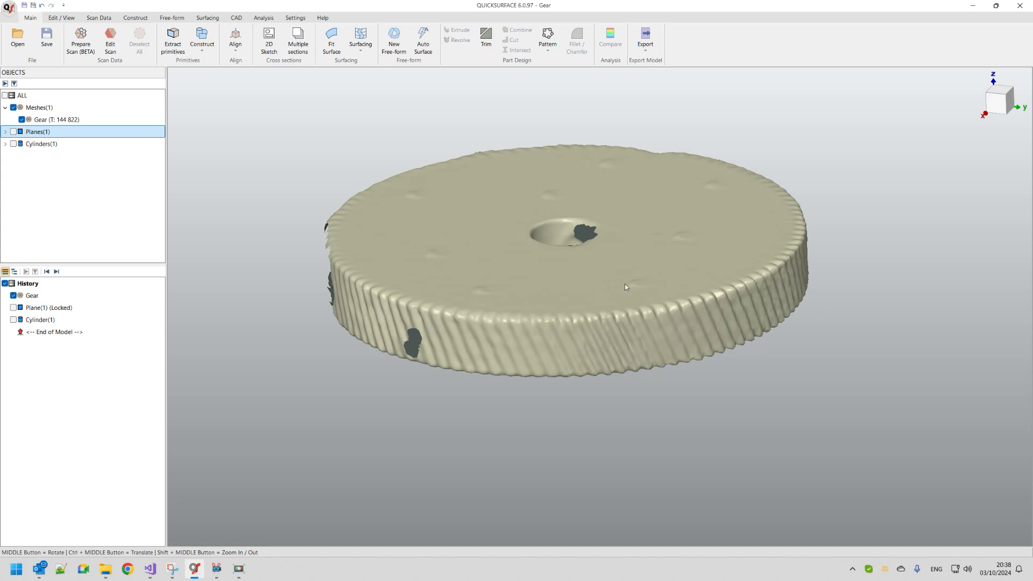
scroll(624, 312, up, 2)
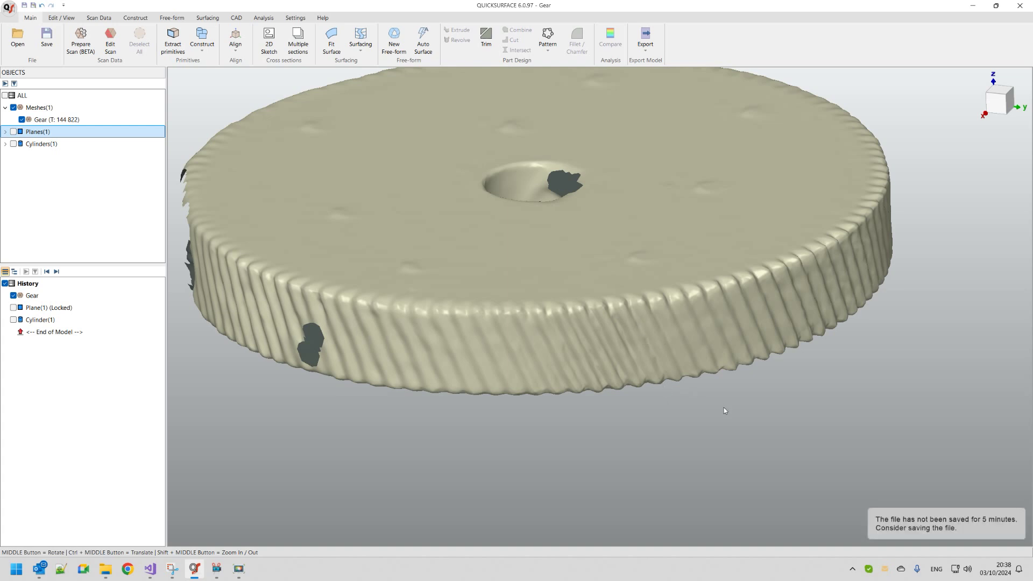
middle_drag(629, 212, 868, 315)
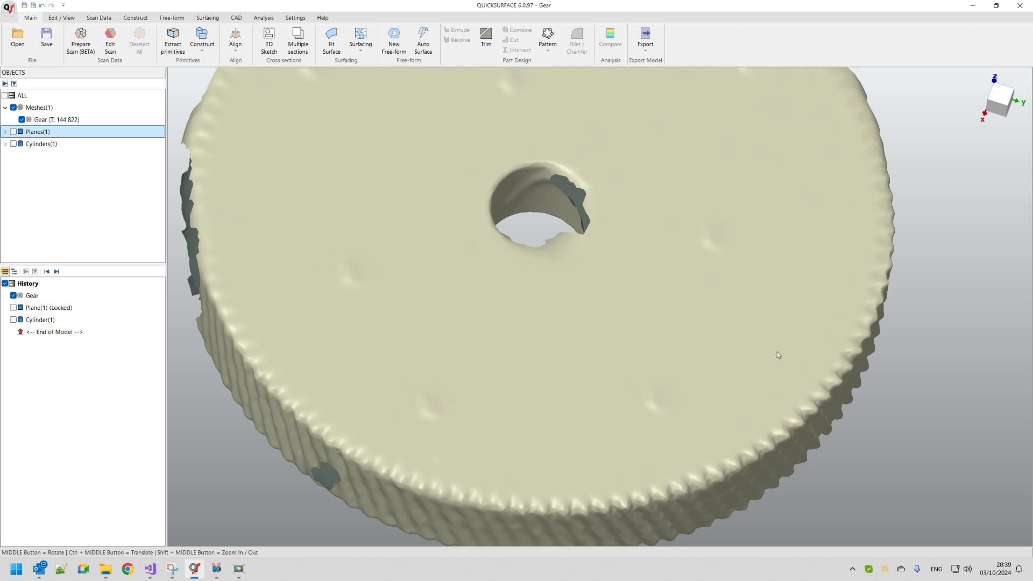
scroll(777, 355, down, 2)
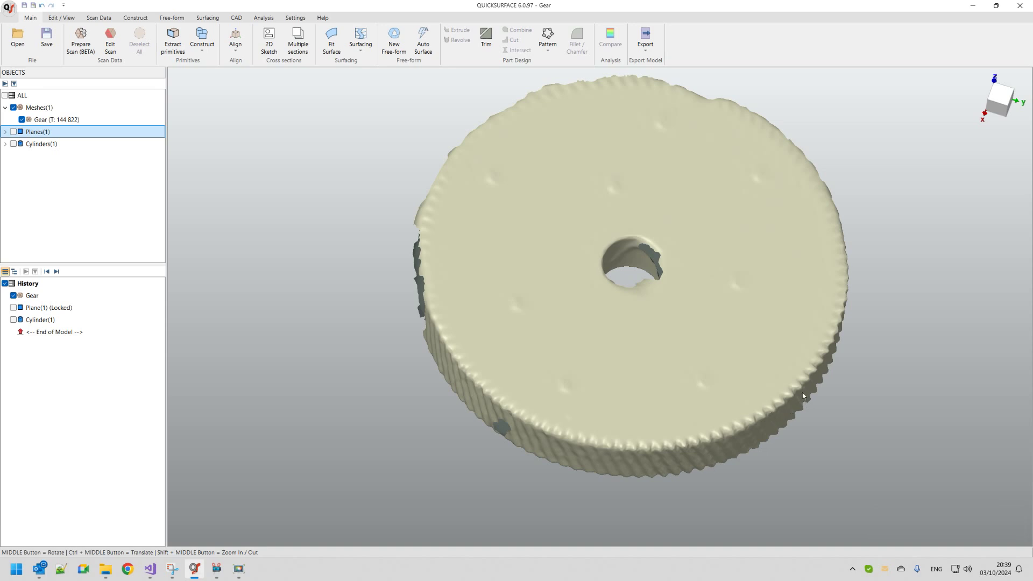
scroll(805, 401, up, 5)
middle_drag(790, 414, 806, 440)
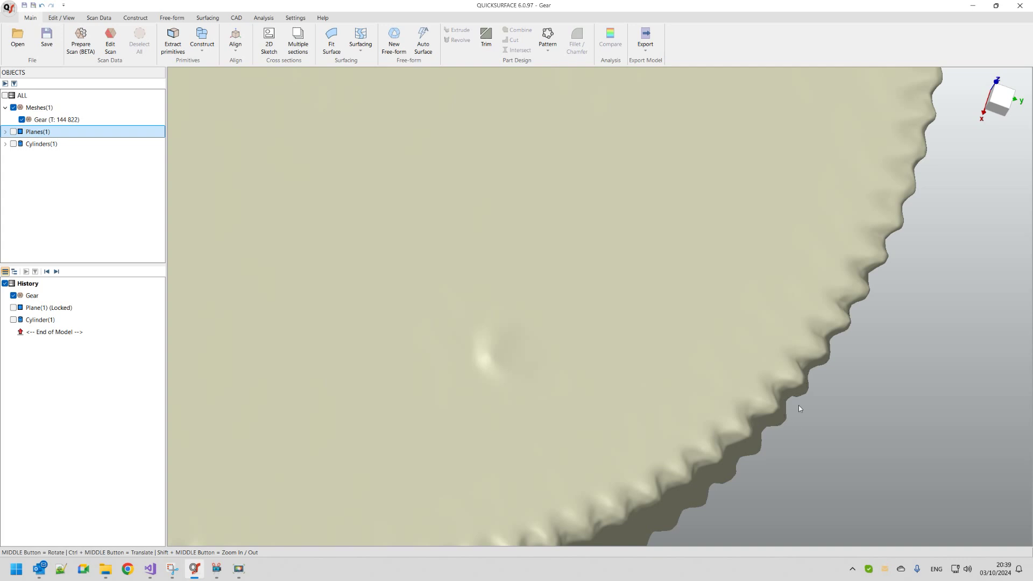
scroll(799, 409, down, 5)
middle_drag(602, 384, 467, 247)
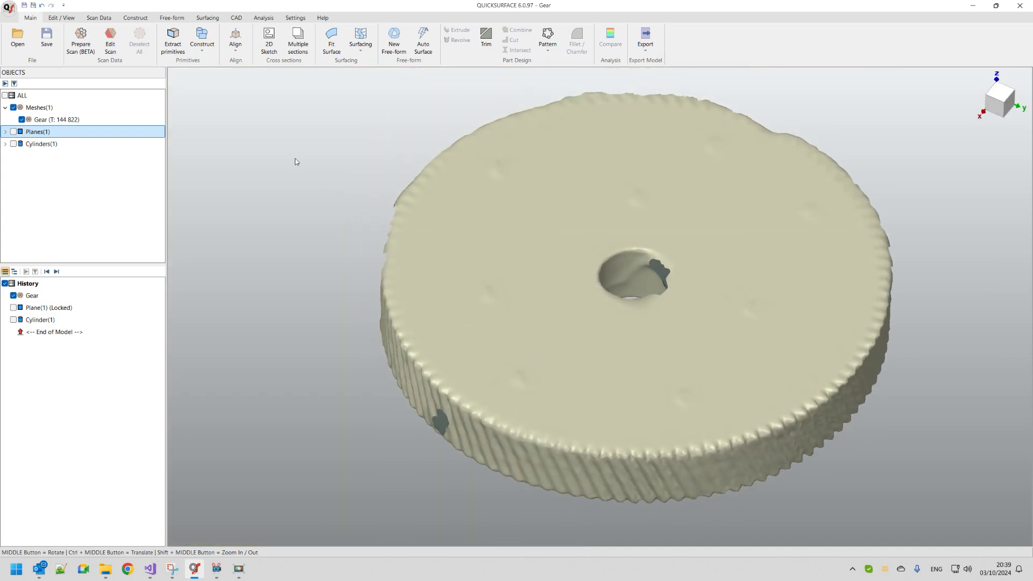
Start a sketch for an extruded surface parallel to OXY, with the slicing plane offset about 11.94 mm through the gear.
click(269, 39)
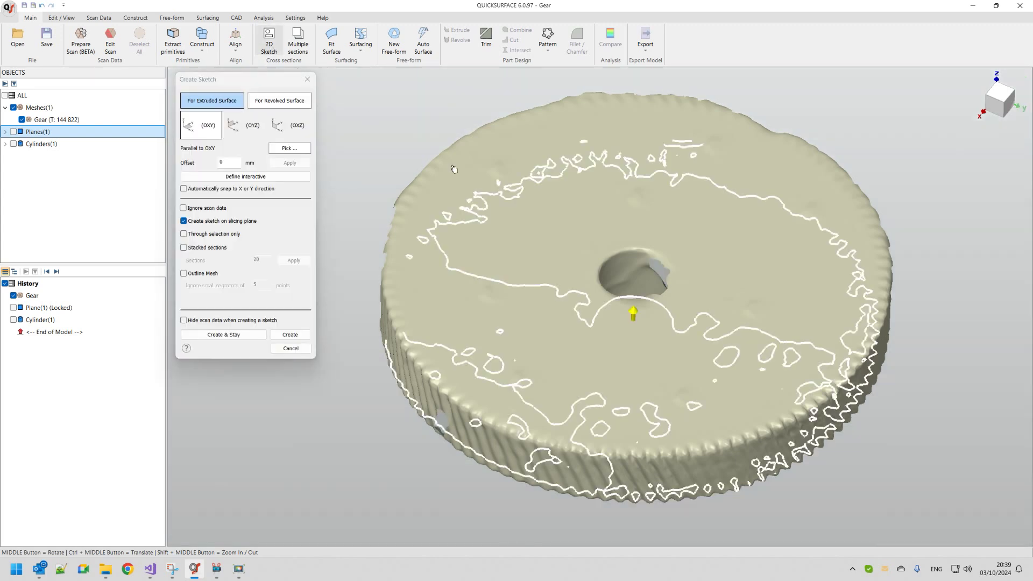
drag(601, 458, 606, 437)
scroll(689, 385, up, 5)
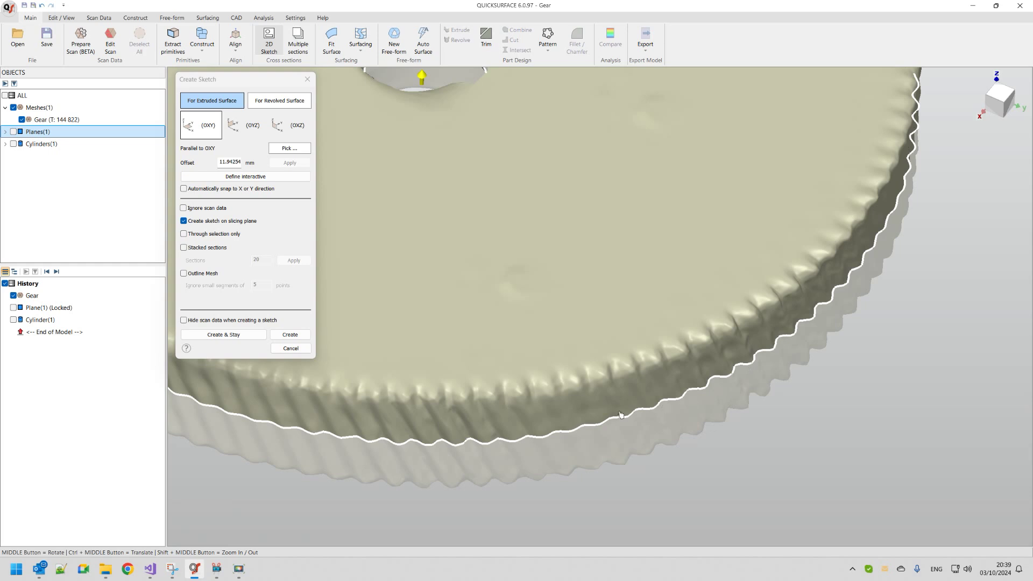
scroll(725, 401, down, 5)
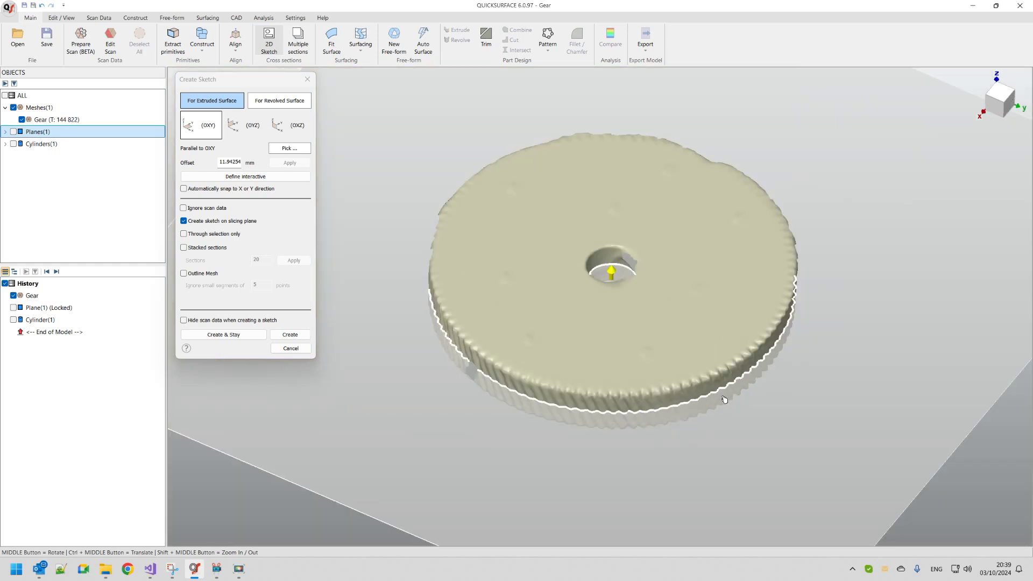
middle_drag(609, 392, 633, 411)
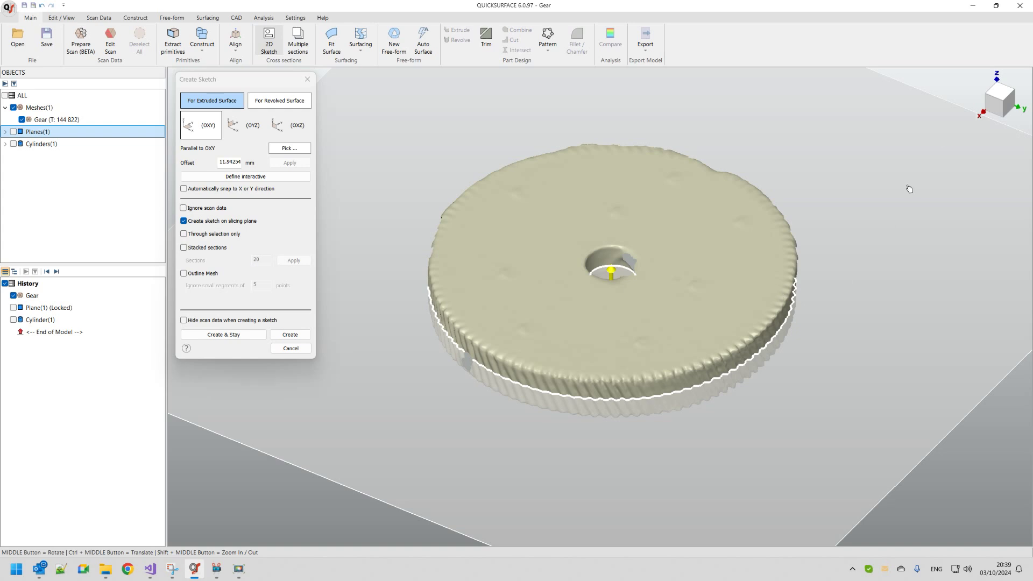
click(998, 88)
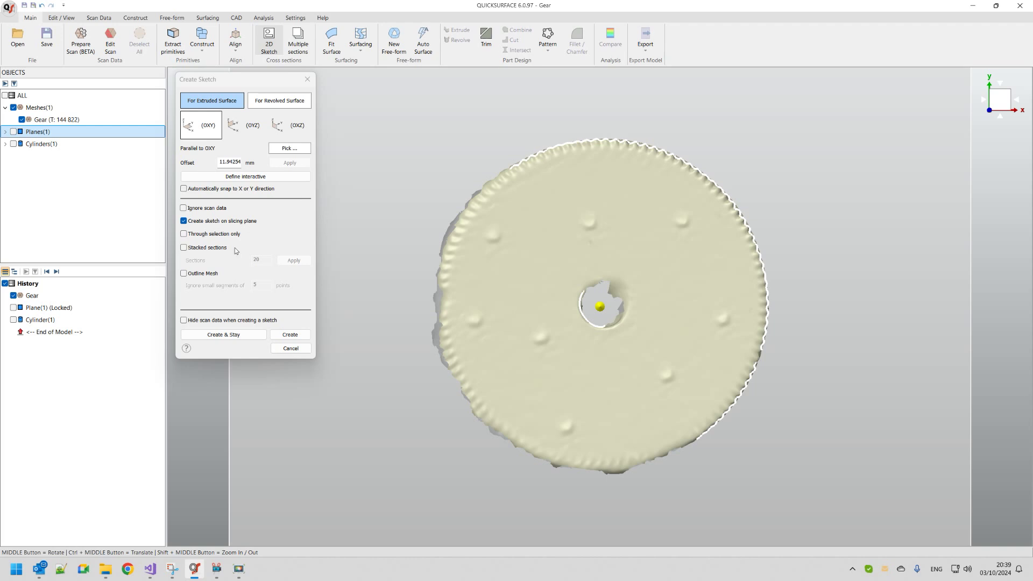
Section the gear by its mesh outline, check the outline around the tooth tips, and create the sketch.
click(208, 275)
scroll(633, 151, up, 3)
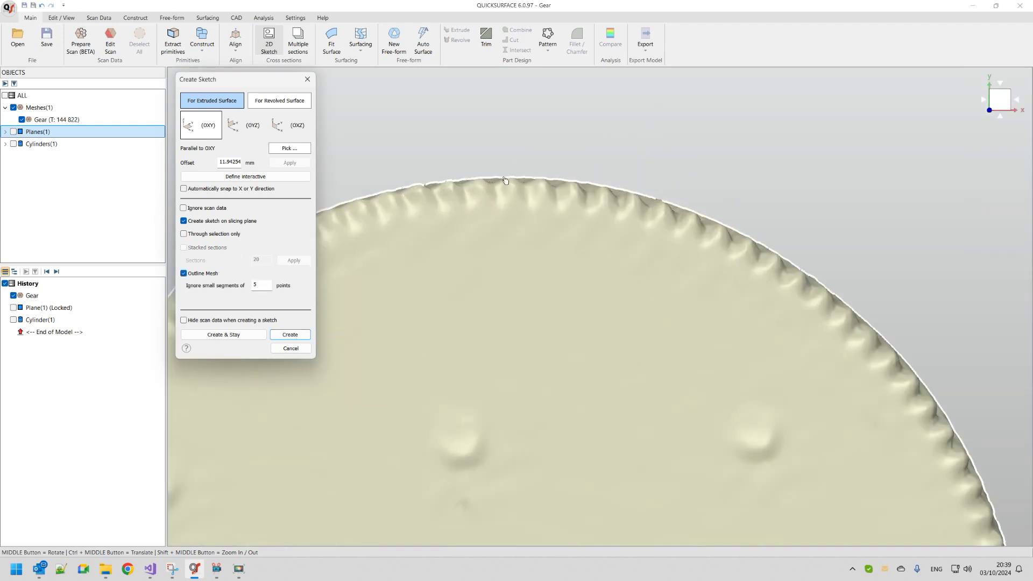
scroll(632, 192, up, 3)
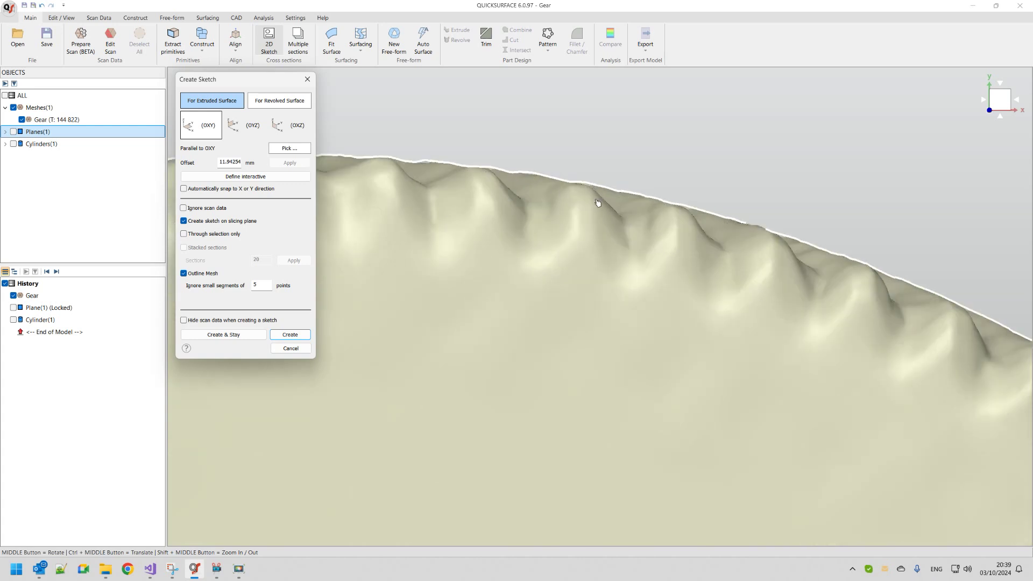
scroll(638, 203, down, 3)
scroll(637, 203, down, 5)
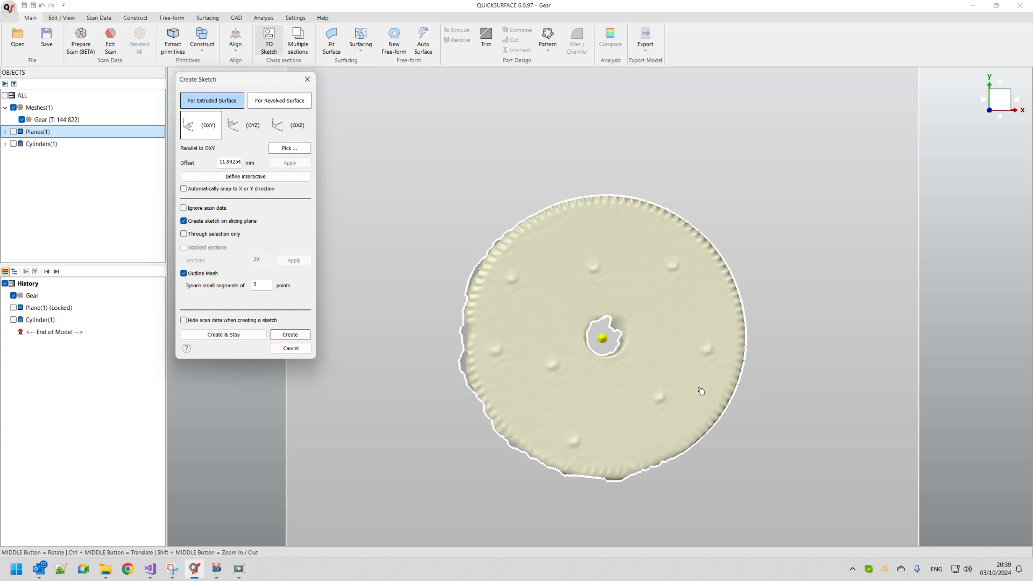
click(290, 334)
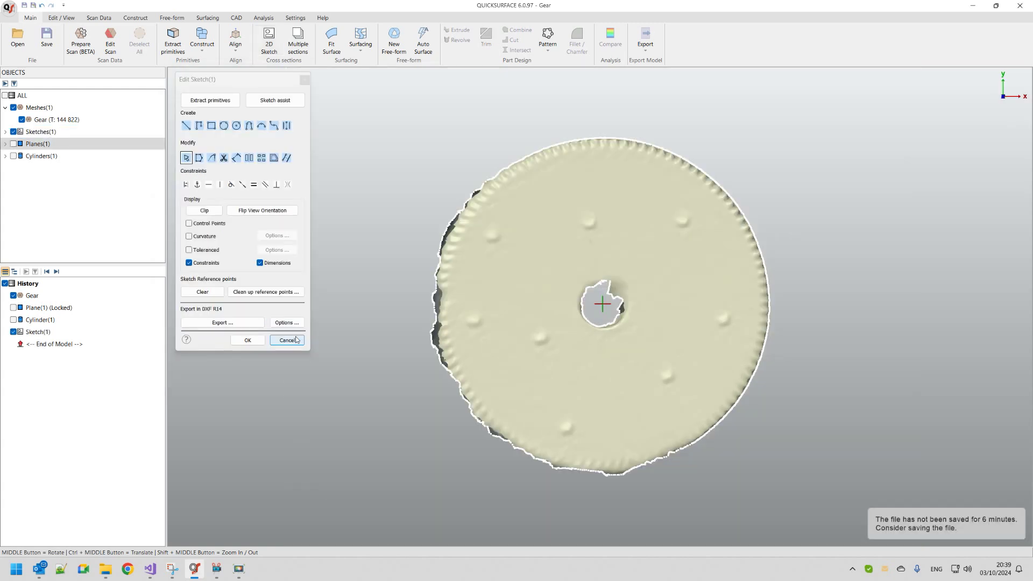
Hide the gear mesh and sketch a circle centred on the origin along the outer outline, with a radius of 87.3 mm.
click(22, 120)
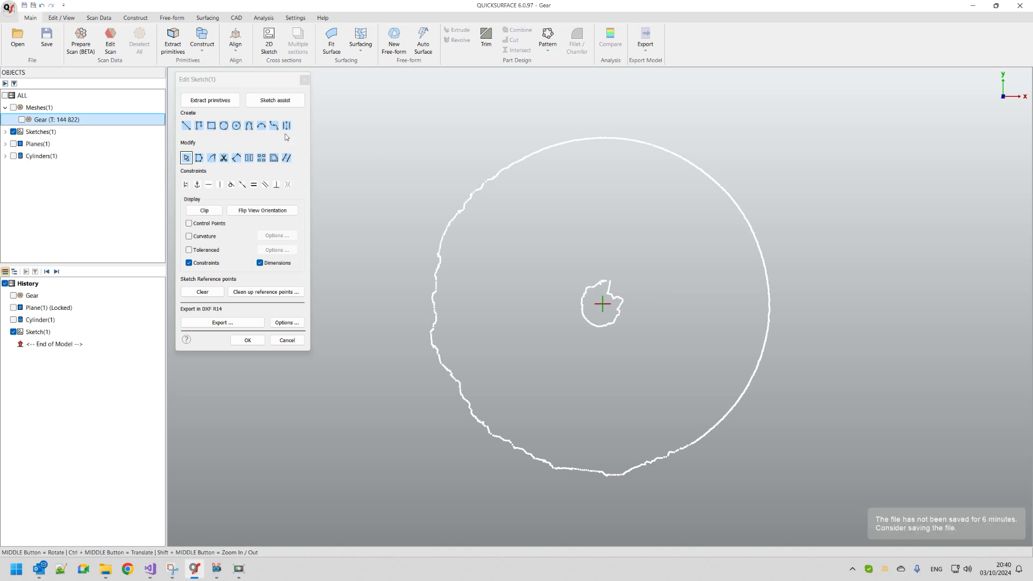
click(237, 126)
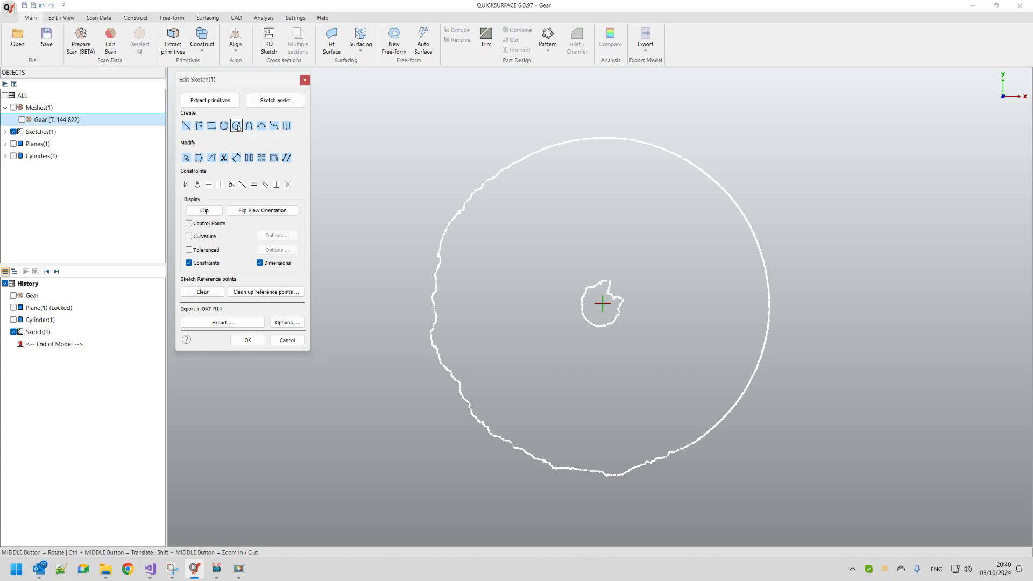
click(602, 304)
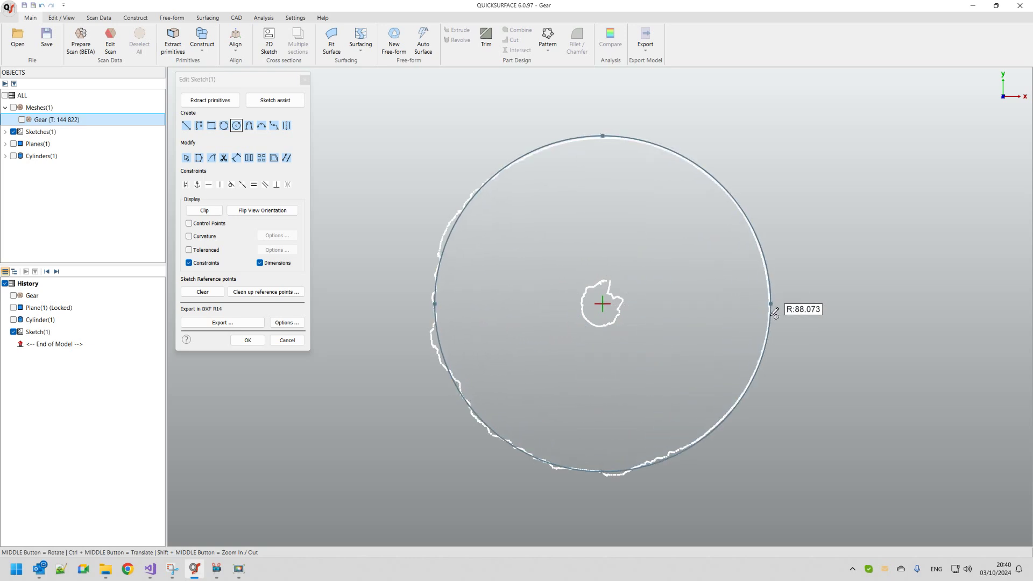
scroll(762, 311, up, 5)
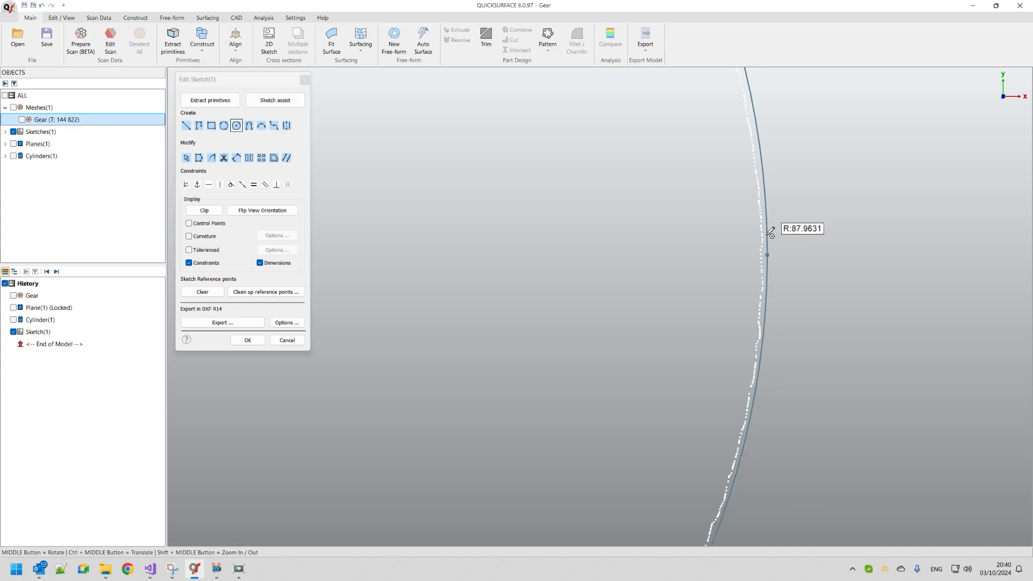
click(759, 195)
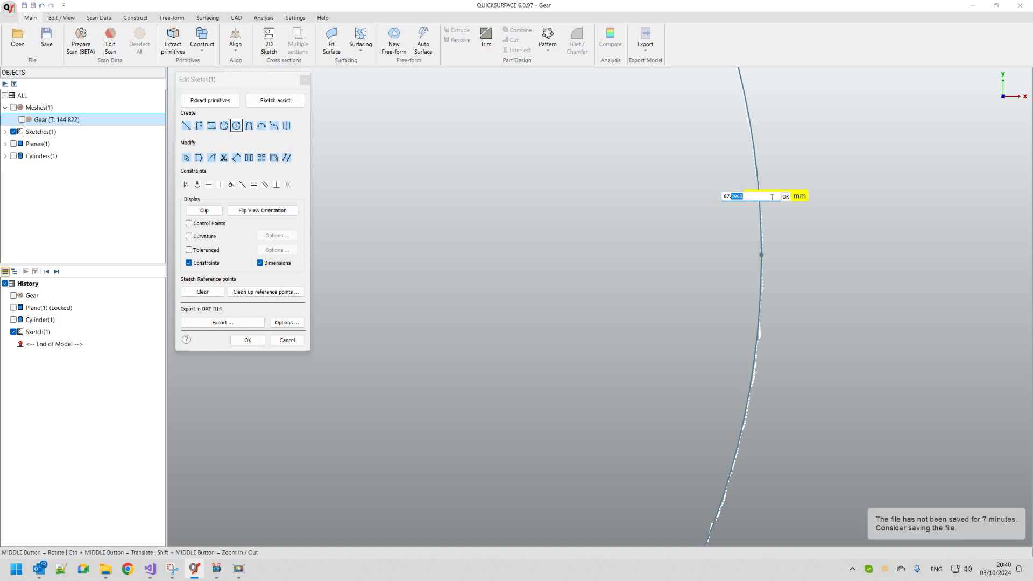
text(3)
click(785, 196)
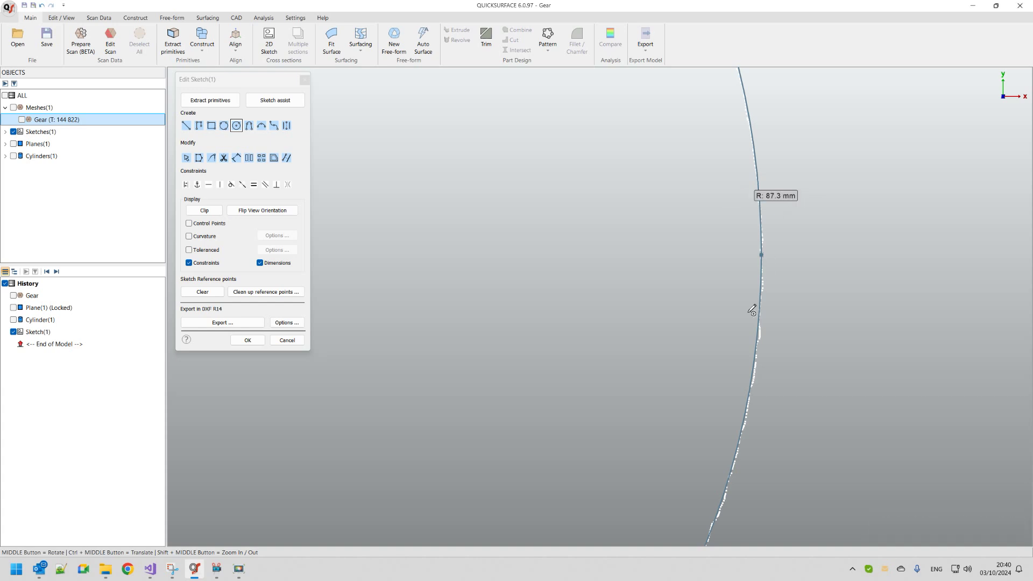
Check the circle's fit against the outline points, finish the sketch, and show the gear mesh again.
scroll(752, 310, down, 5)
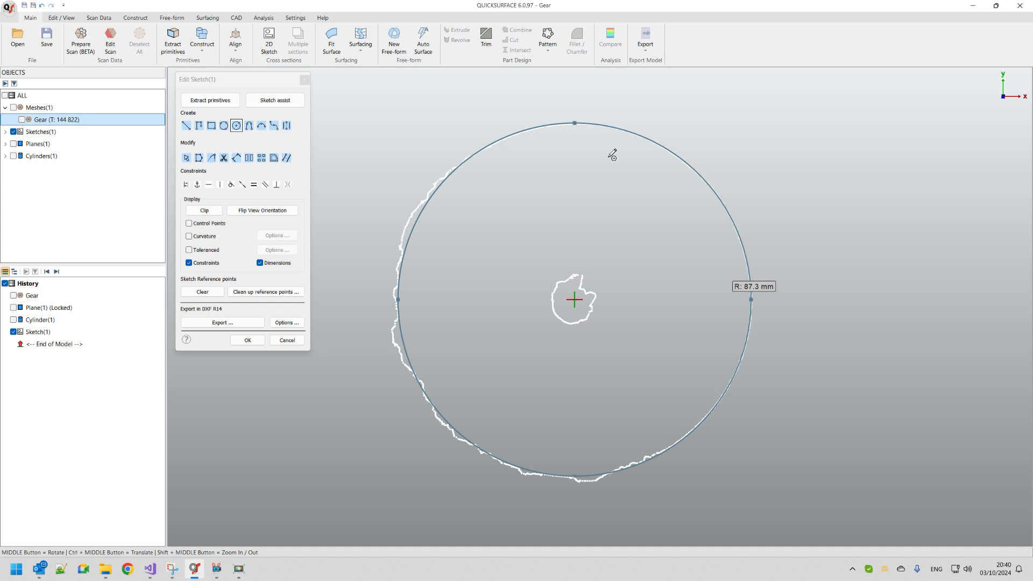
scroll(564, 117, up, 4)
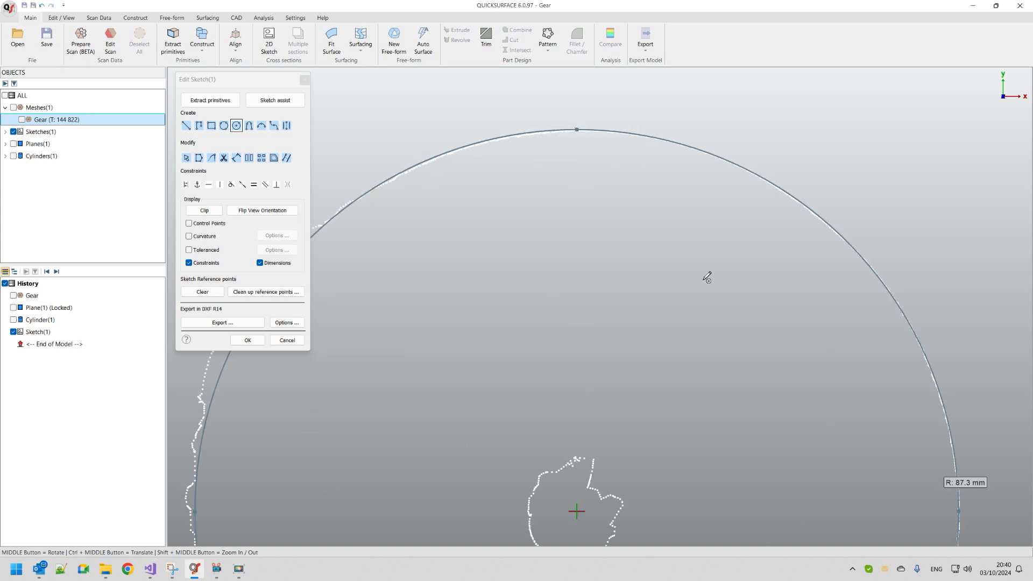
scroll(659, 218, down, 5)
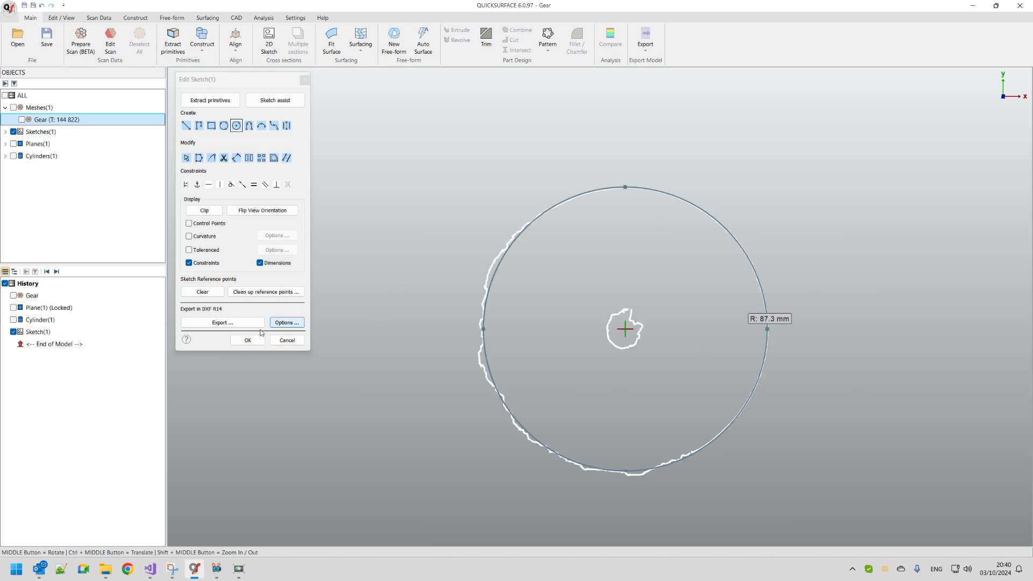
click(240, 341)
middle_drag(566, 335, 480, 217)
click(21, 119)
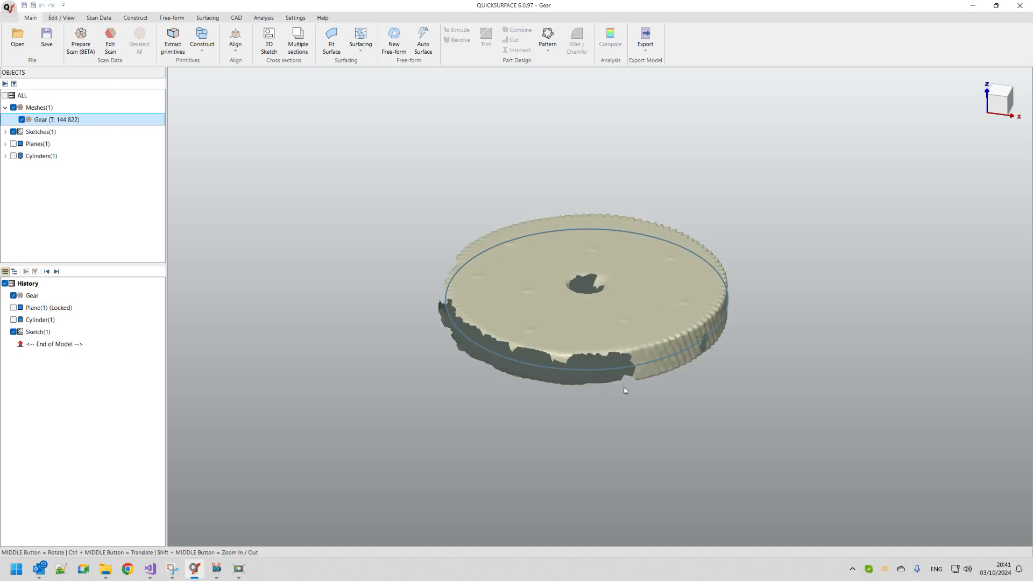
Start a two-sided solid extrusion of the circle, extending Depth 1 to about 39.2 mm and Depth 2 to about 81.2 mm.
click(663, 360)
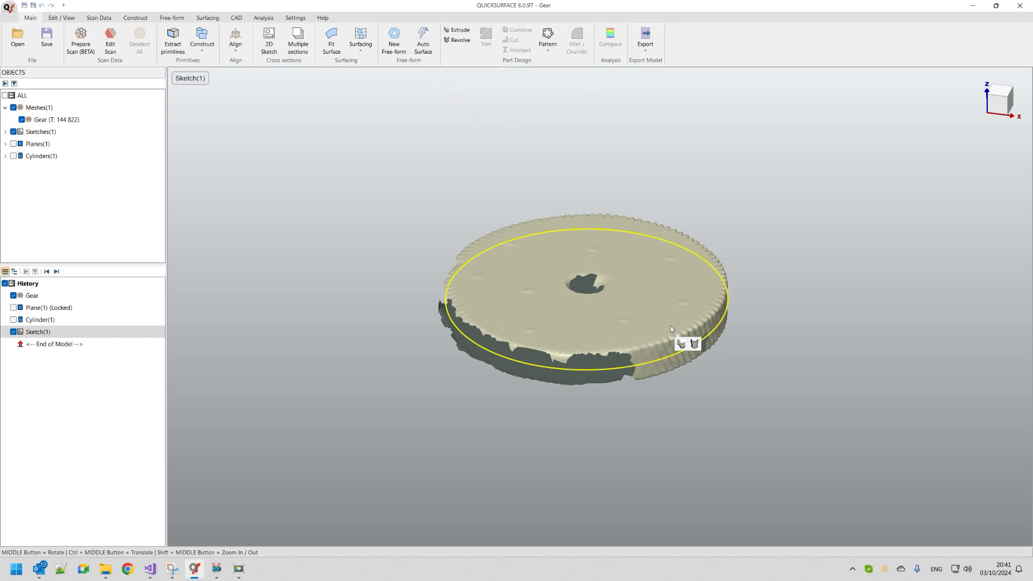
click(680, 344)
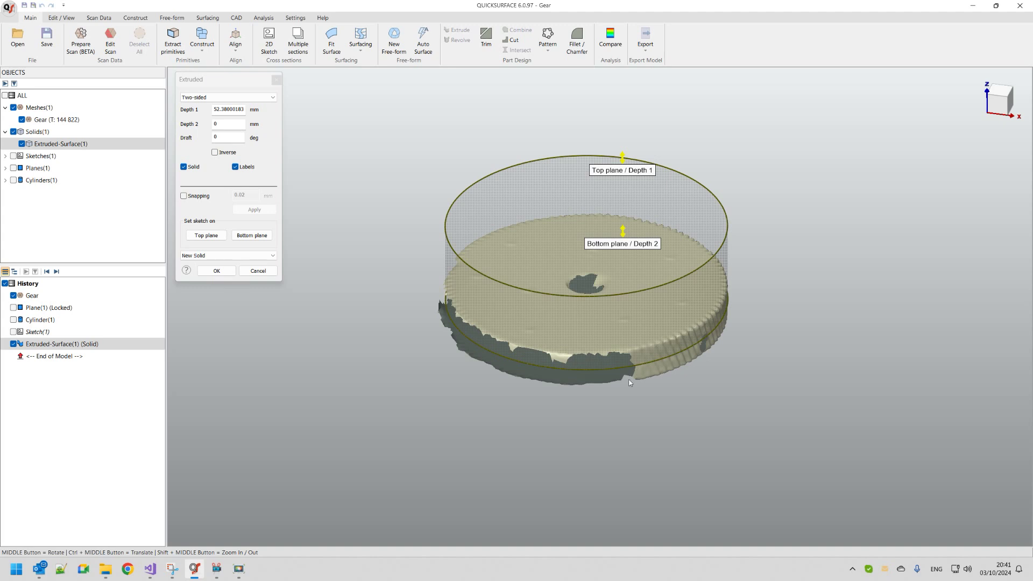
middle_drag(619, 362, 584, 344)
drag(702, 299, 702, 437)
drag(699, 216, 627, 292)
middle_drag(627, 293, 682, 245)
middle_drag(634, 393, 653, 244)
scroll(652, 245, up, 5)
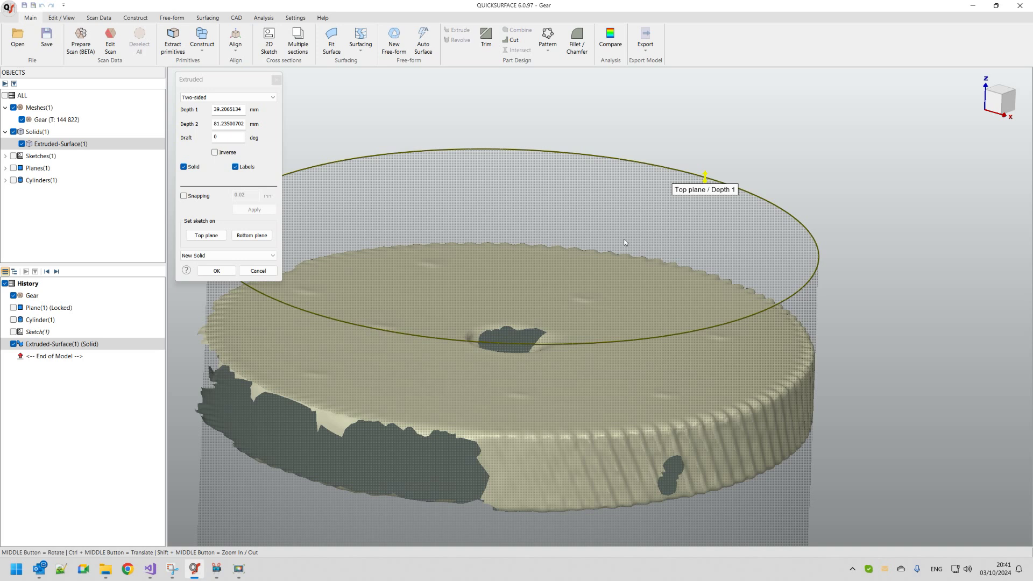
Enable snapping with a 0.02 mm tolerance and snap the extrusion's top plane to the gear face at about 11.85 mm.
click(194, 197)
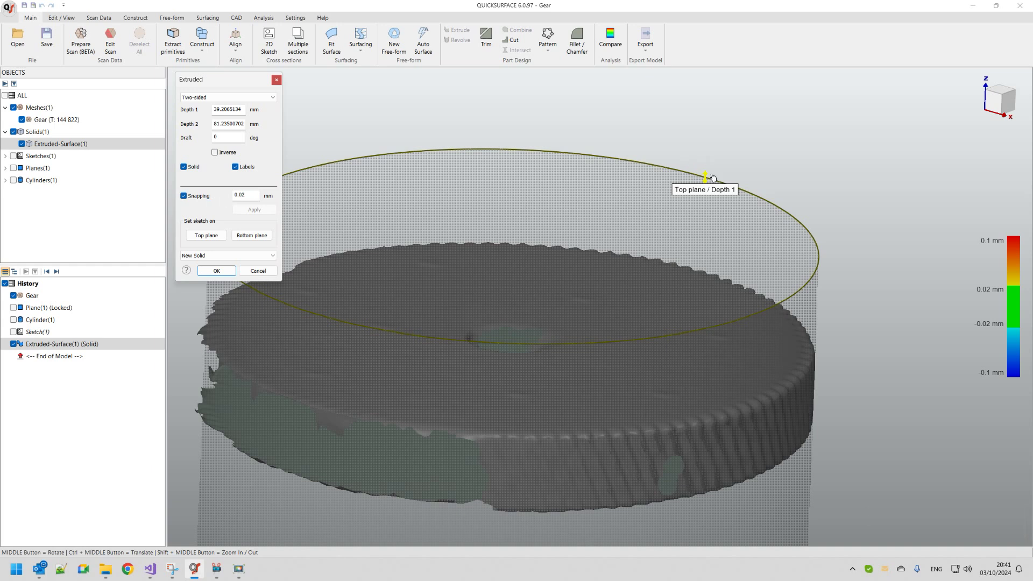
drag(707, 178, 429, 313)
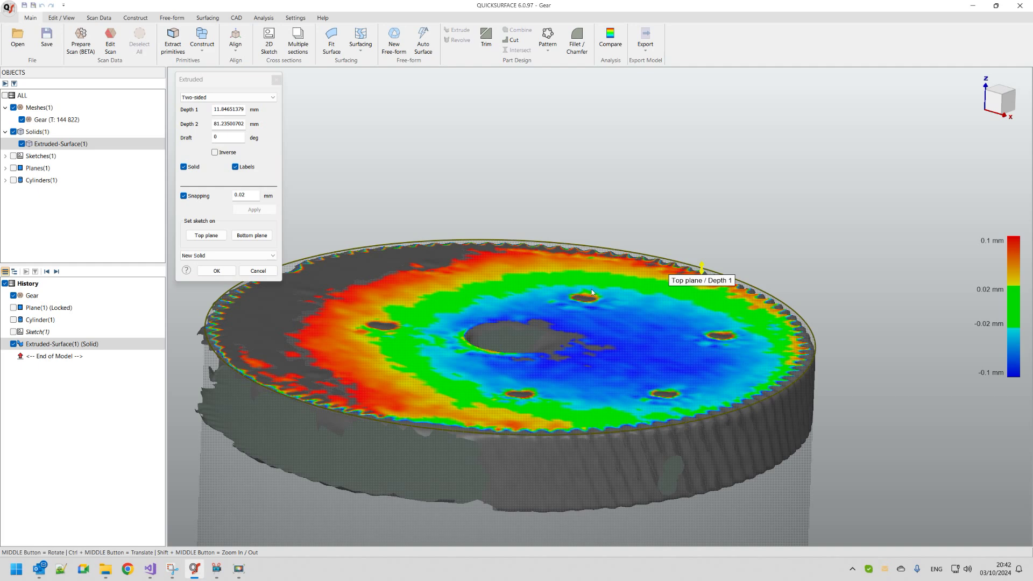
scroll(579, 270, down, 2)
Snap the extrusion's bottom plane to the gear's opposite face at a Depth 2 of about 11.92 mm.
middle_drag(578, 270, 555, 180)
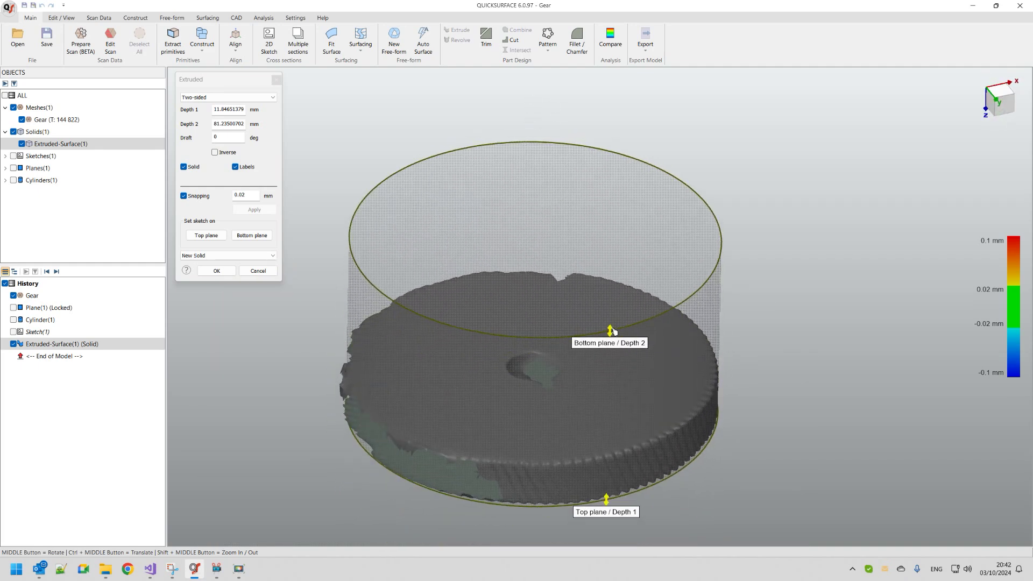
drag(612, 330, 536, 335)
middle_drag(586, 411, 629, 385)
scroll(576, 495, up, 3)
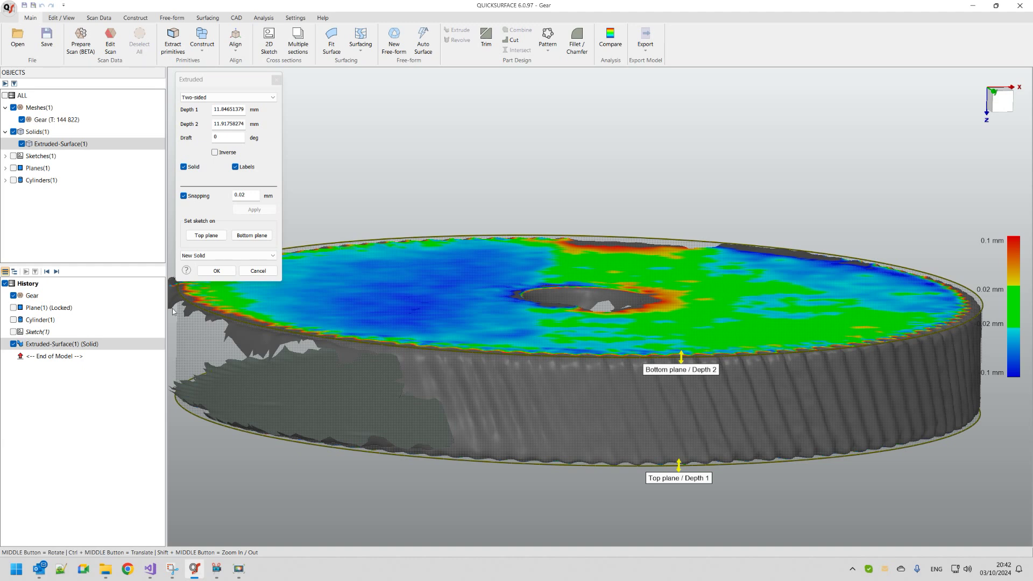
Place the extrusion's sketch on the bottom plane and set Depth 1 to 23.75 mm.
click(252, 237)
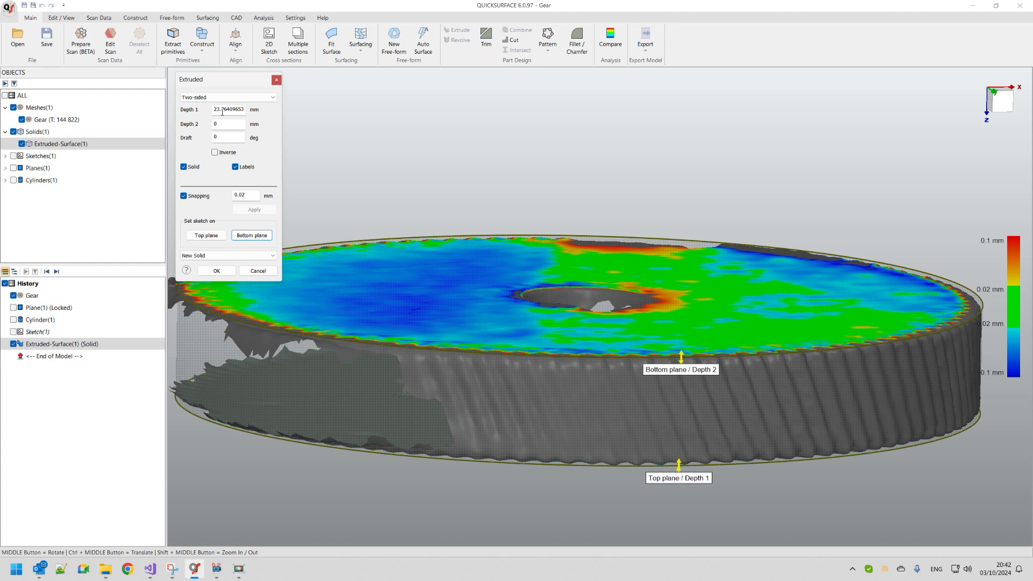
middle_drag(409, 312, 538, 370)
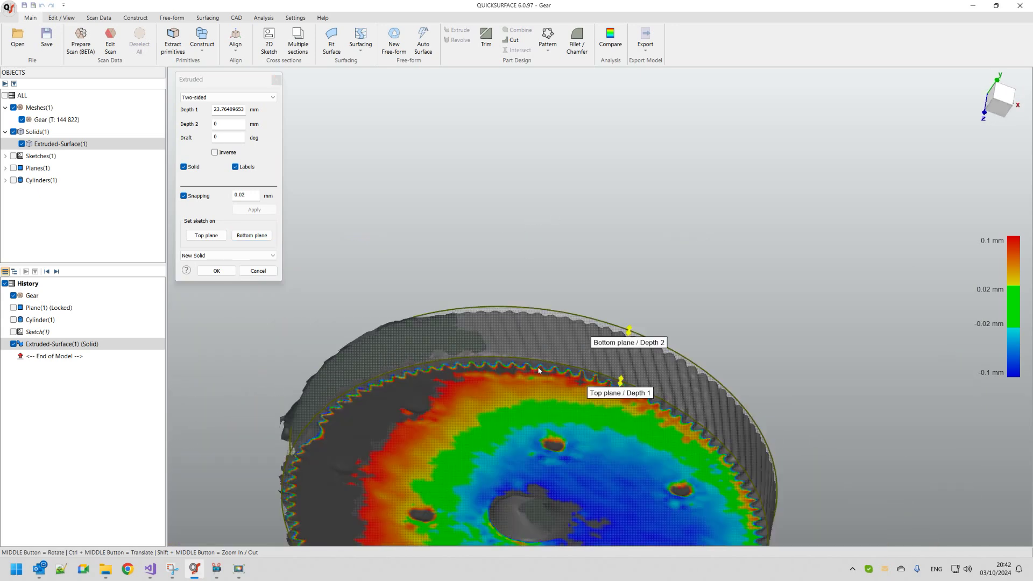
drag(225, 110, 282, 111)
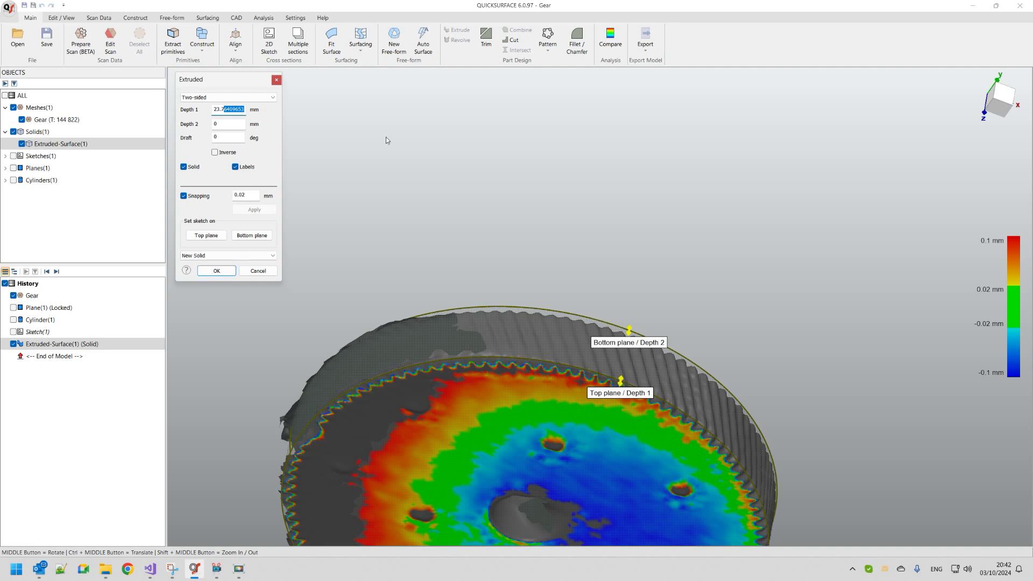
text(5)
scroll(533, 247, down, 3)
middle_drag(514, 441, 544, 157)
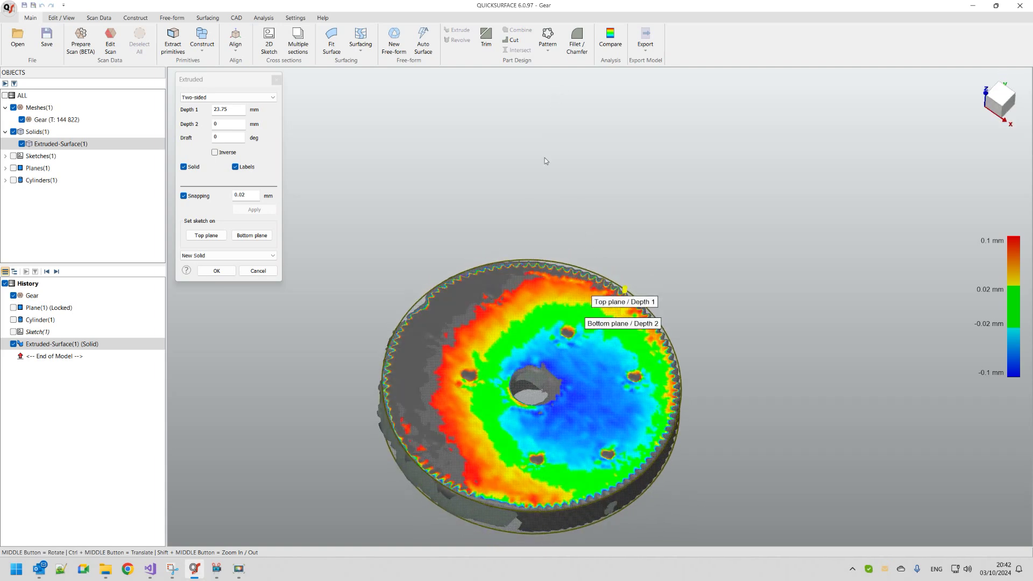
Check the deviation colours on the gear face, accept the extrusion as a new solid, and compare it with the scan.
scroll(514, 374, down, 3)
scroll(514, 374, up, 3)
middle_drag(499, 416, 492, 288)
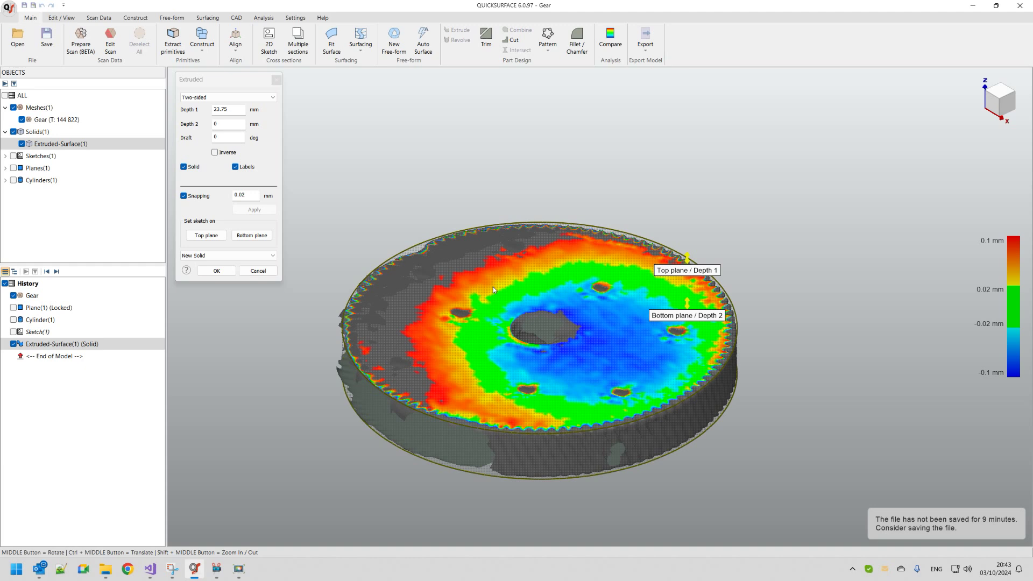
click(217, 271)
middle_drag(589, 373, 657, 154)
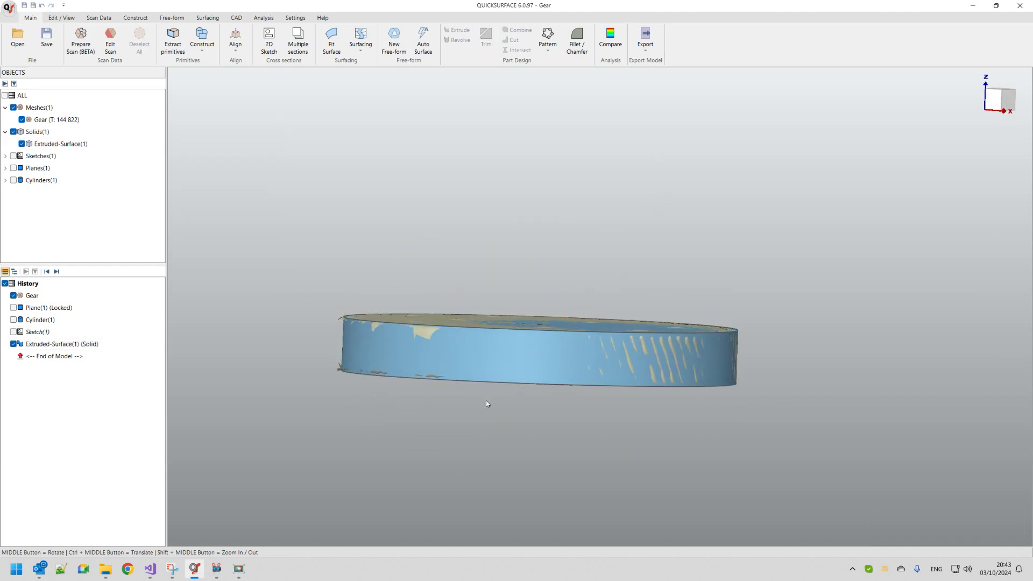
middle_drag(393, 443, 447, 460)
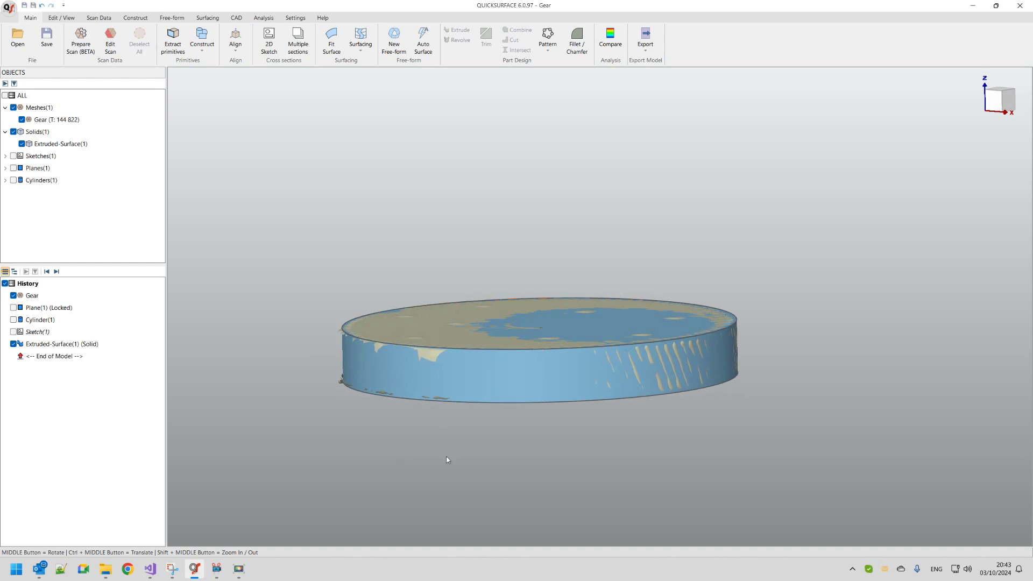
Hide the solid and create a section sketch parallel to OXY through the teeth at an offset of about 2.51 mm.
click(14, 132)
scroll(725, 356, up, 5)
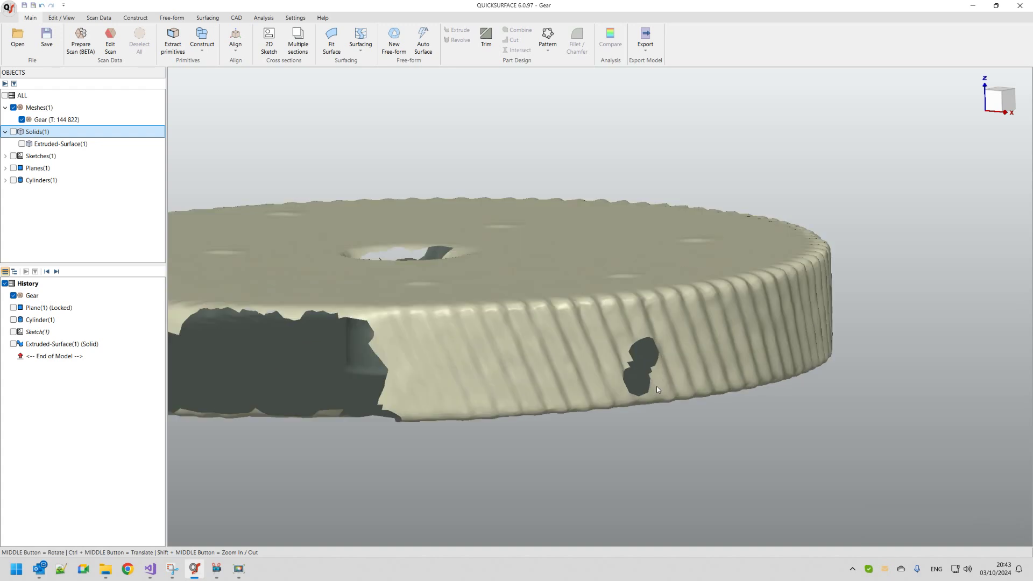
middle_drag(389, 106, 505, 328)
click(269, 40)
scroll(846, 409, up, 3)
scroll(855, 410, up, 5)
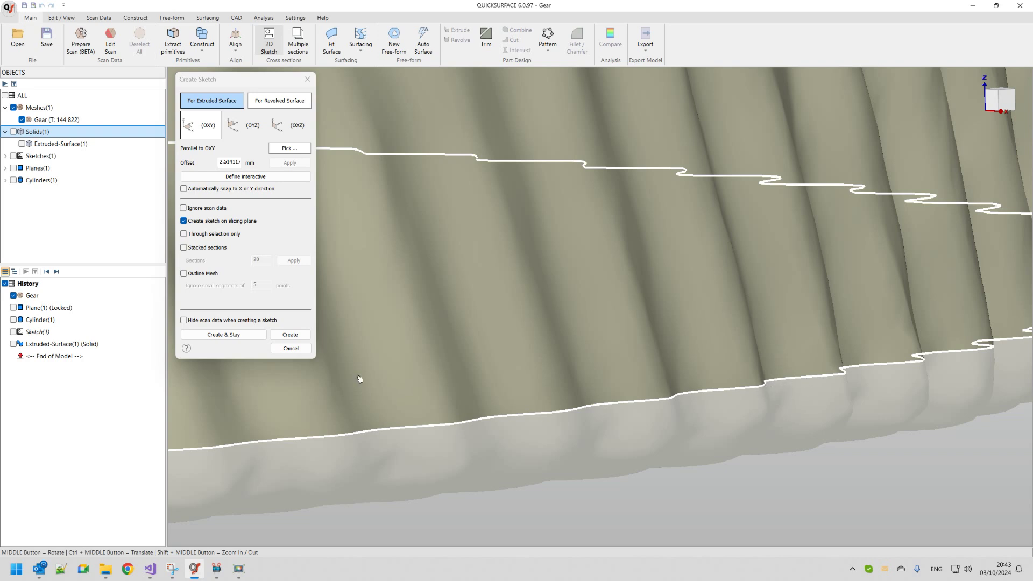
click(290, 334)
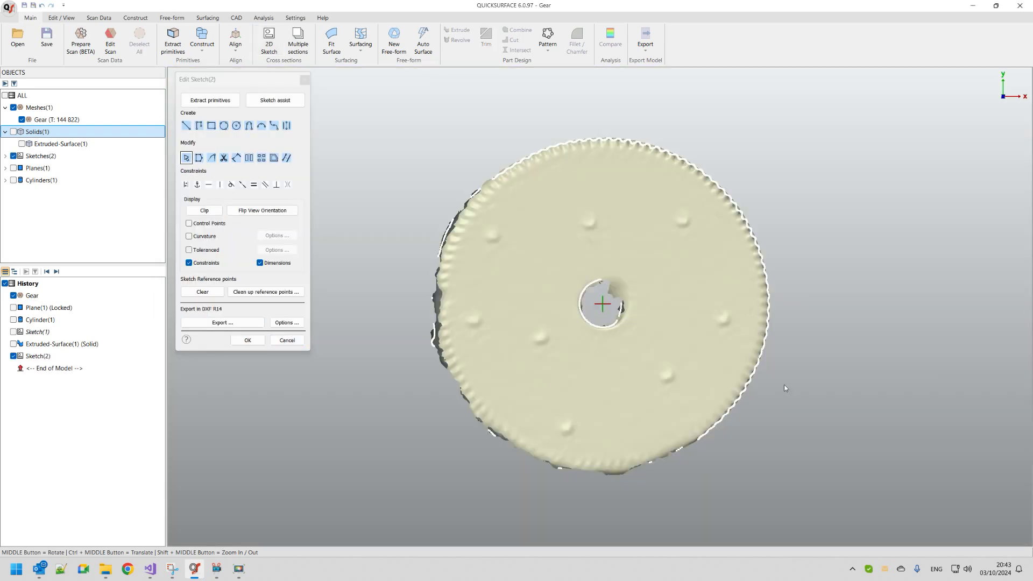
Hide the gear mesh and fit a line to each flank of one tooth gap in the section points.
click(21, 119)
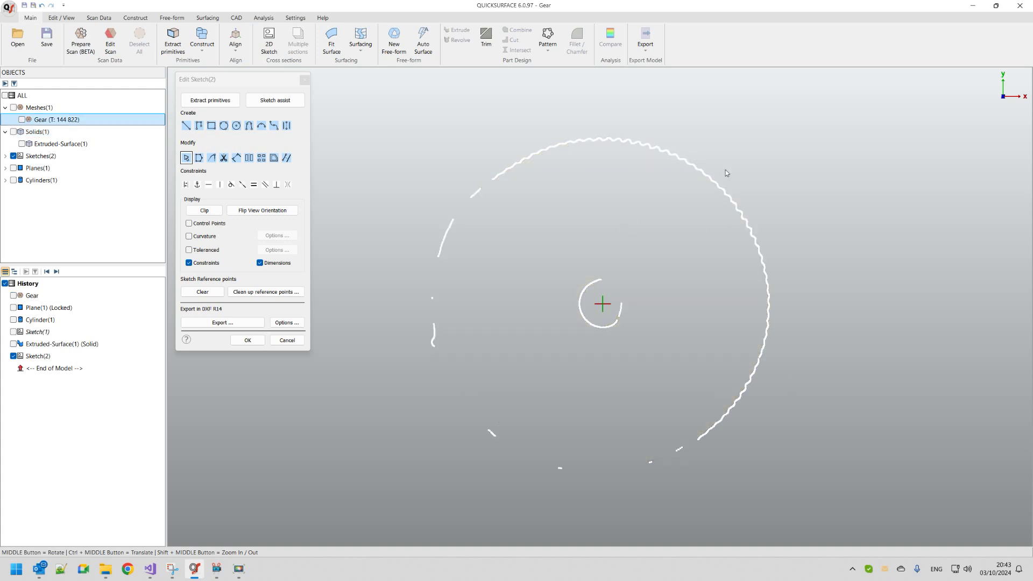
scroll(670, 204, up, 5)
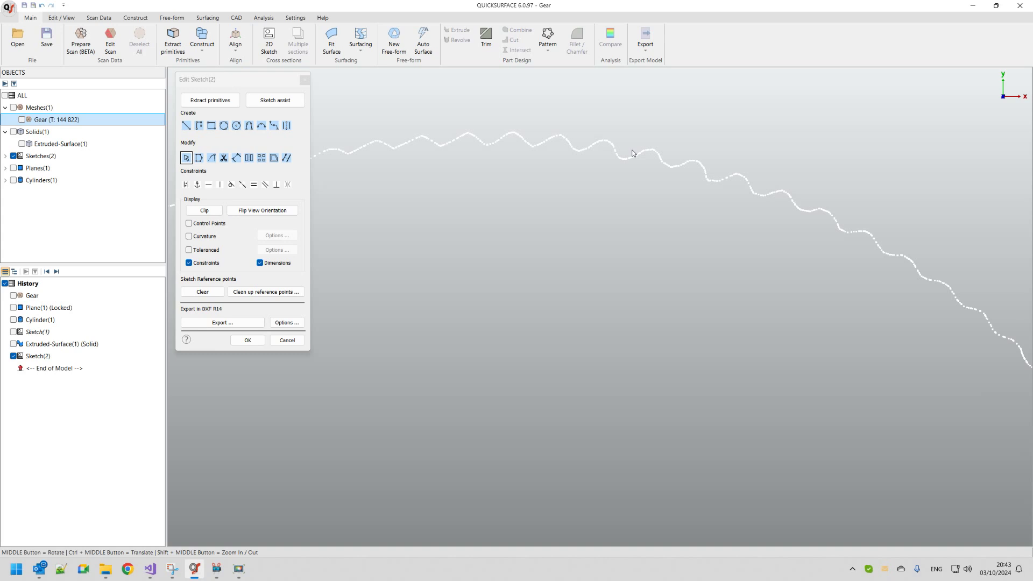
scroll(592, 137, up, 4)
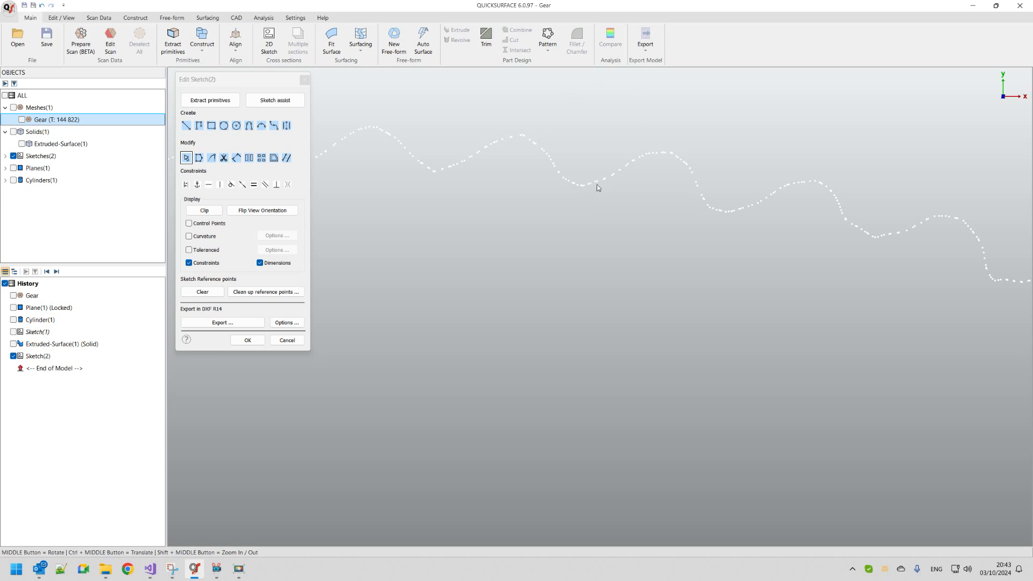
ctrl+middle_drag(655, 208, 650, 273)
click(220, 103)
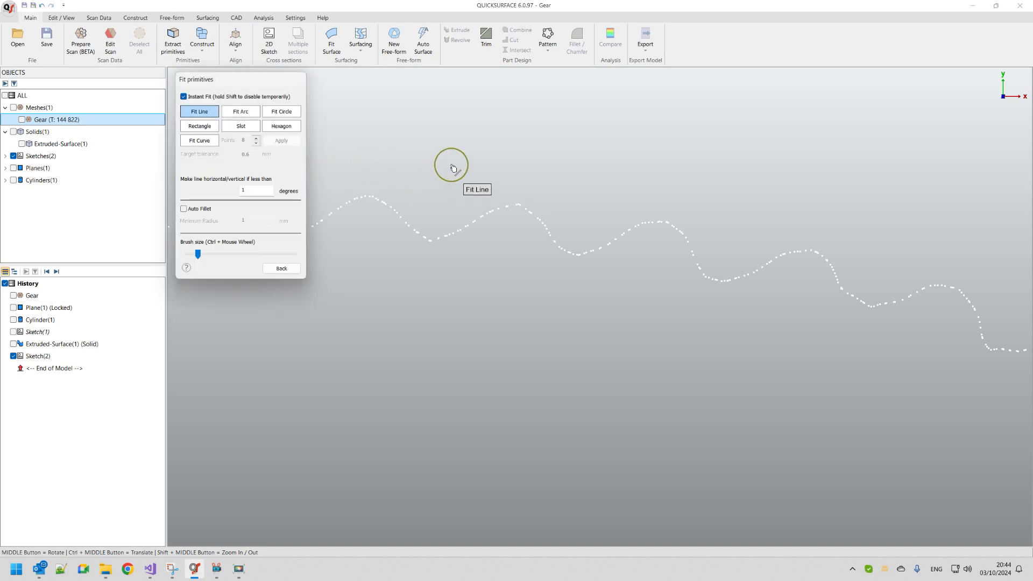
scroll(539, 247, up, 2)
mouse_move(540, 247)
mouse_down()
mouse_move(548, 240)
mouse_move(530, 210)
mouse_up()
drag(685, 226, 630, 253)
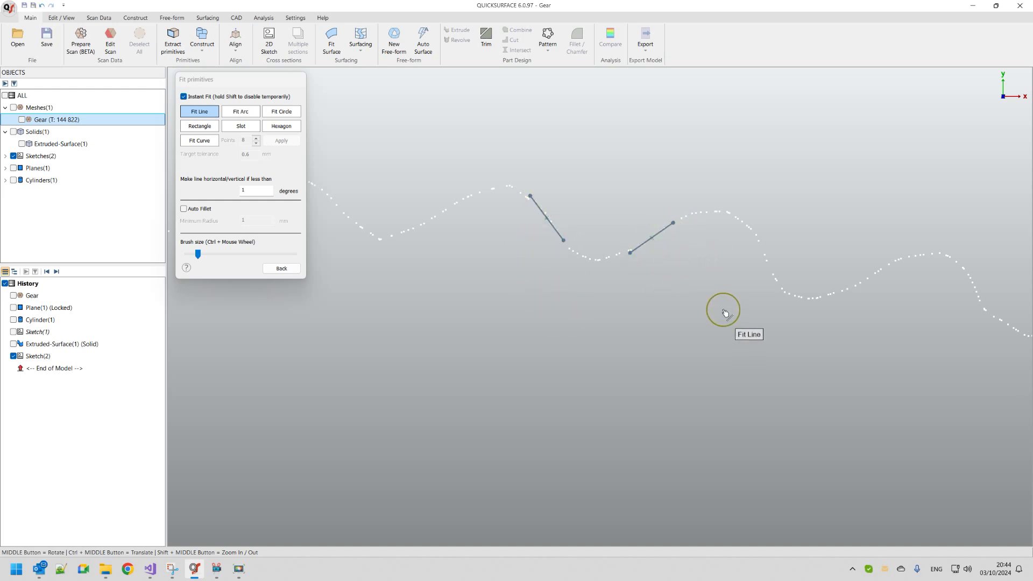
click(281, 268)
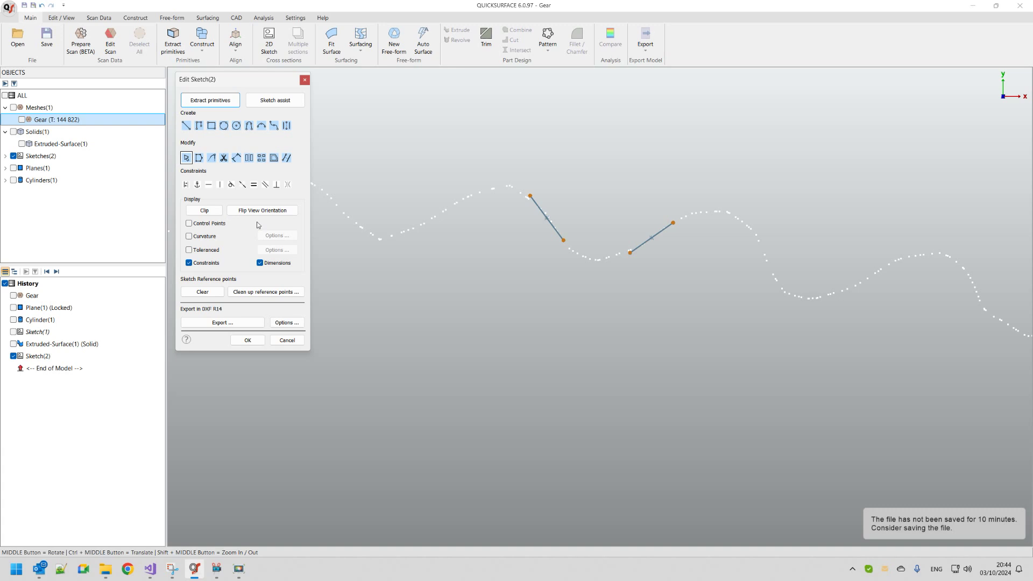
Trim the two flank lines to a corner and round it with an Auto Fillet matching the tooth root points.
click(212, 157)
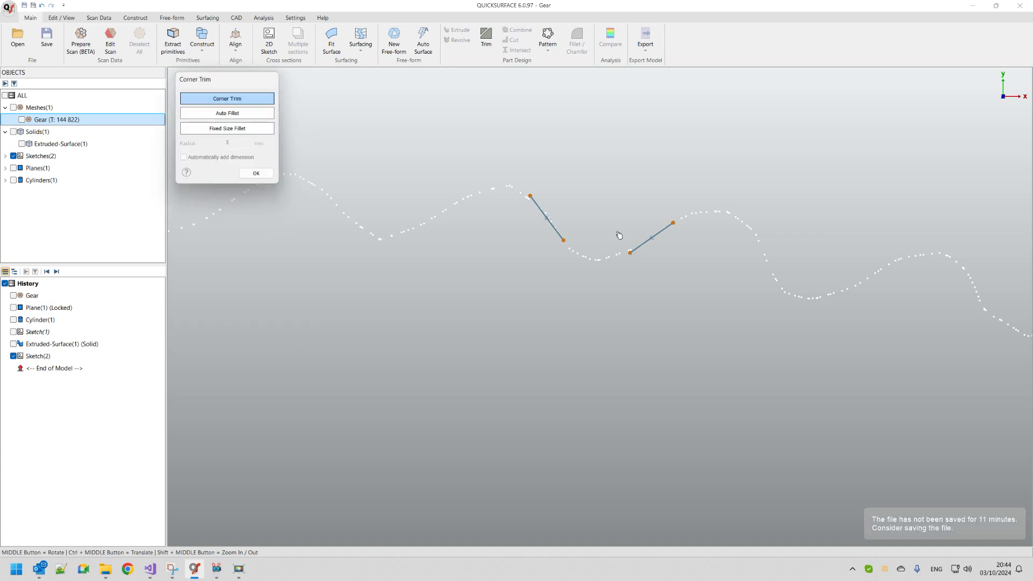
mouse_move(613, 230)
mouse_down()
mouse_move(547, 233)
mouse_move(562, 287)
mouse_move(654, 291)
mouse_up()
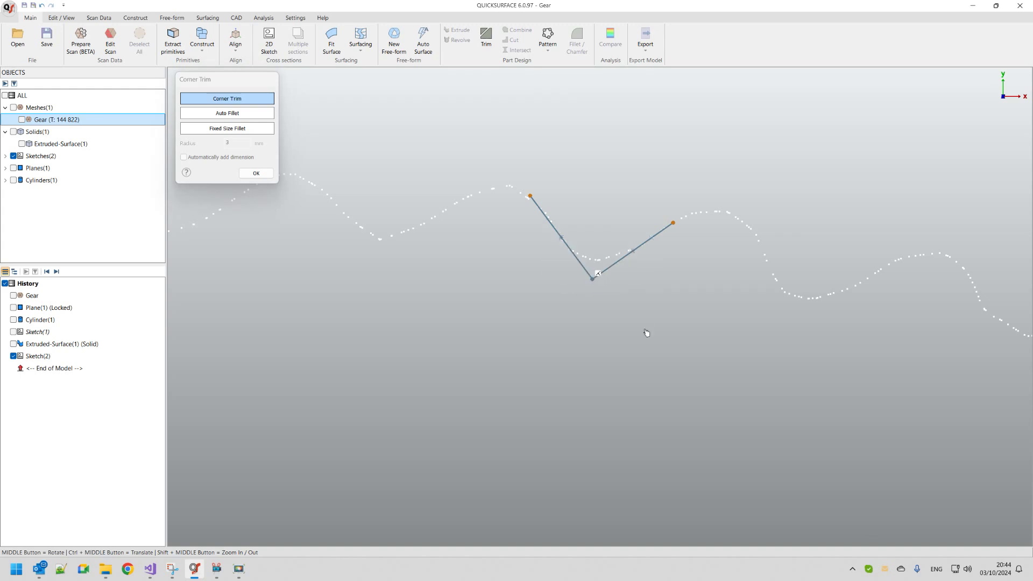
click(236, 116)
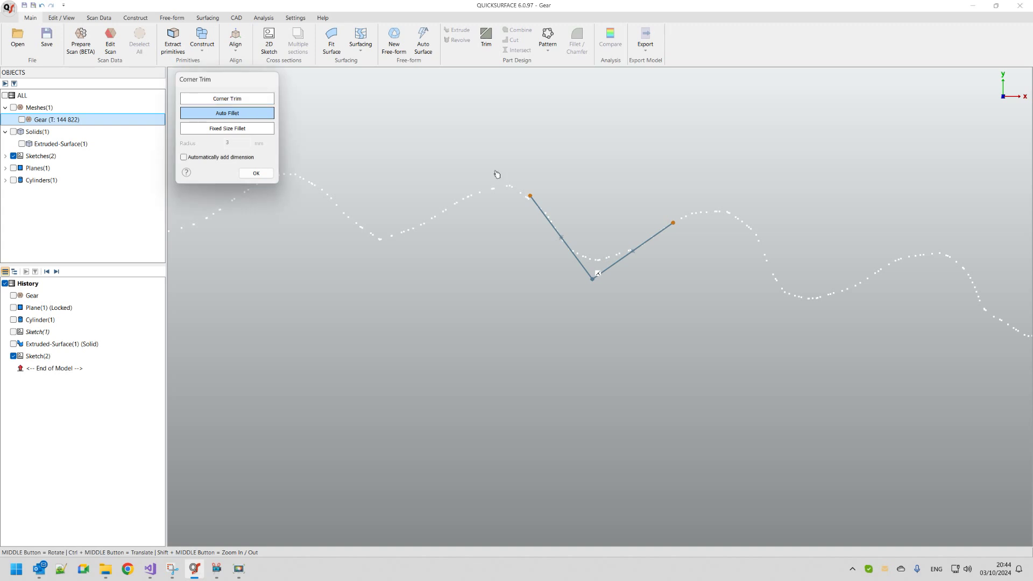
mouse_move(578, 263)
mouse_down()
mouse_move(600, 301)
mouse_move(622, 302)
mouse_up()
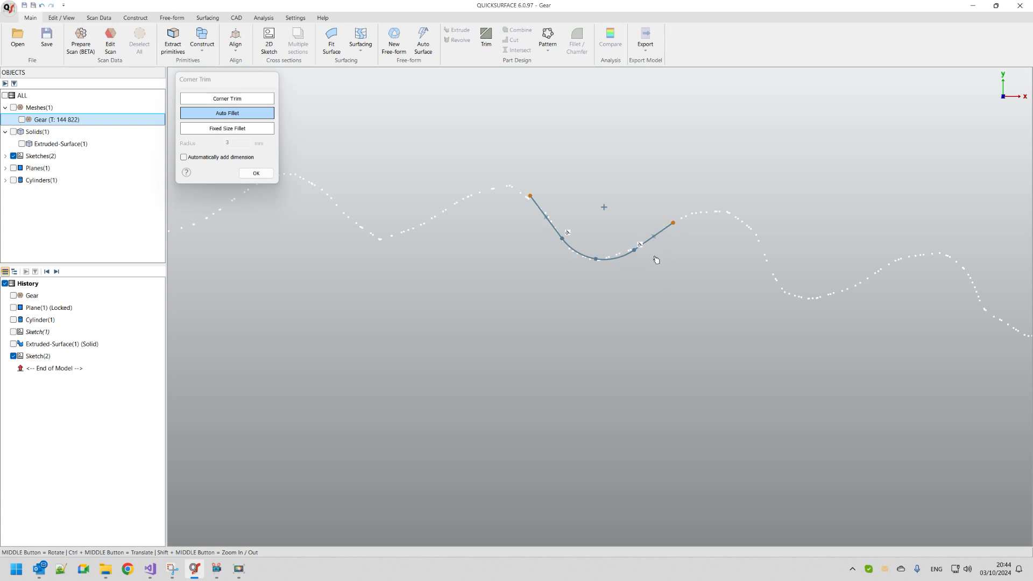
click(260, 174)
Extend the outer ends of both flank lines beyond the blank's outer edge, with the extruded solid shown for reference.
drag(531, 197, 479, 126)
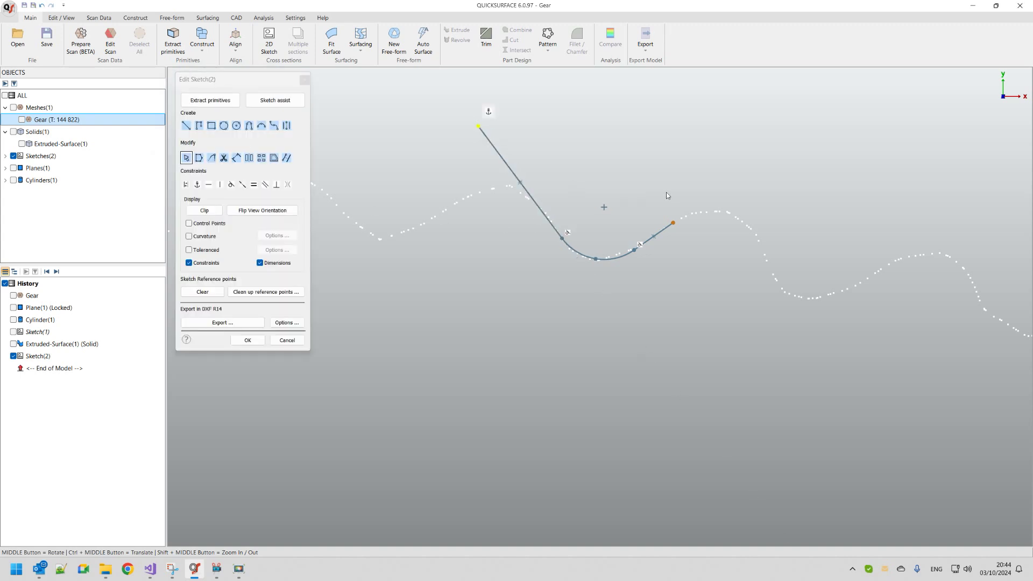
mouse_move(675, 224)
mouse_down()
mouse_move(759, 153)
mouse_move(784, 145)
mouse_up()
click(22, 144)
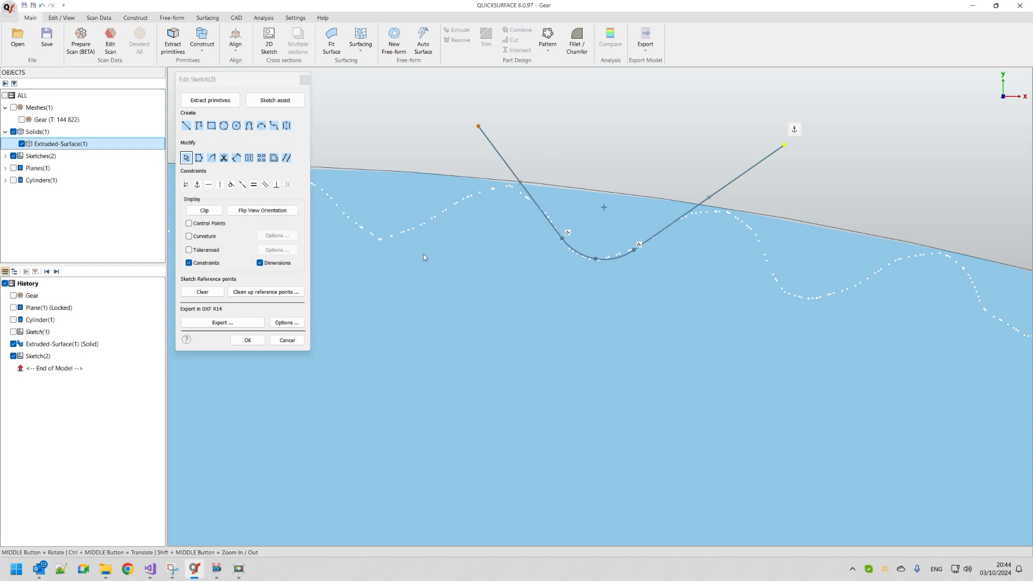
drag(480, 127, 469, 114)
Close the tooth gap profile with a line between the two outer flank endpoints and accept the sketch.
click(186, 126)
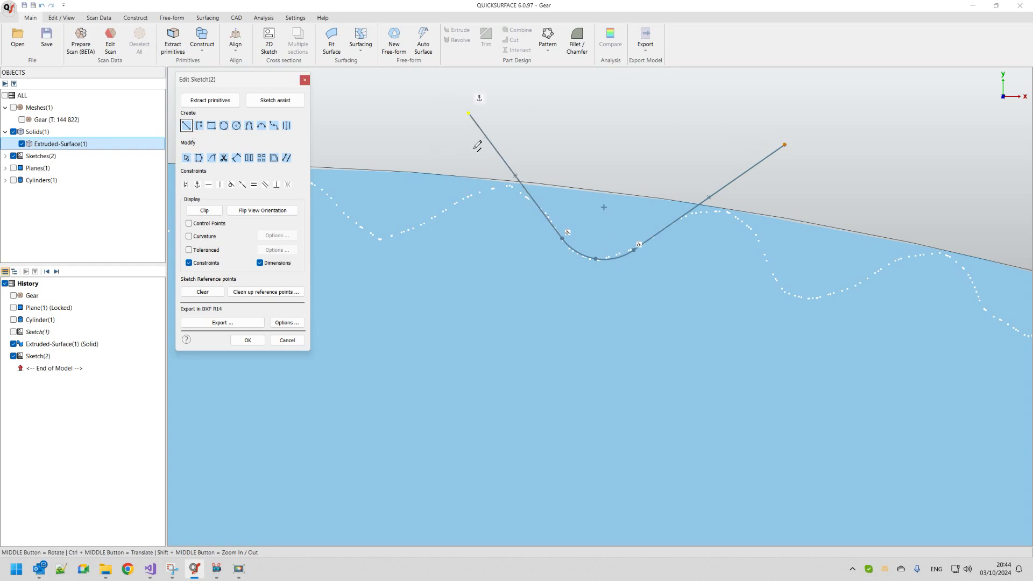
click(470, 114)
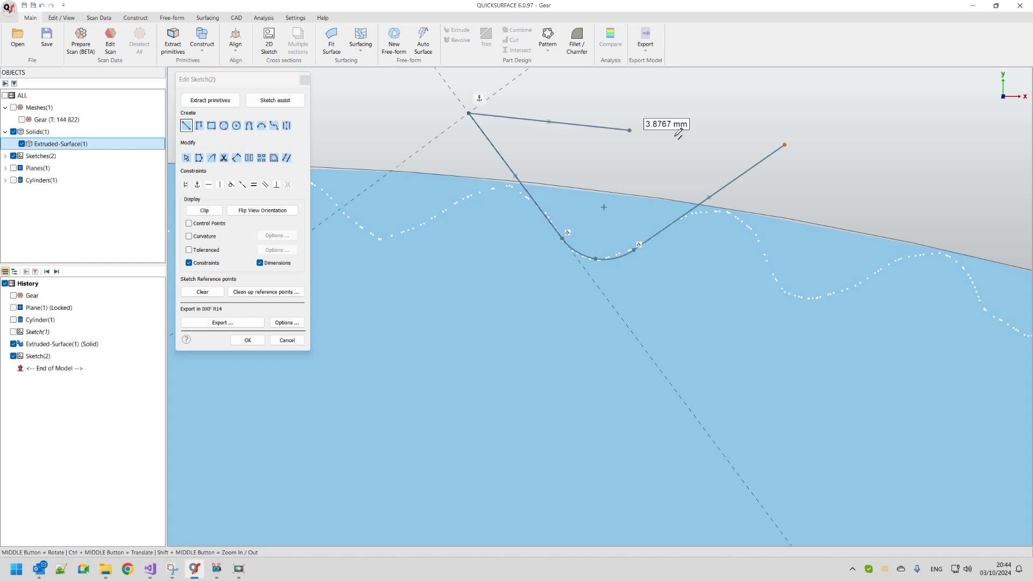
click(784, 145)
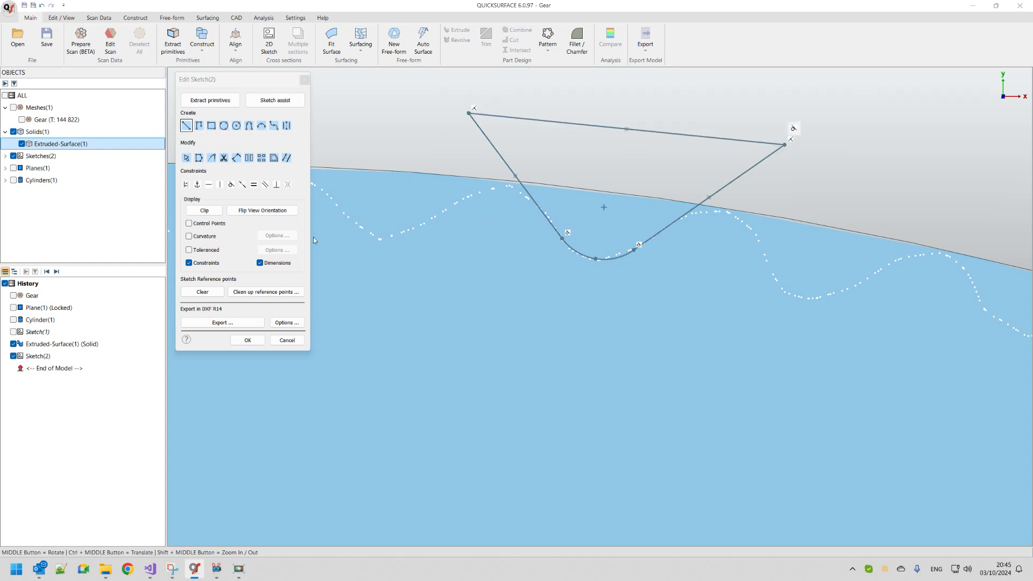
click(255, 341)
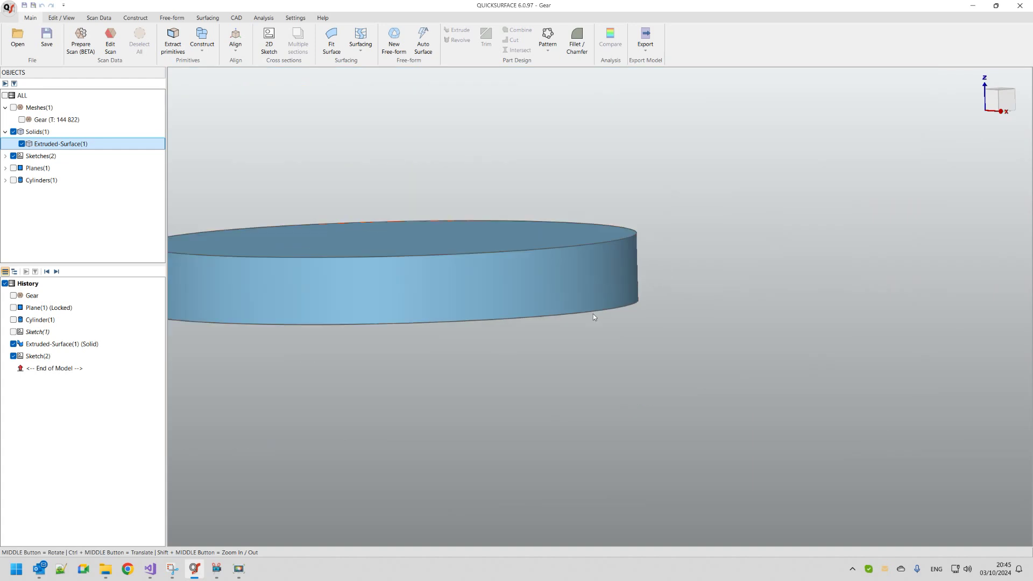
Show the gear mesh instead of the solid and create a second section sketch parallel to OXY at about 20.23 mm offset.
mouse_move(593, 314)
middle_down()
mouse_move(480, 339)
mouse_move(330, 330)
mouse_move(622, 286)
mouse_move(596, 314)
middle_up()
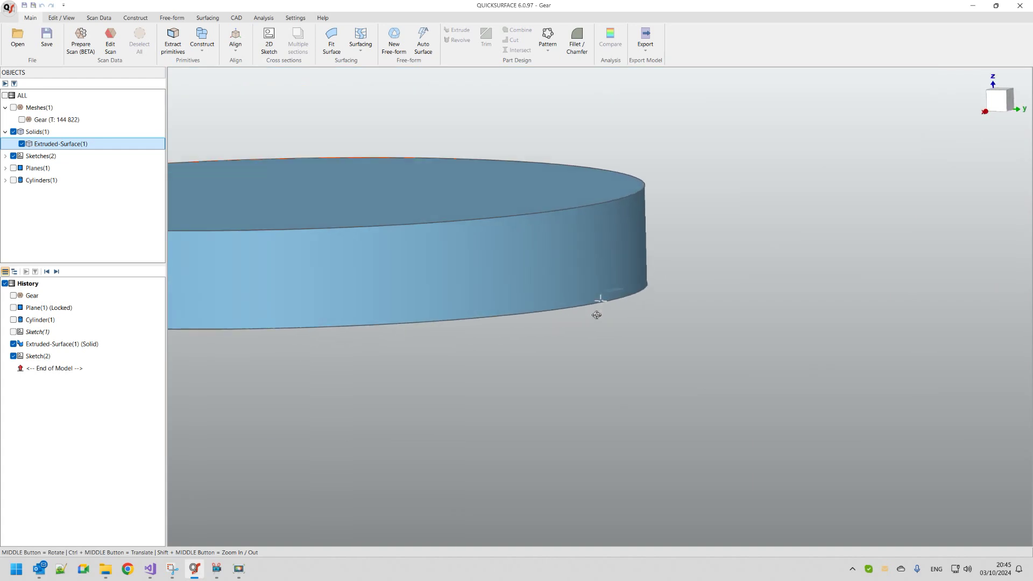
click(14, 131)
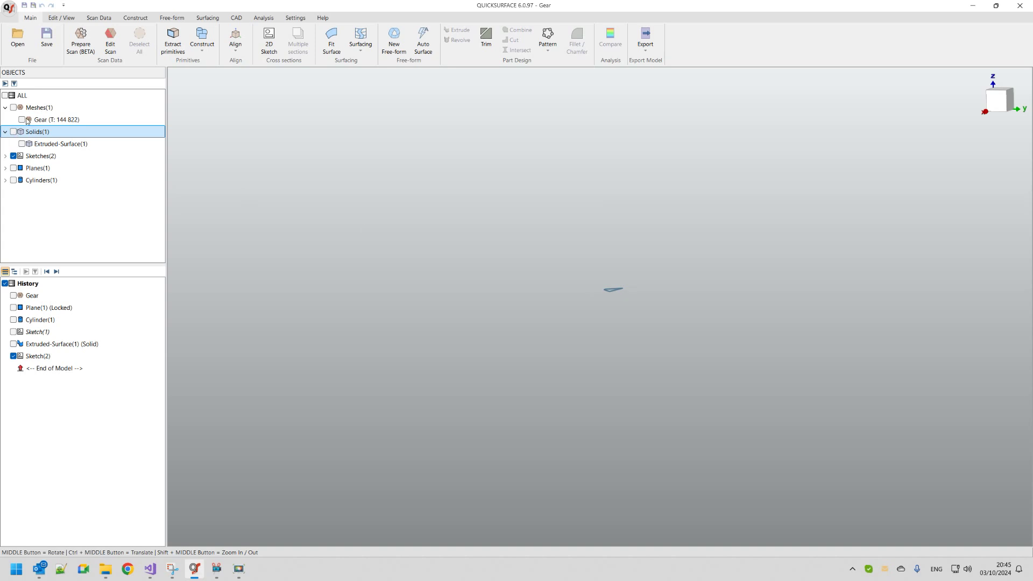
click(22, 119)
middle_drag(532, 305, 672, 299)
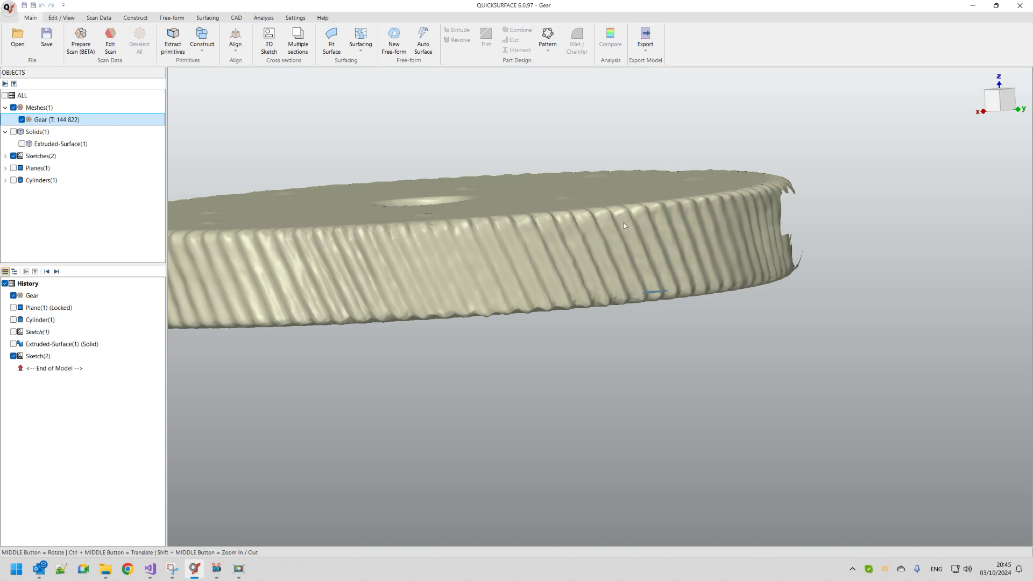
click(274, 47)
drag(640, 282, 637, 237)
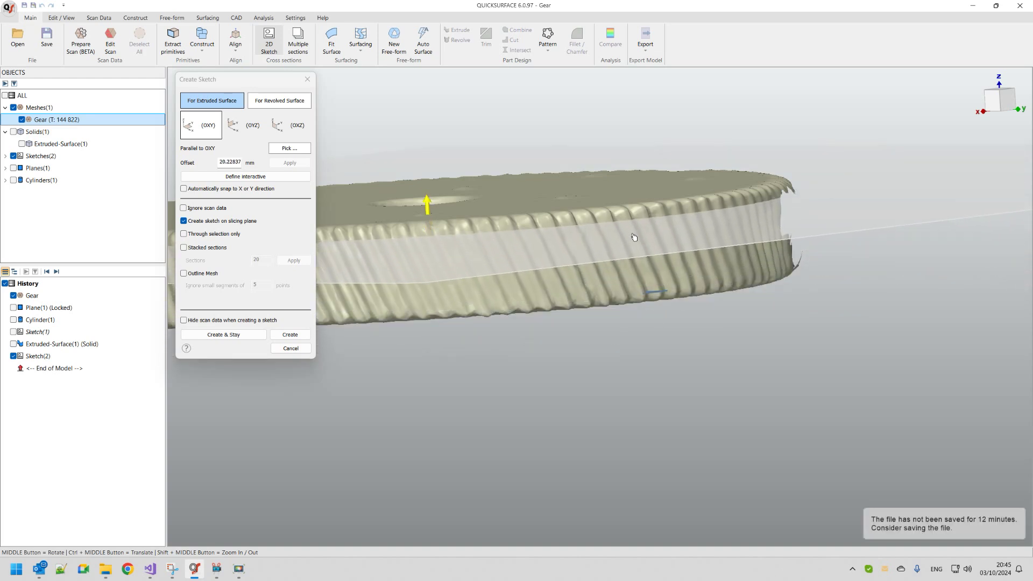
scroll(638, 236, up, 5)
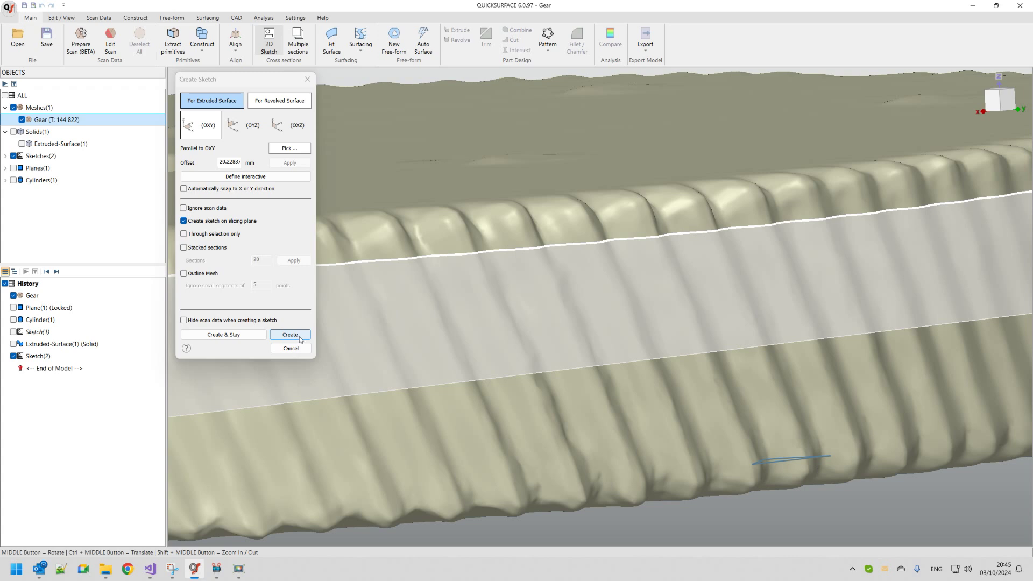
click(297, 334)
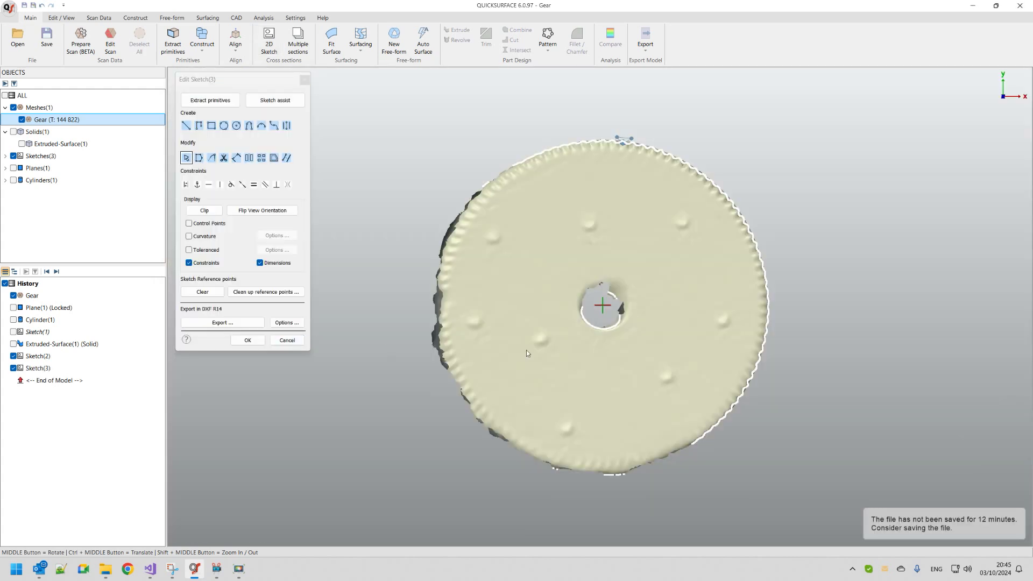
Project the visible tooth gap profile from the first section sketch into the new sketch.
scroll(637, 145, up, 5)
scroll(648, 153, up, 3)
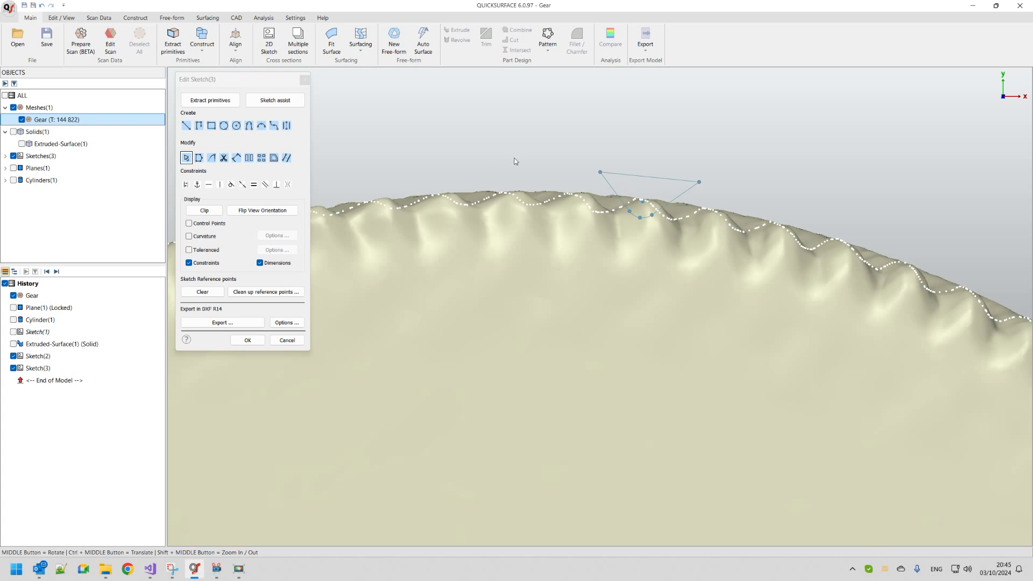
scroll(511, 160, down, 3)
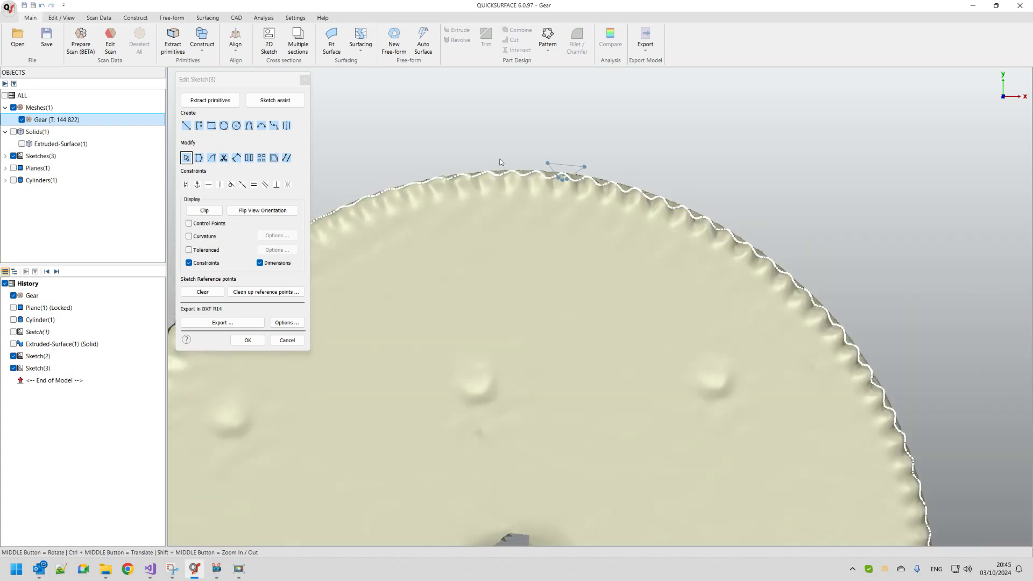
scroll(500, 162, down, 3)
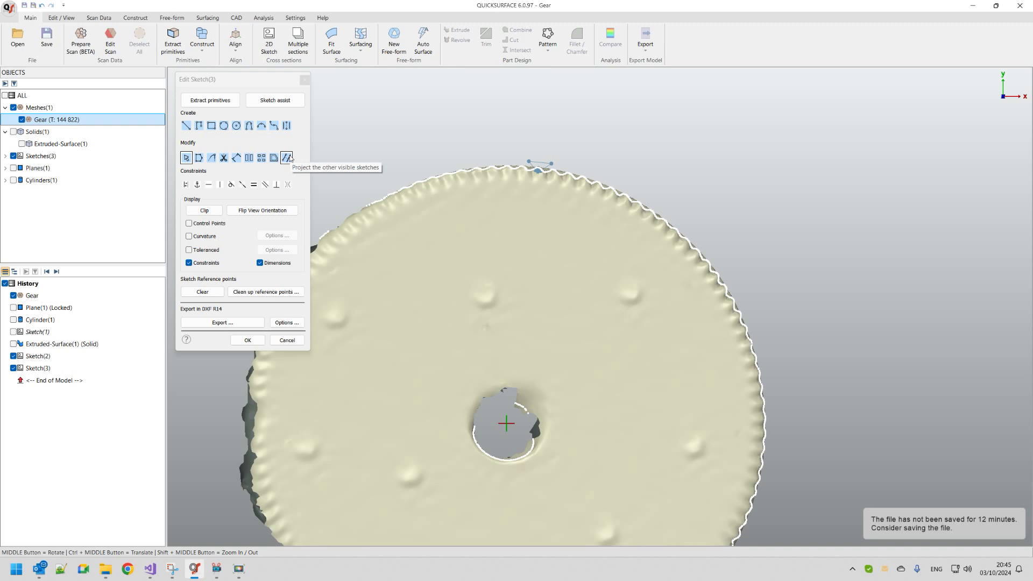
click(290, 157)
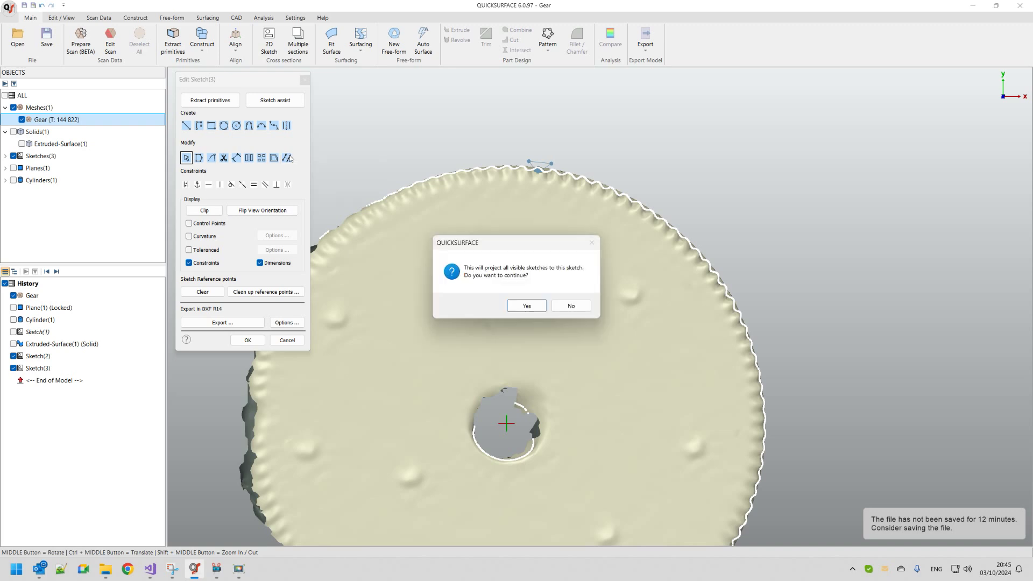
click(526, 305)
scroll(559, 211, up, 5)
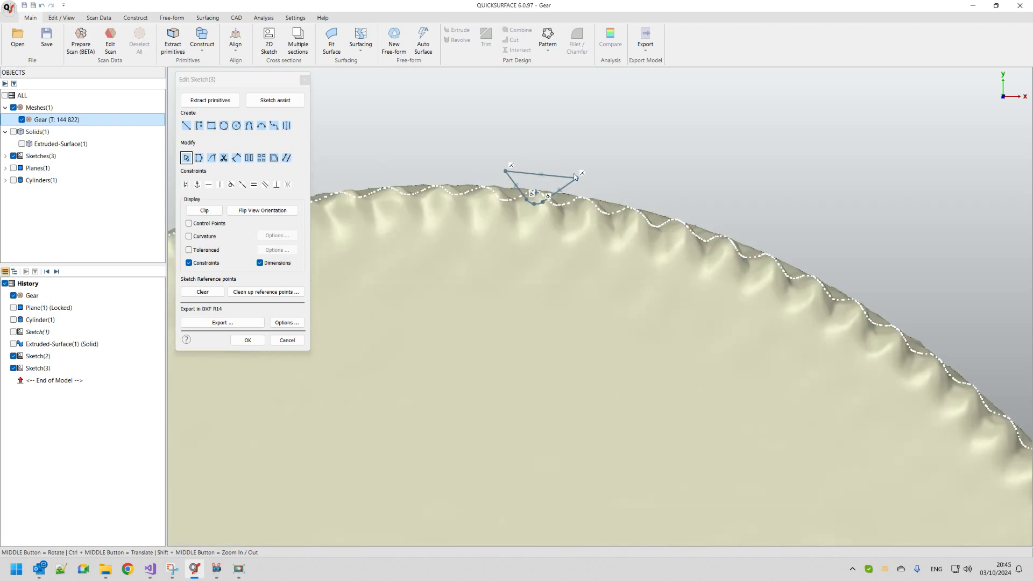
Duplicate the projected tooth gap profile in a circular pattern about the origin with 2 instances and a 5 degree fill angle.
scroll(567, 234, down, 3)
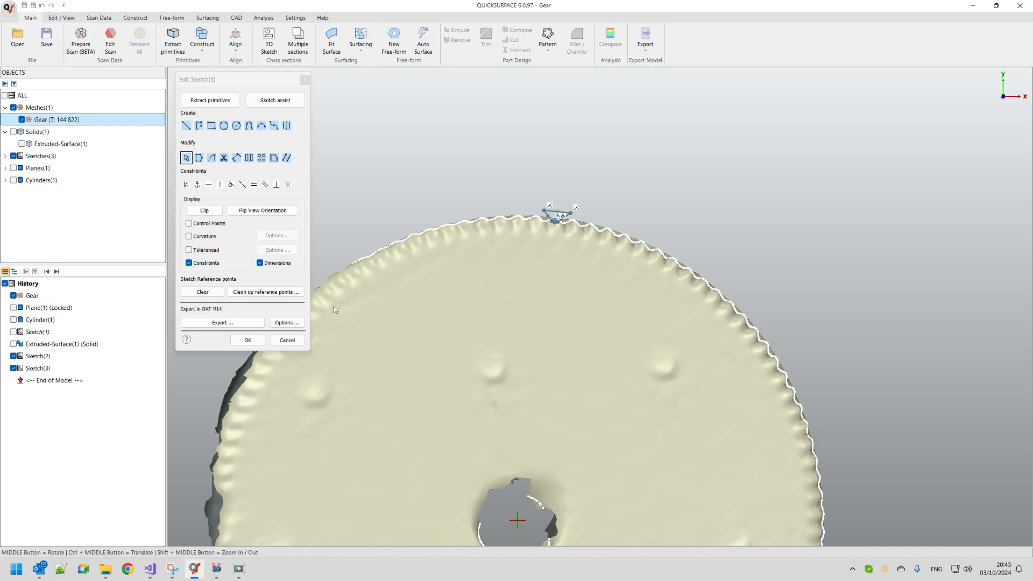
drag(495, 174, 588, 242)
click(261, 158)
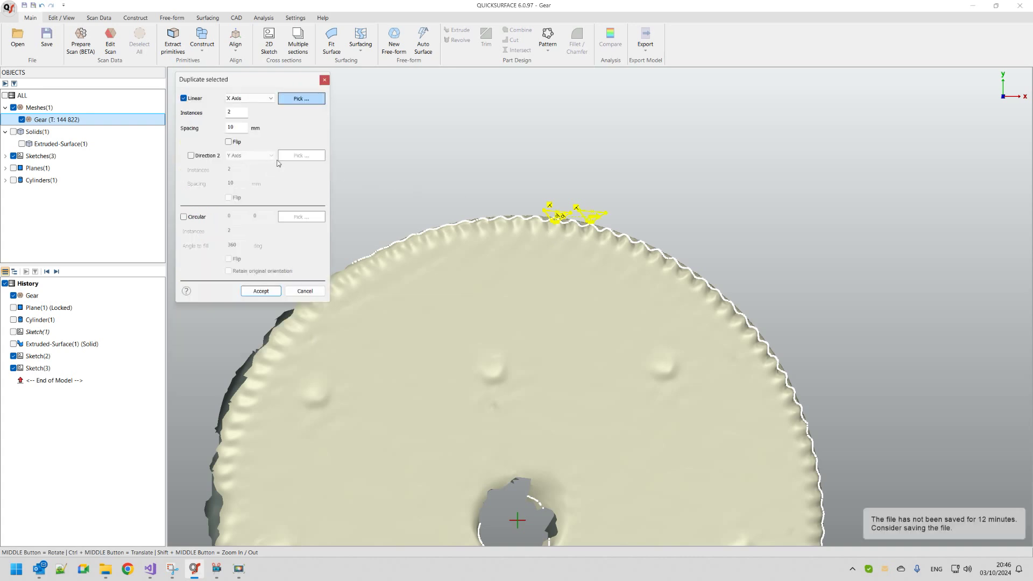
click(183, 216)
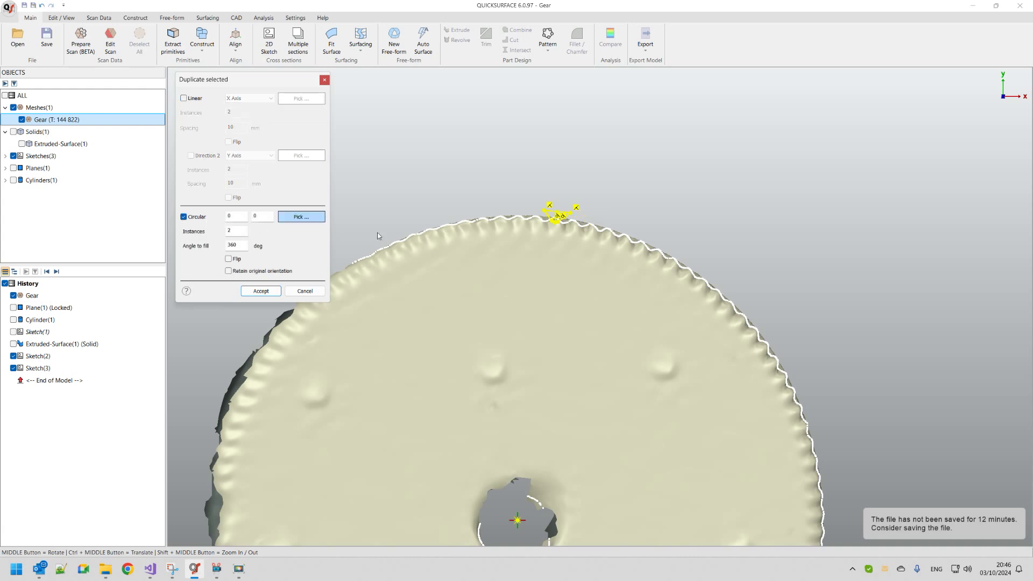
drag(245, 247, 224, 249)
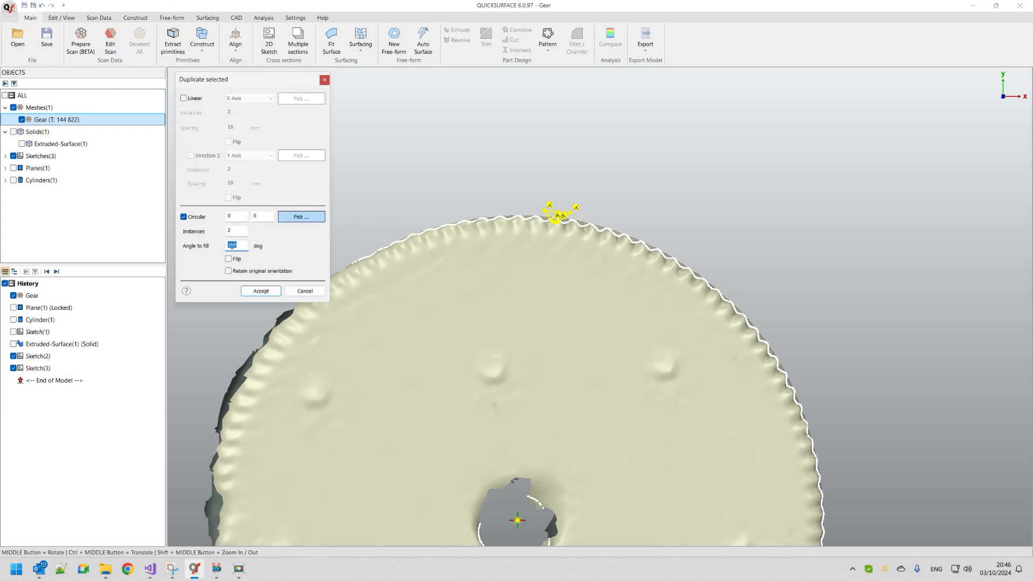
text(5)
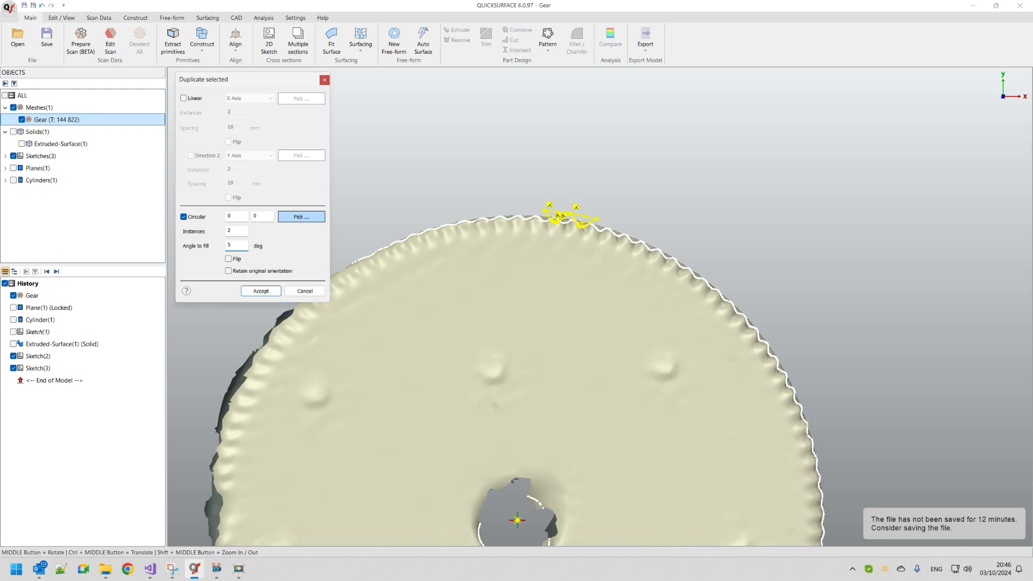
scroll(463, 217, up, 4)
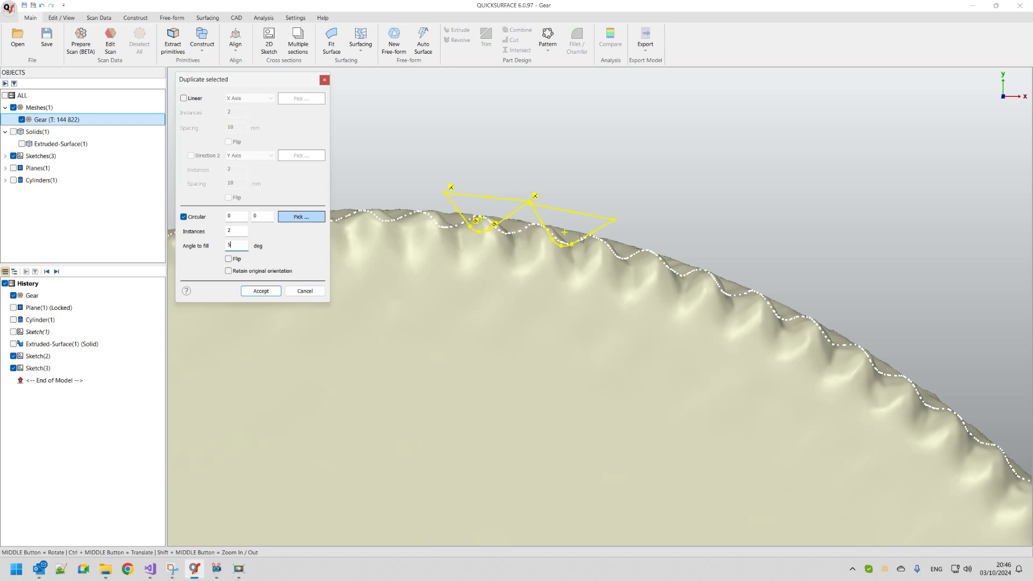
click(263, 292)
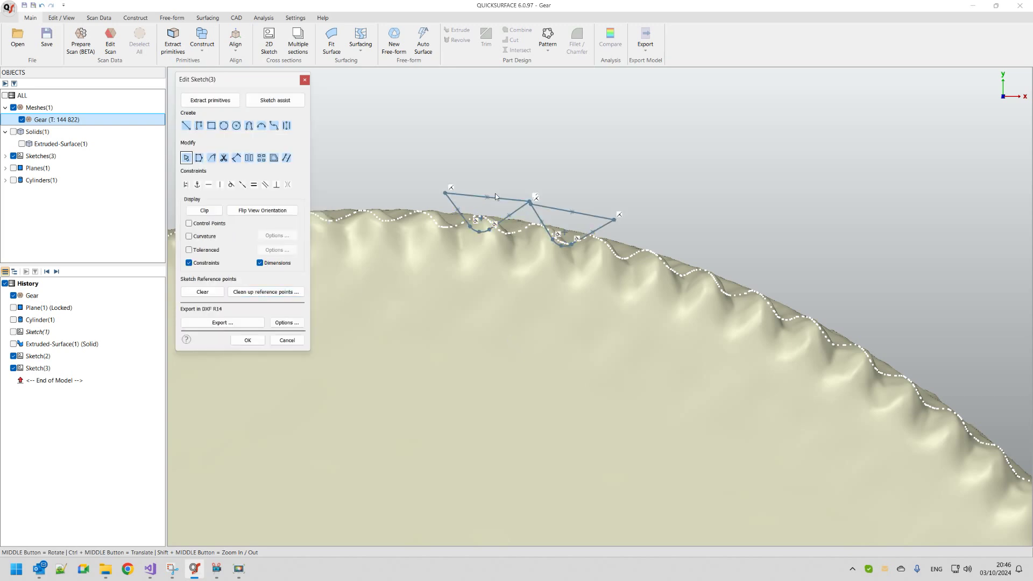
Remove the original profile from the second section sketch, keeping only the rotated copy, and accept the sketch.
drag(419, 165, 512, 250)
click(512, 259)
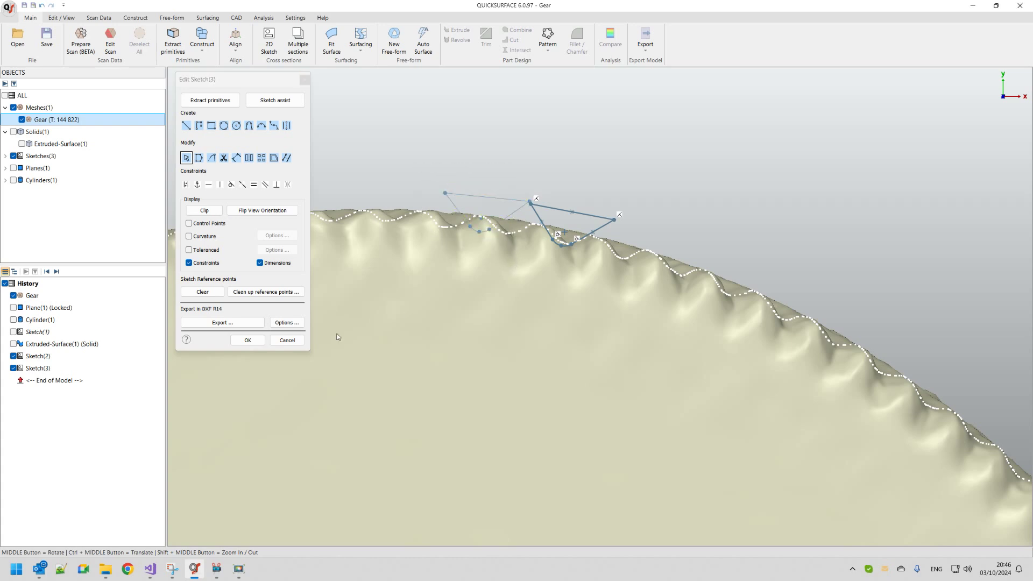
click(247, 340)
Loft a surface between the tooth gap profiles of the two section sketches.
mouse_move(665, 345)
middle_down()
mouse_move(547, 271)
mouse_move(512, 196)
middle_up()
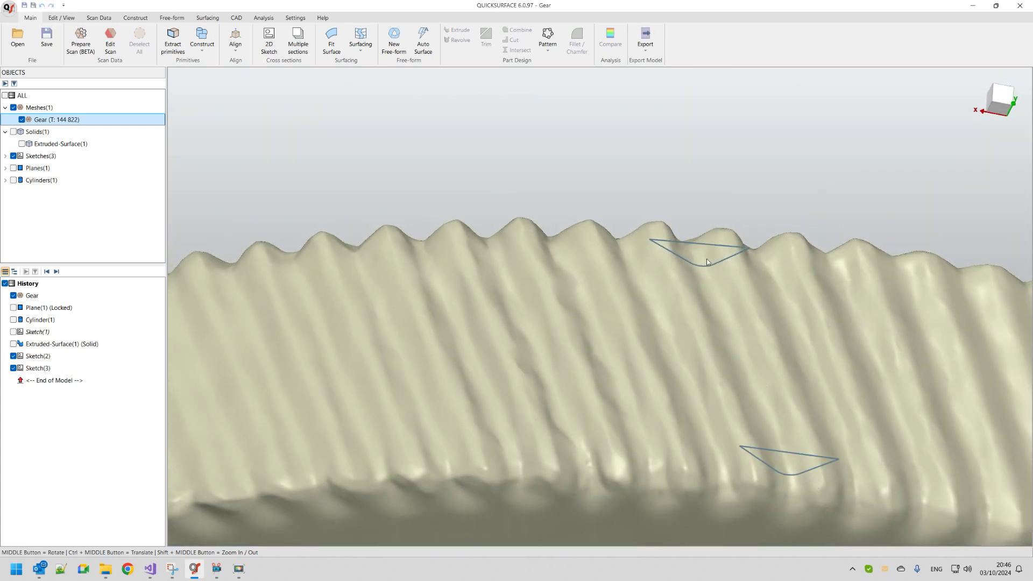
mouse_move(619, 333)
middle_down()
mouse_move(553, 212)
mouse_move(548, 111)
mouse_move(680, 159)
mouse_move(606, 231)
mouse_move(484, 189)
mouse_move(430, 349)
middle_up()
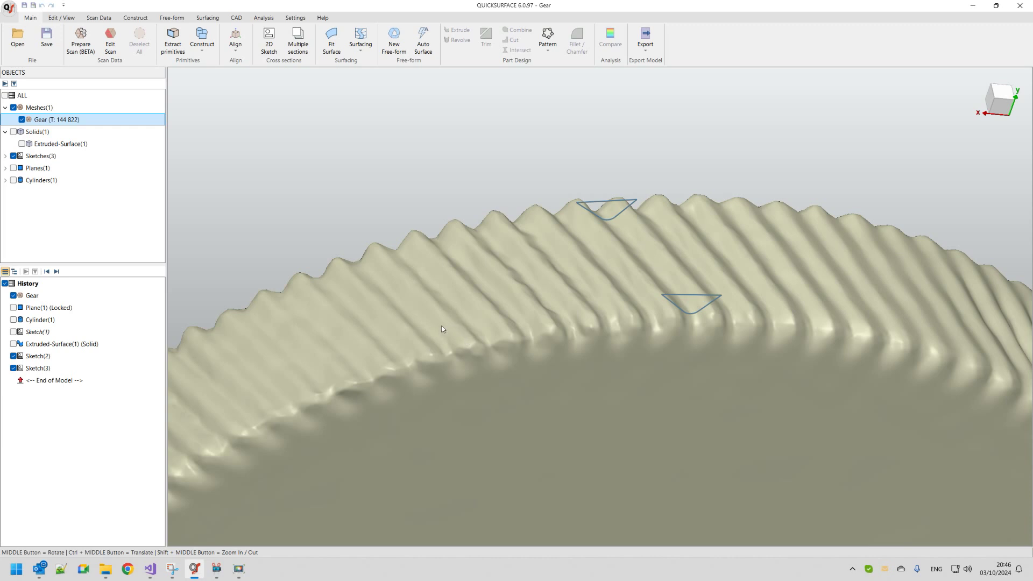
click(355, 54)
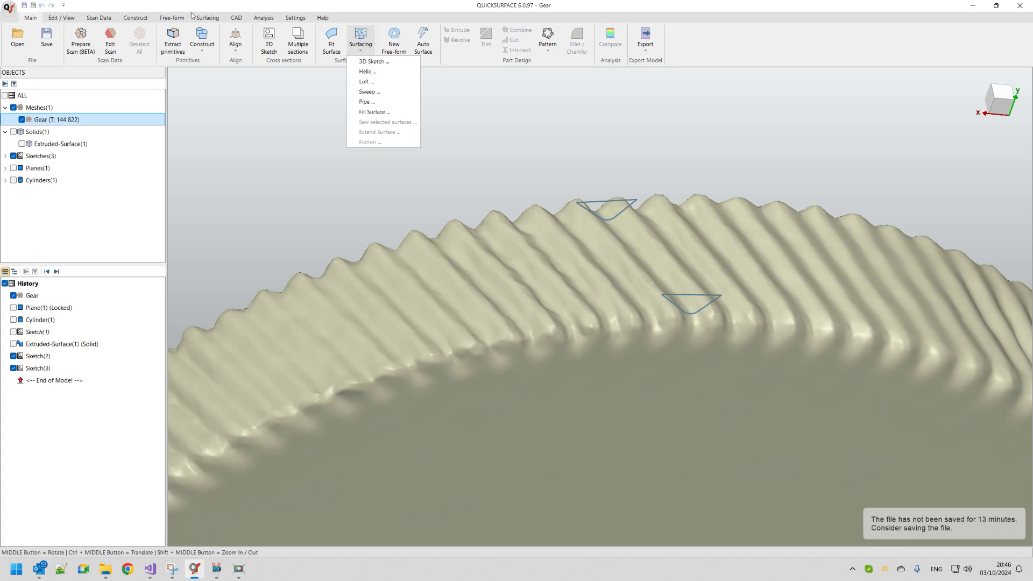
click(368, 83)
middle_drag(399, 201, 627, 393)
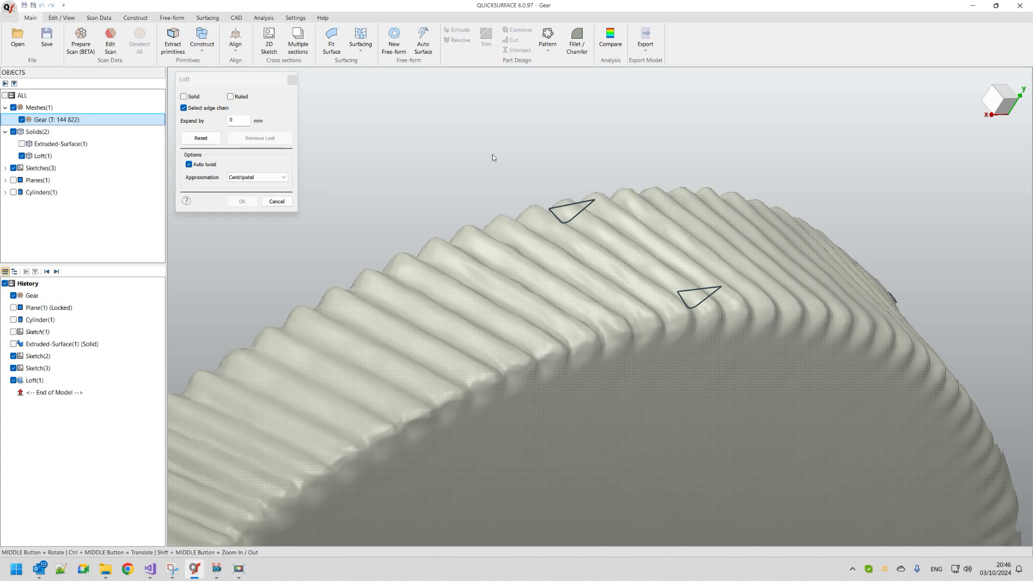
click(564, 209)
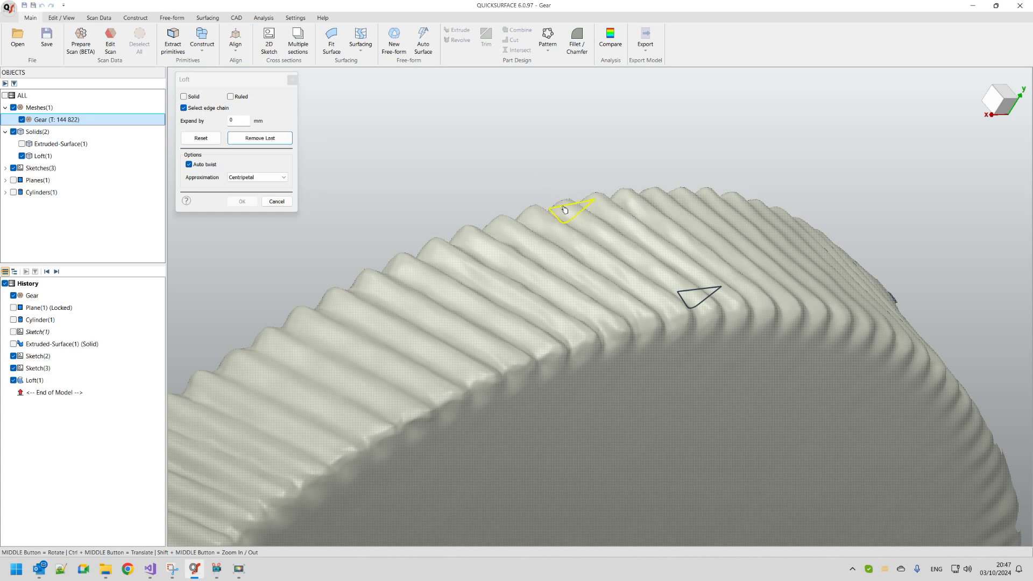
click(695, 293)
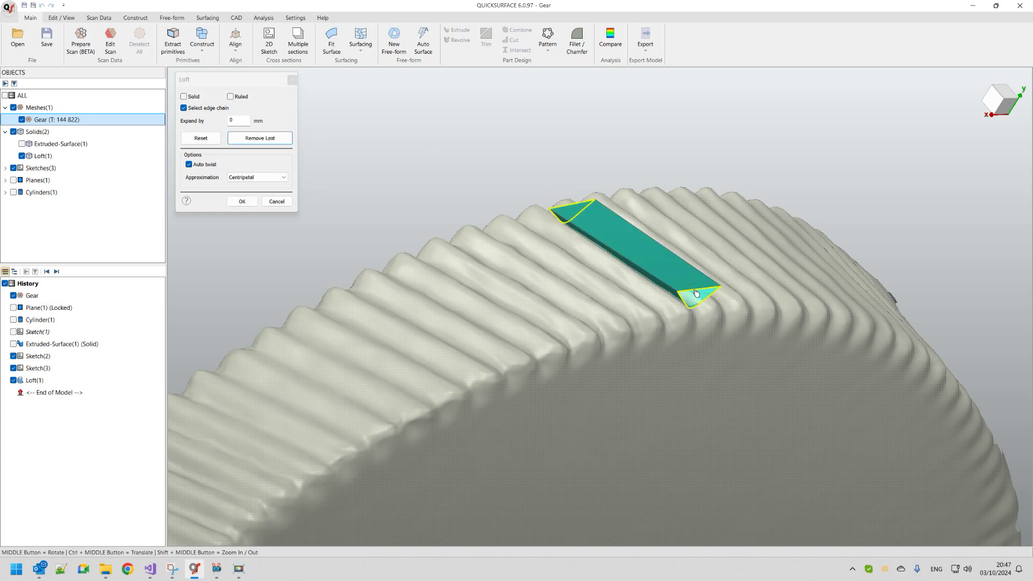
Expand the loft by 5 mm, show the extruded blank to check that it passes both faces, and accept the loft.
middle_drag(696, 293, 477, 367)
scroll(478, 367, up, 4)
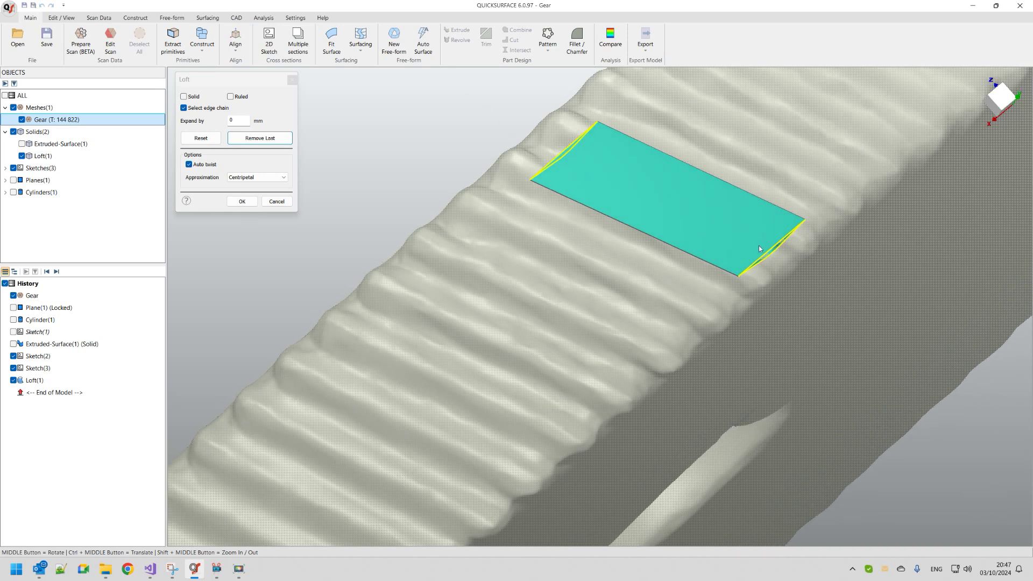
click(207, 123)
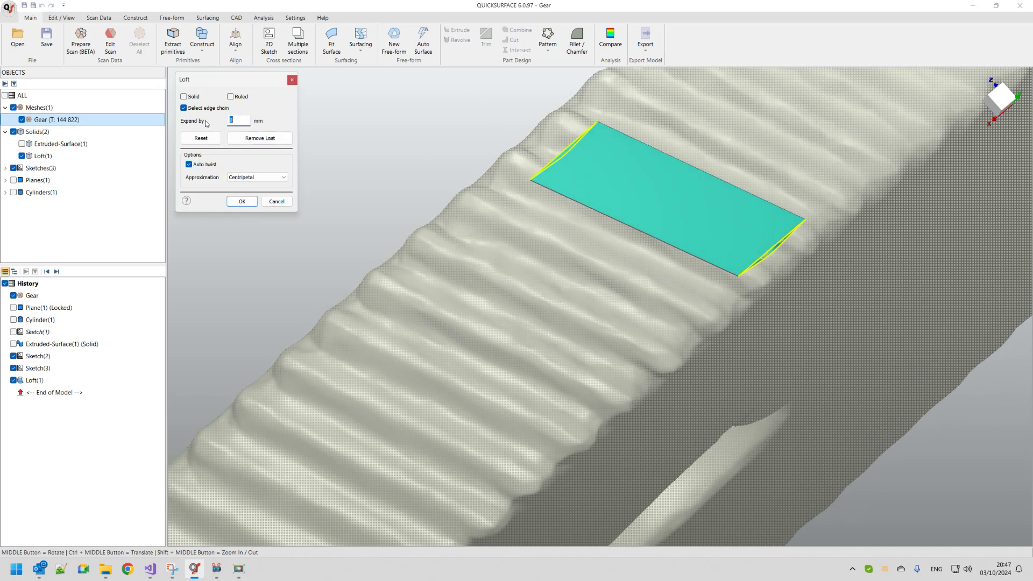
text(5)
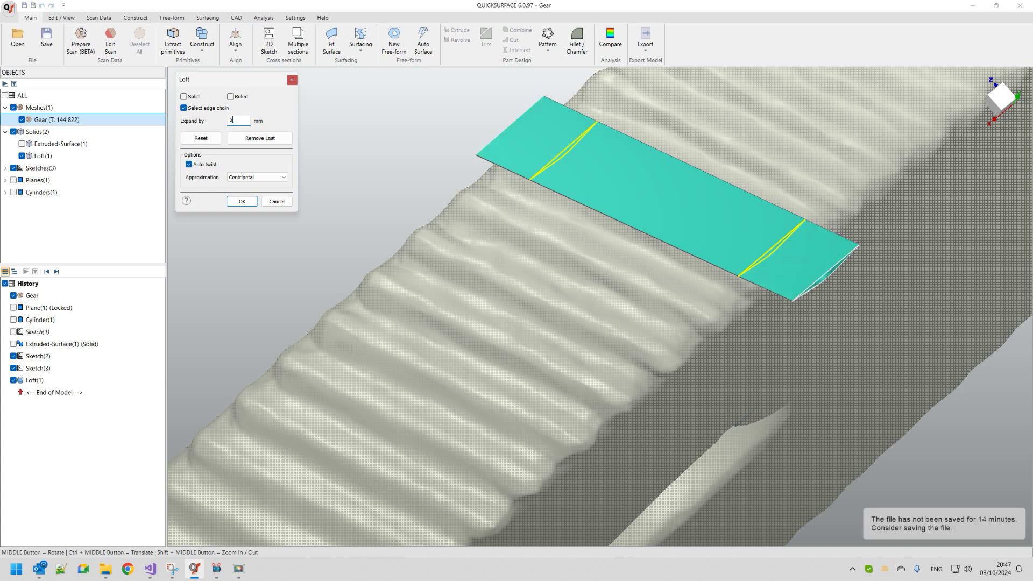
middle_drag(576, 230, 703, 184)
click(22, 143)
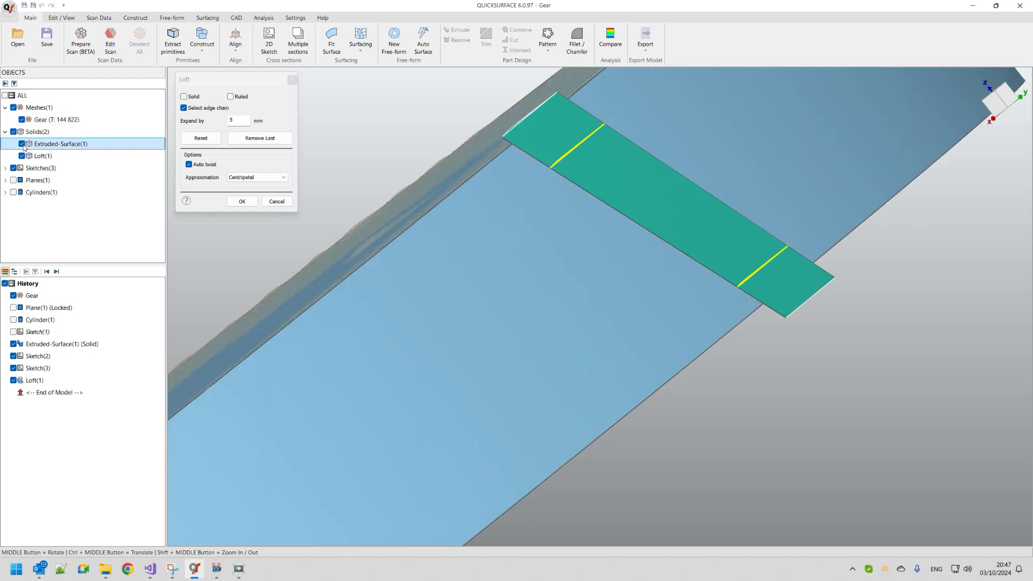
middle_drag(480, 193, 456, 116)
middle_drag(533, 265, 562, 283)
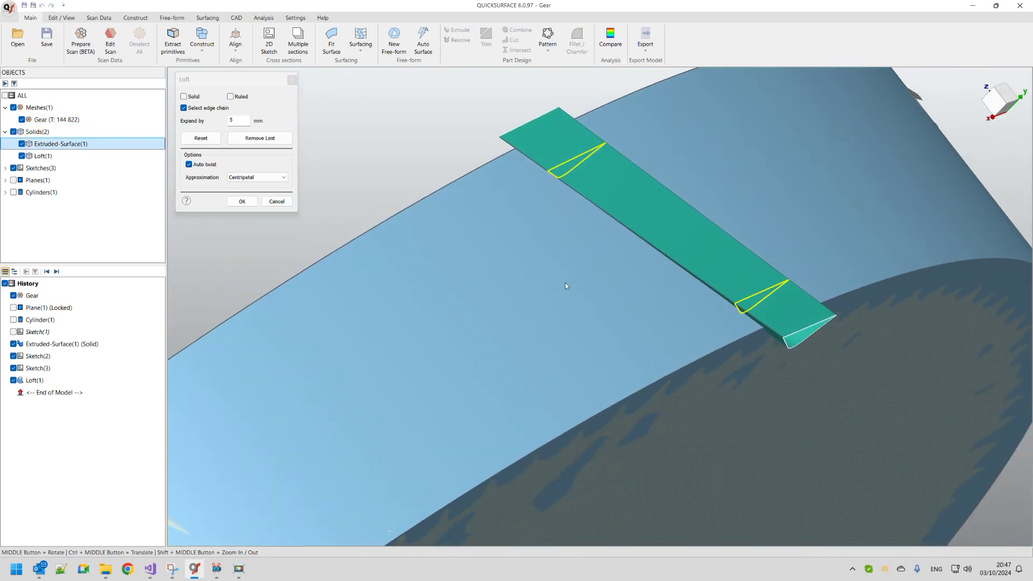
click(242, 202)
Hide the extruded blank and close one open end of the loft with a fill surface in contact with all four boundary edges.
middle_drag(460, 278, 571, 330)
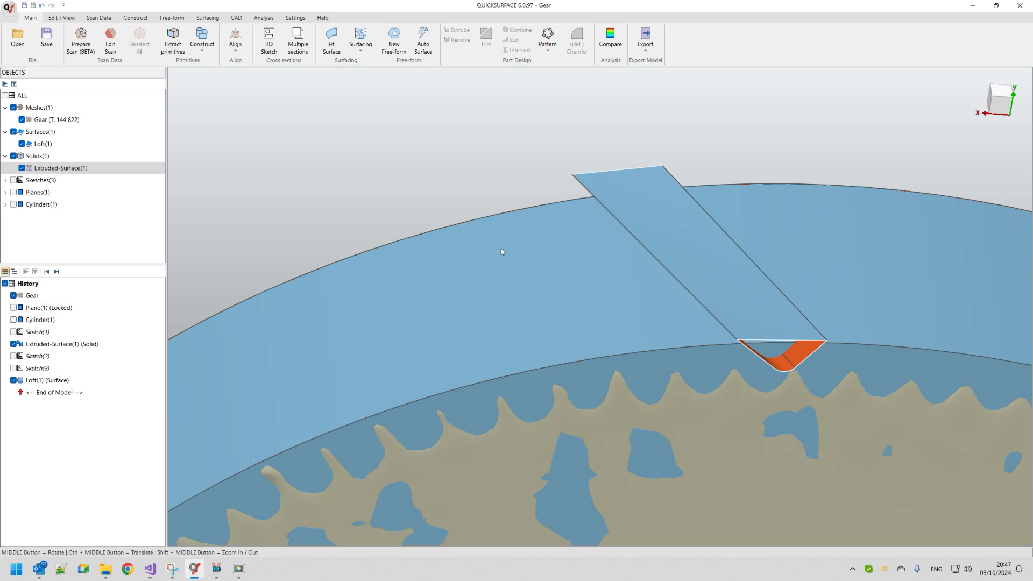
middle_drag(647, 285, 559, 159)
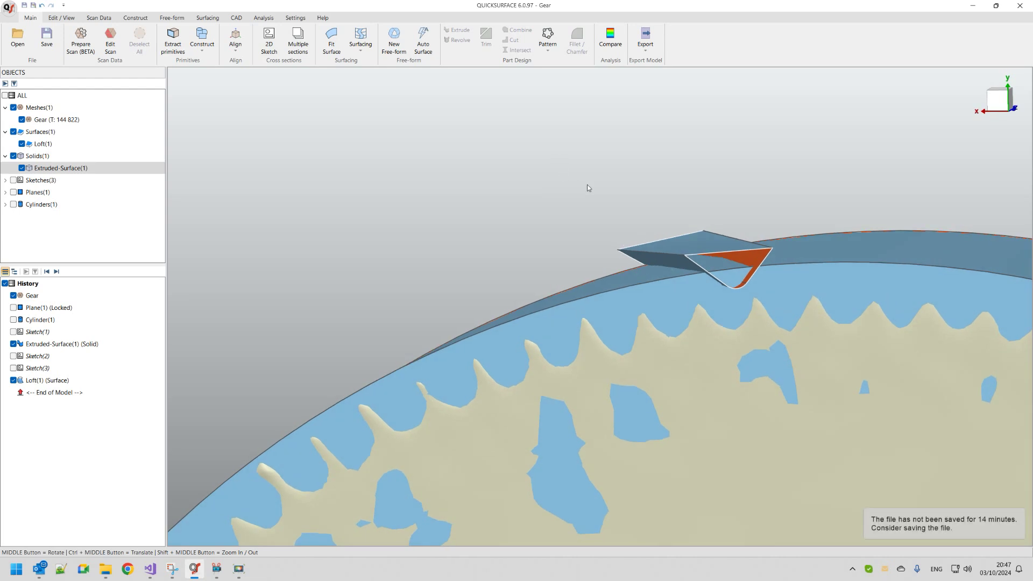
scroll(702, 293, up, 2)
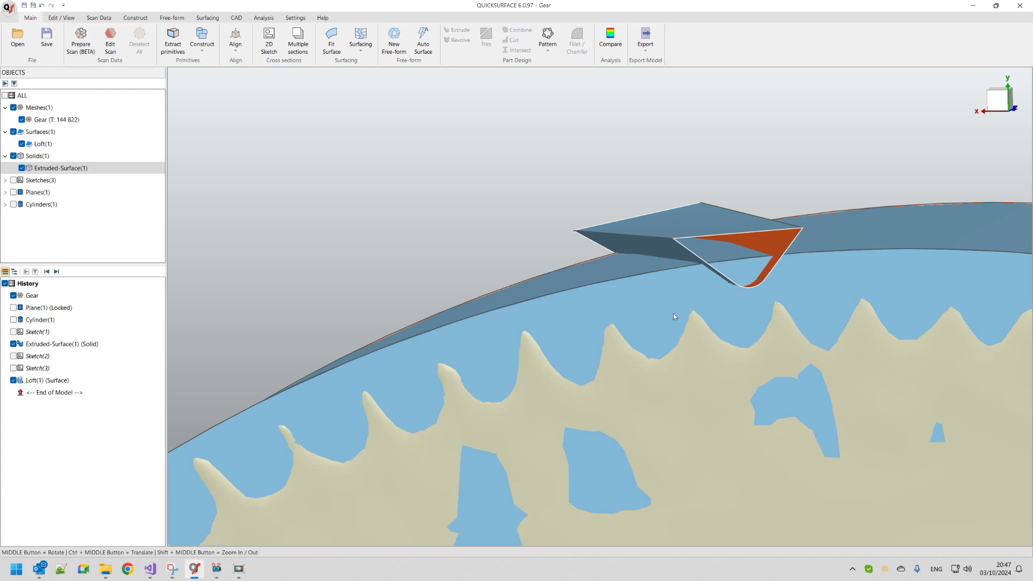
middle_drag(742, 255, 656, 243)
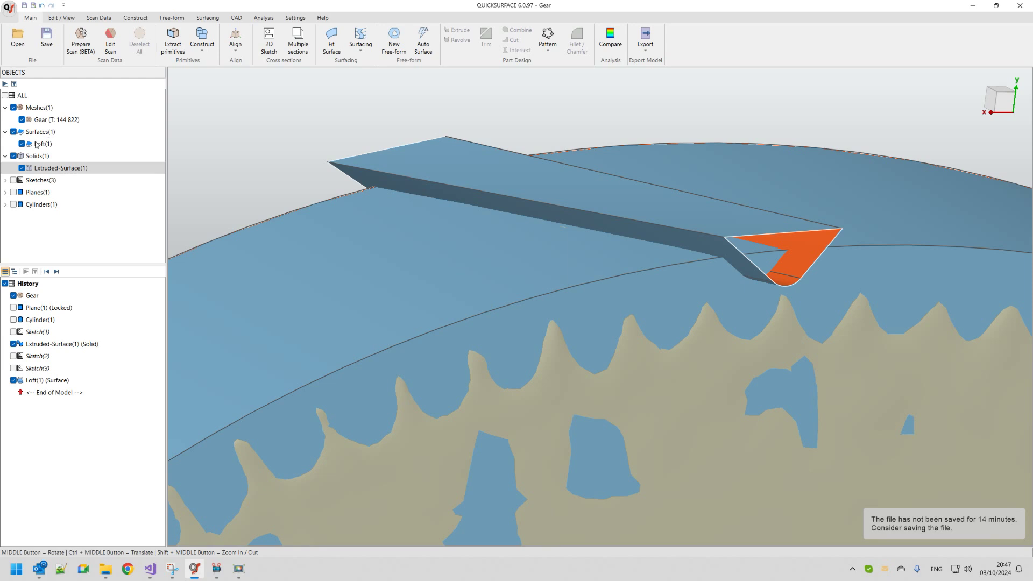
click(14, 156)
middle_drag(213, 226, 422, 266)
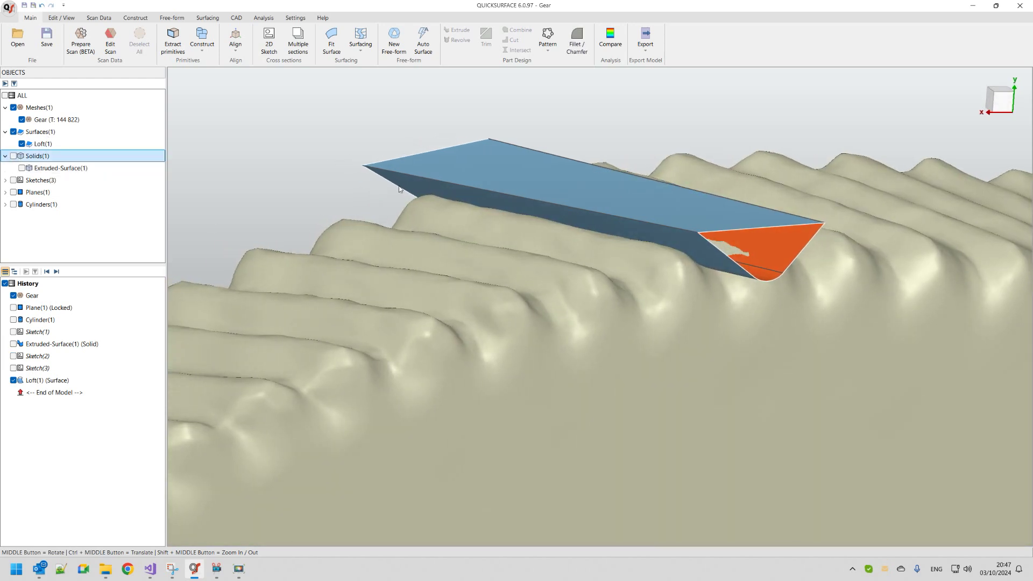
click(361, 44)
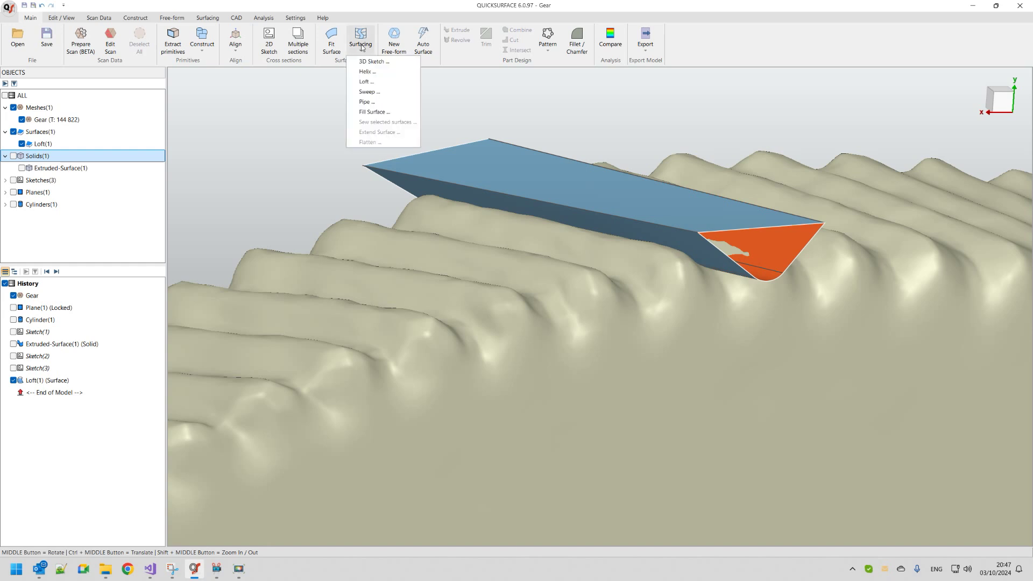
click(371, 113)
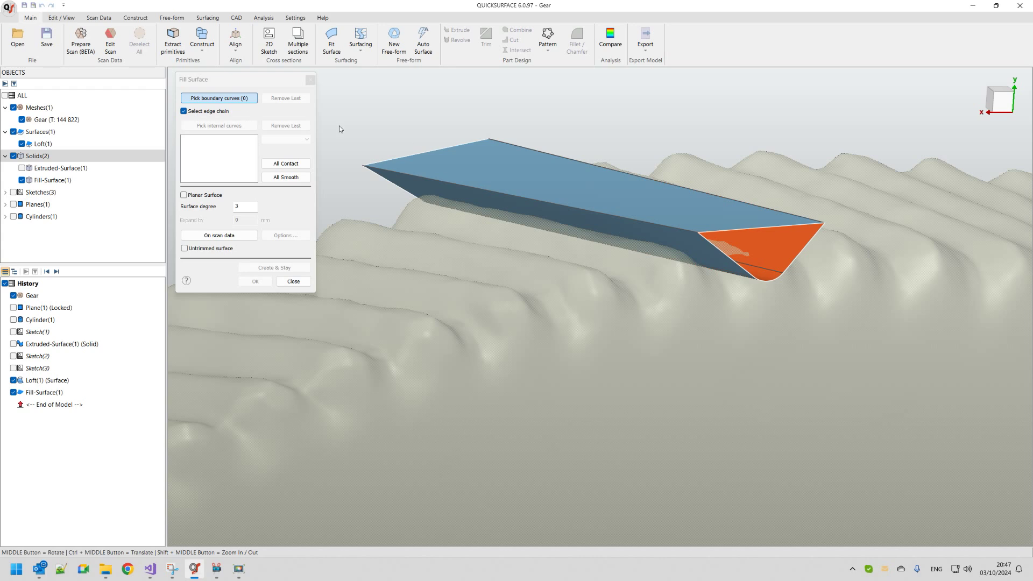
click(761, 231)
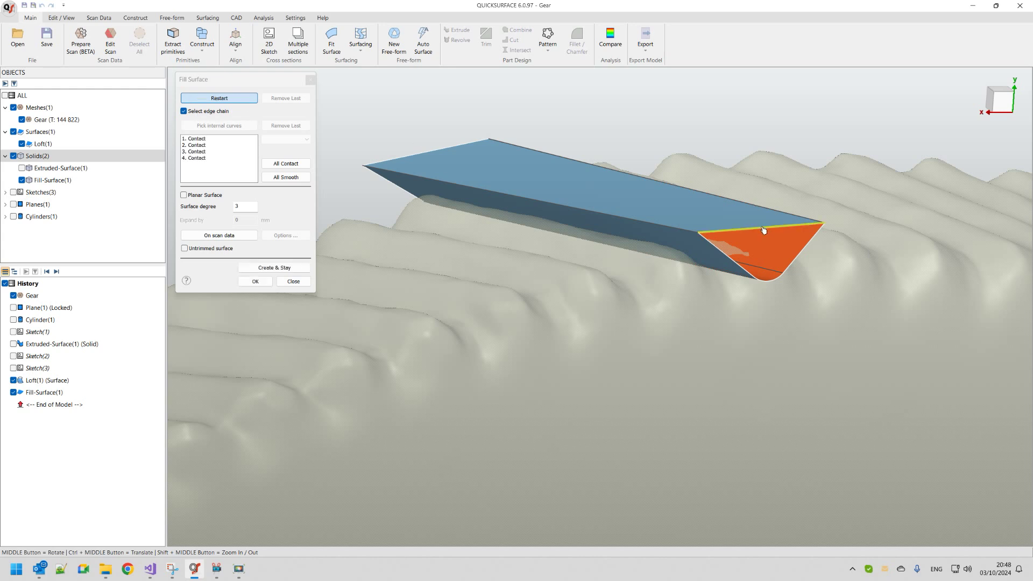
middle_drag(770, 253, 778, 241)
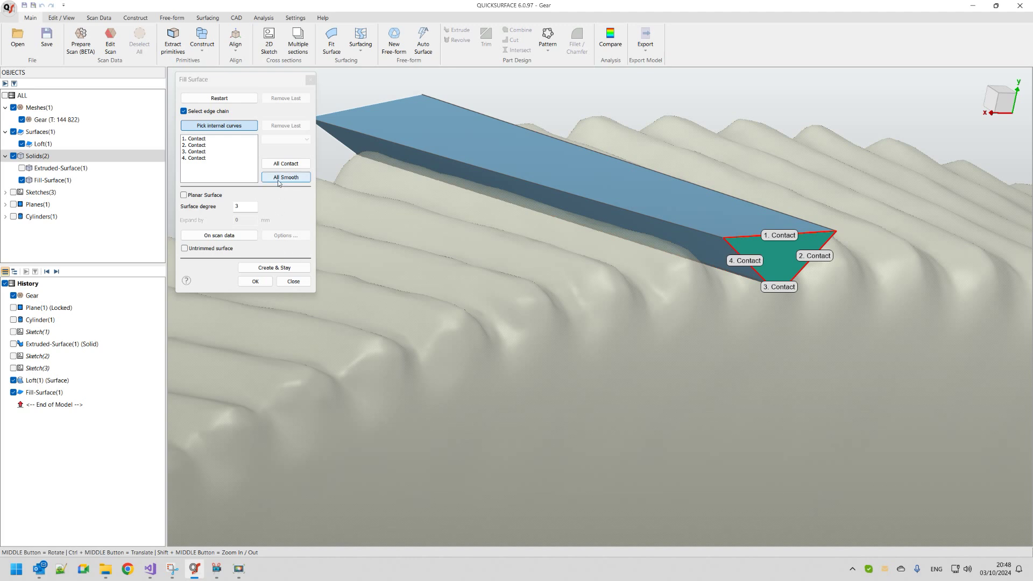
click(277, 267)
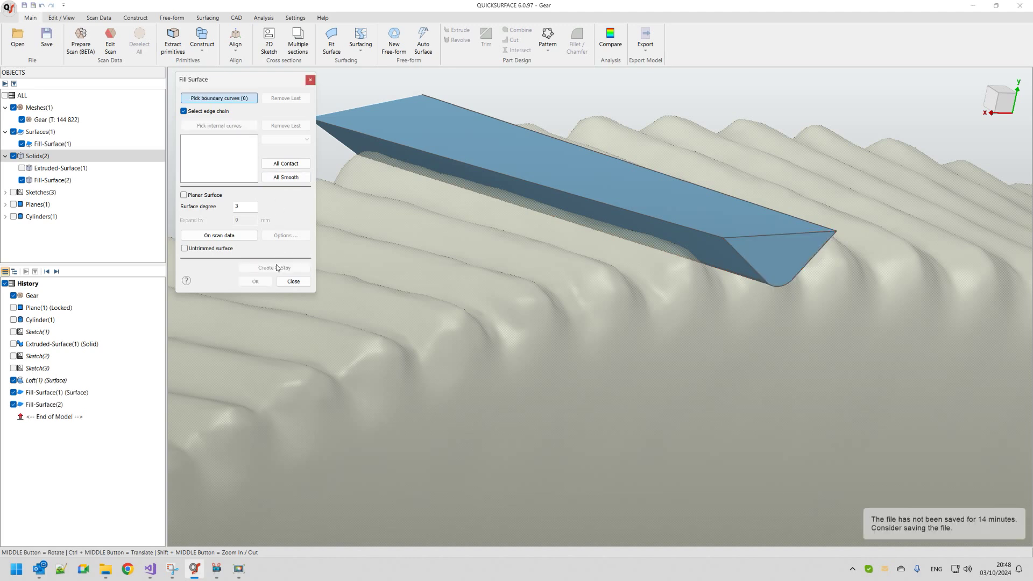
Close the opposite open end of the loft with a second contact fill surface and finish the Fill Surface command.
middle_drag(560, 279, 664, 313)
click(659, 242)
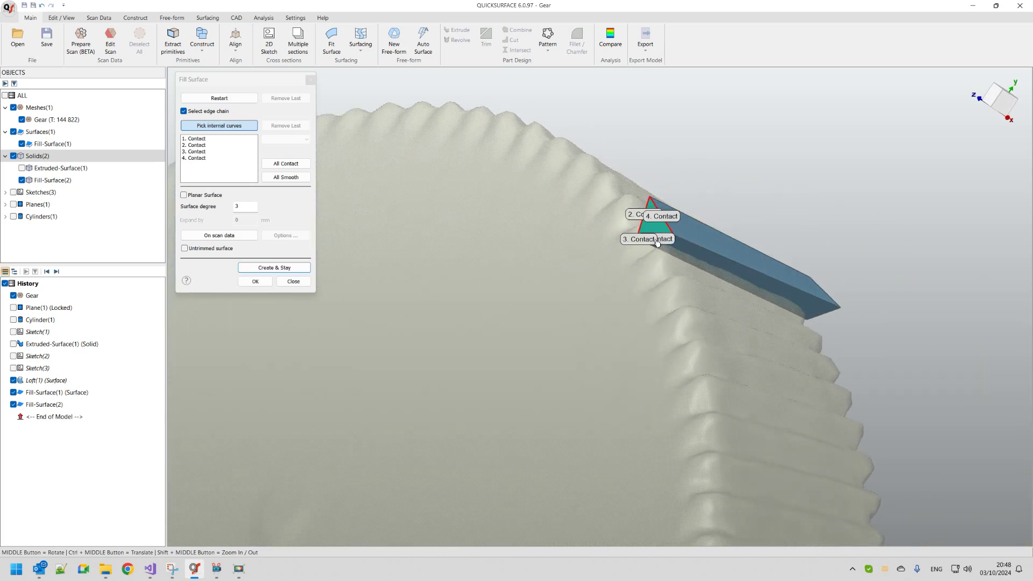
click(254, 282)
middle_drag(652, 300, 434, 238)
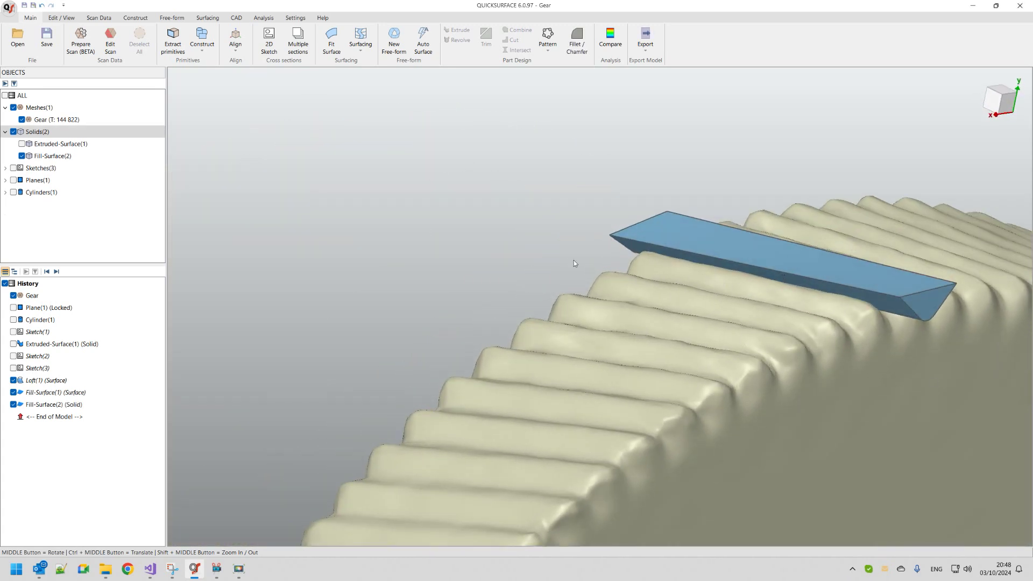
Show the extruded blank to compare it with the closed tooth gap solid, and hide it again.
click(24, 145)
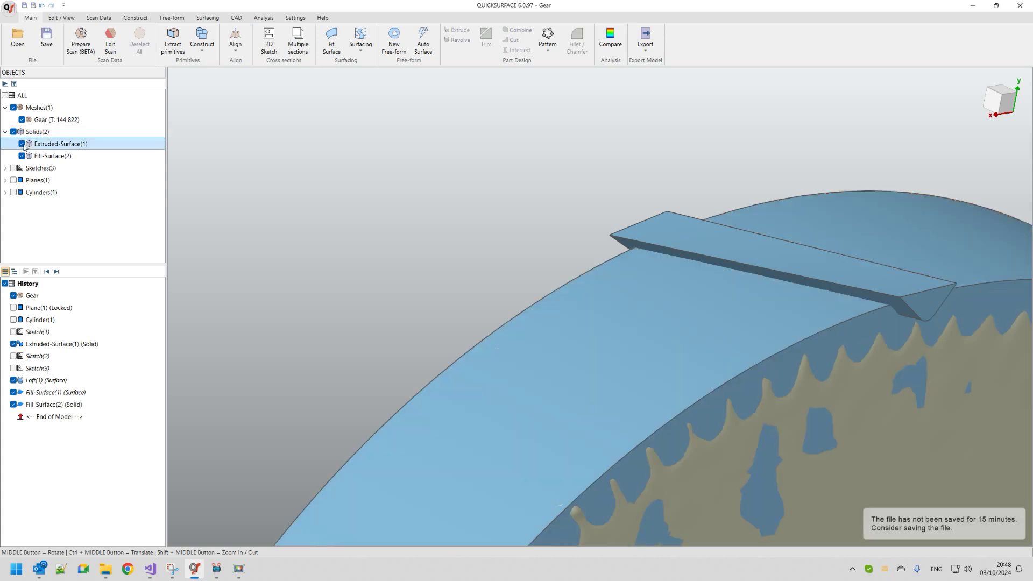
middle_drag(429, 223, 821, 313)
scroll(570, 223, down, 5)
middle_drag(570, 223, 558, 362)
scroll(560, 305, up, 2)
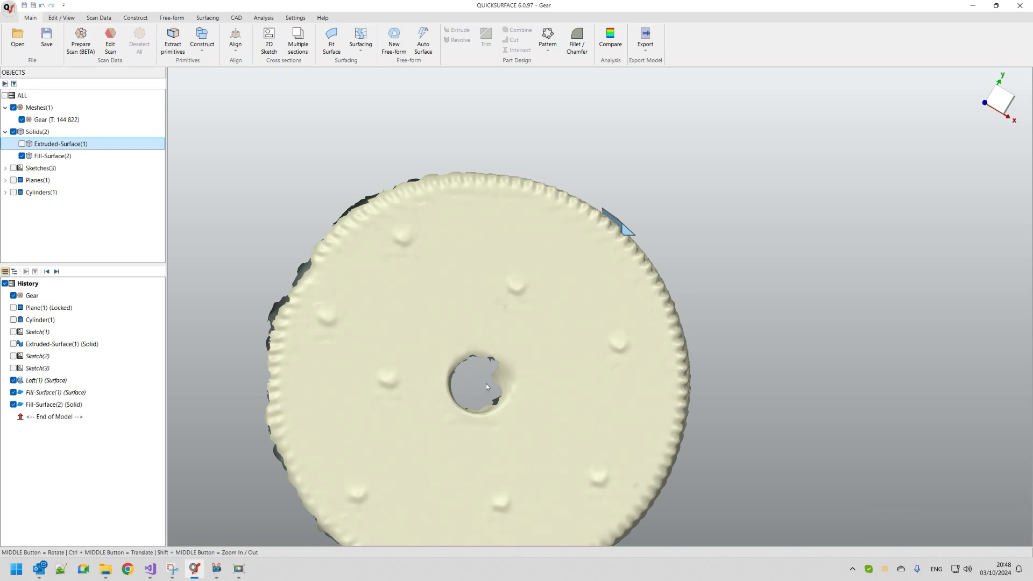
Preview a circular pattern of the closed tooth gap solid around the Z axis with 106 instances over 360 degrees.
click(53, 156)
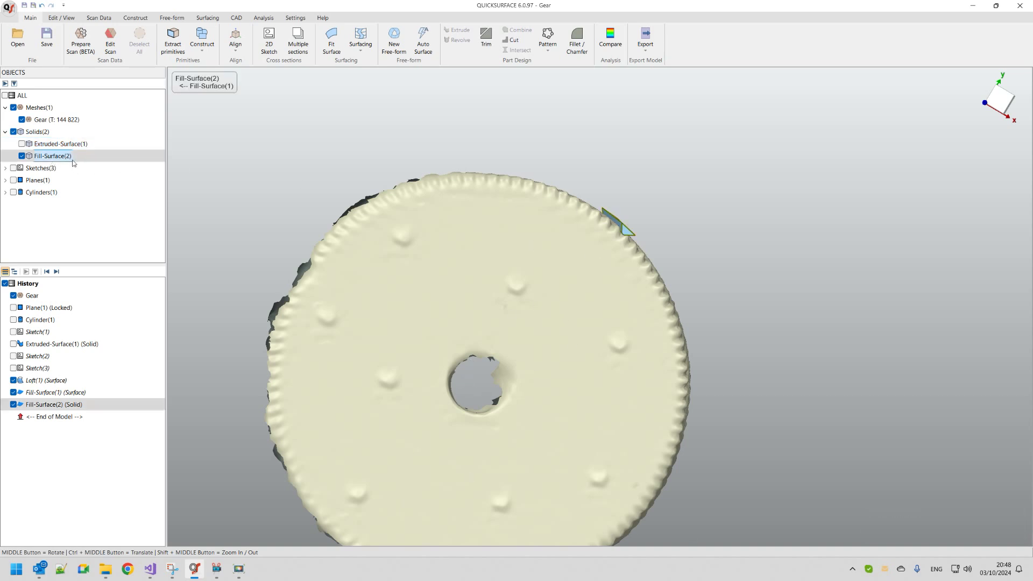
click(552, 53)
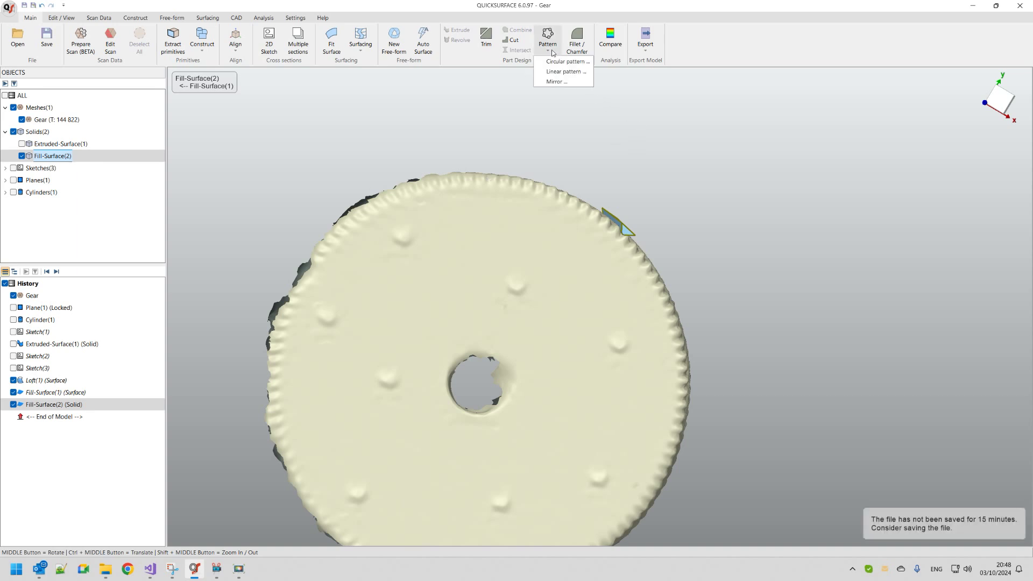
click(552, 63)
scroll(570, 155, down, 3)
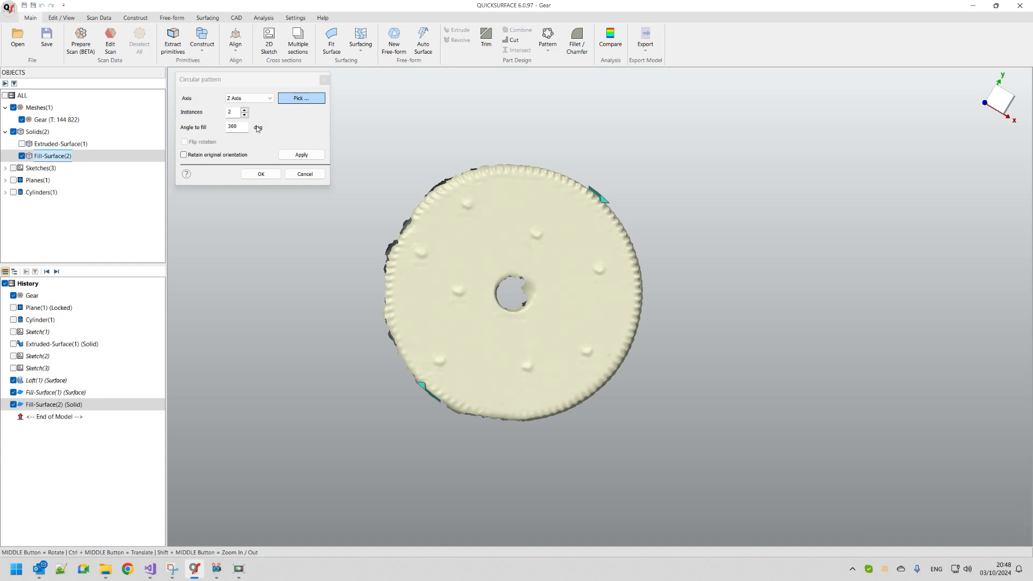
double_click(231, 112)
text(106)
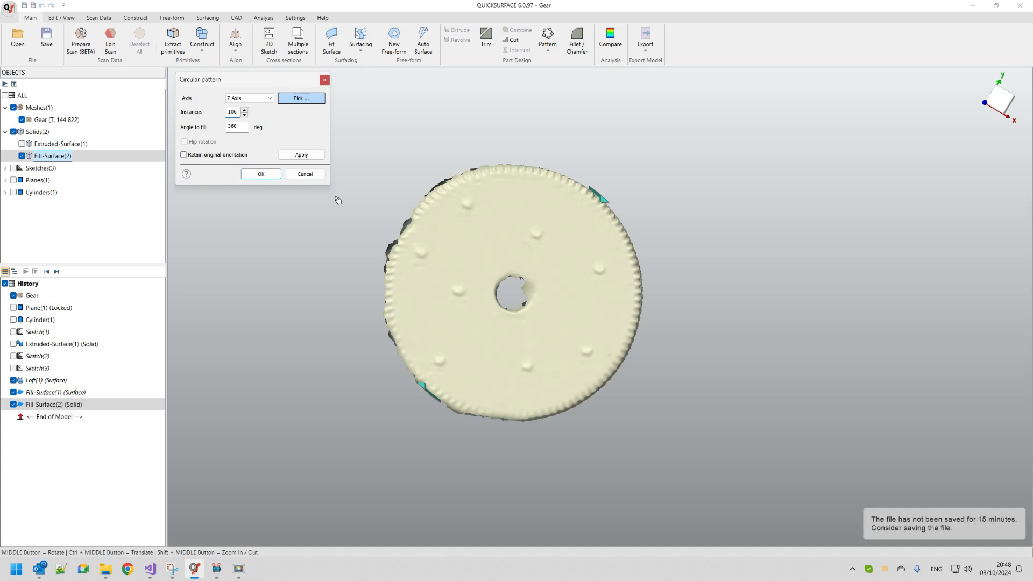
click(301, 155)
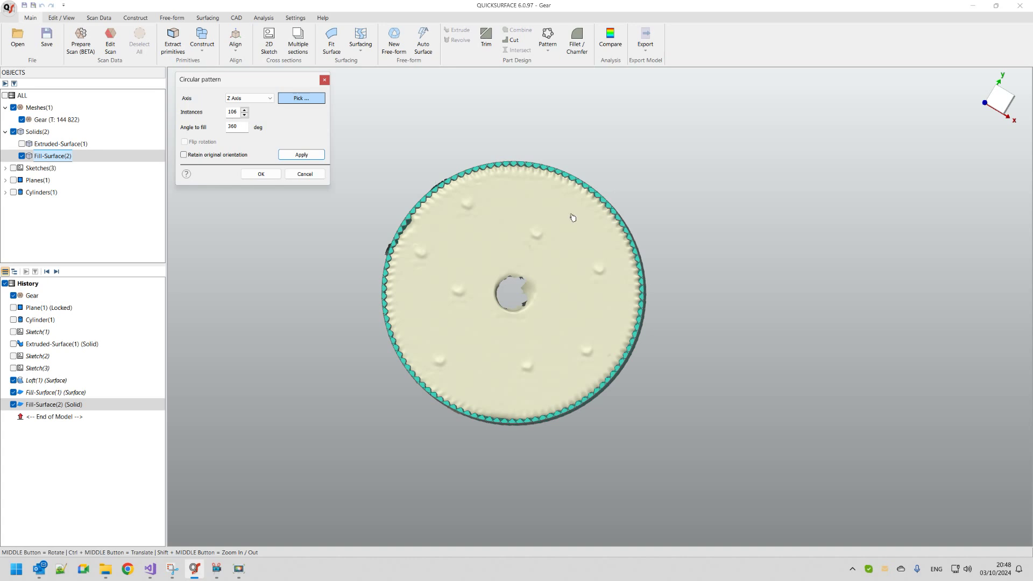
Check the patterned tooth gaps against the scanned teeth around the rim and accept the circular pattern.
scroll(617, 192, up, 5)
middle_drag(592, 197, 501, 218)
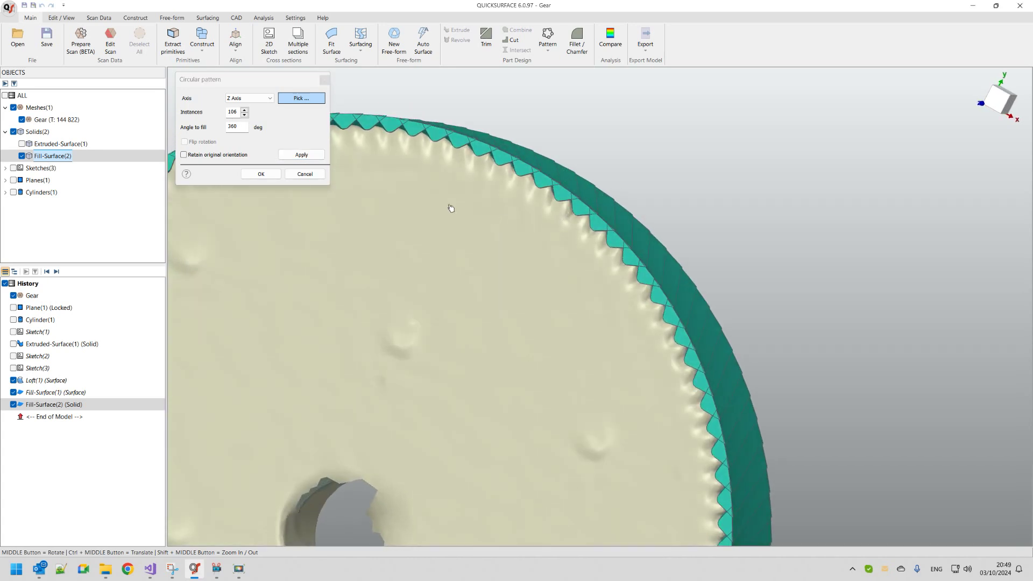
scroll(517, 246, up, 8)
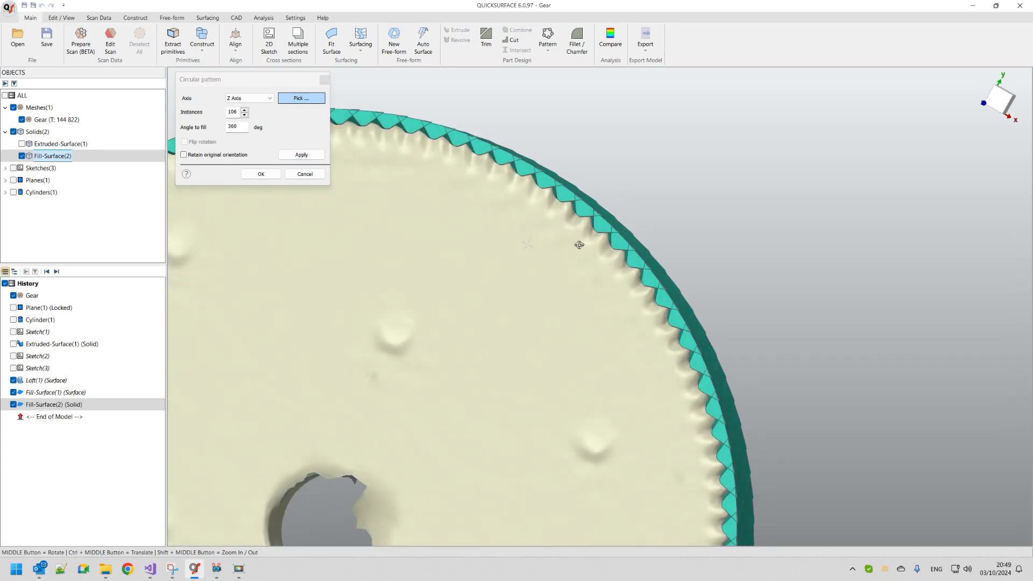
middle_drag(526, 191, 418, 231)
scroll(523, 237, down, 4)
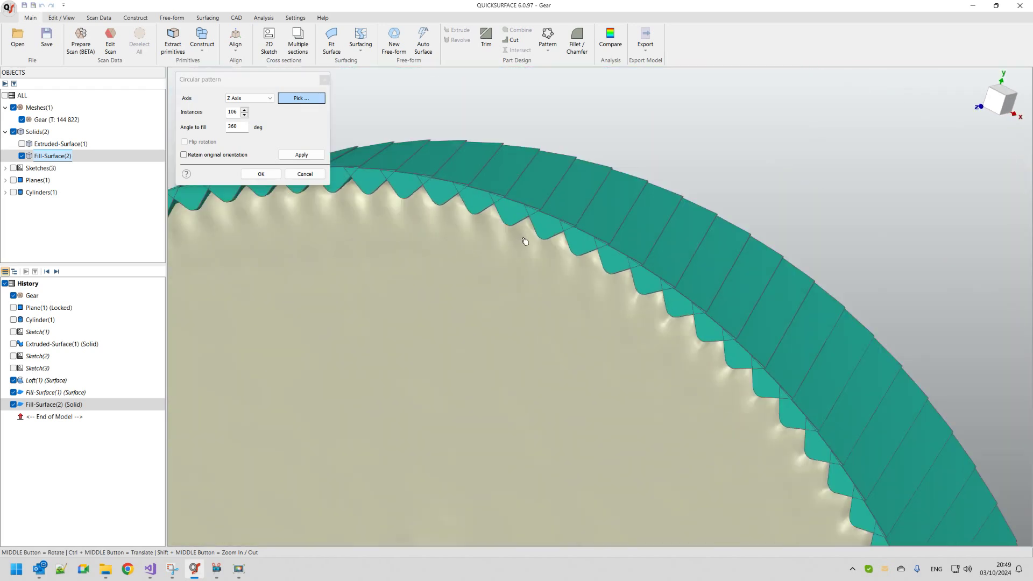
scroll(570, 240, down, 3)
middle_drag(568, 237, 488, 226)
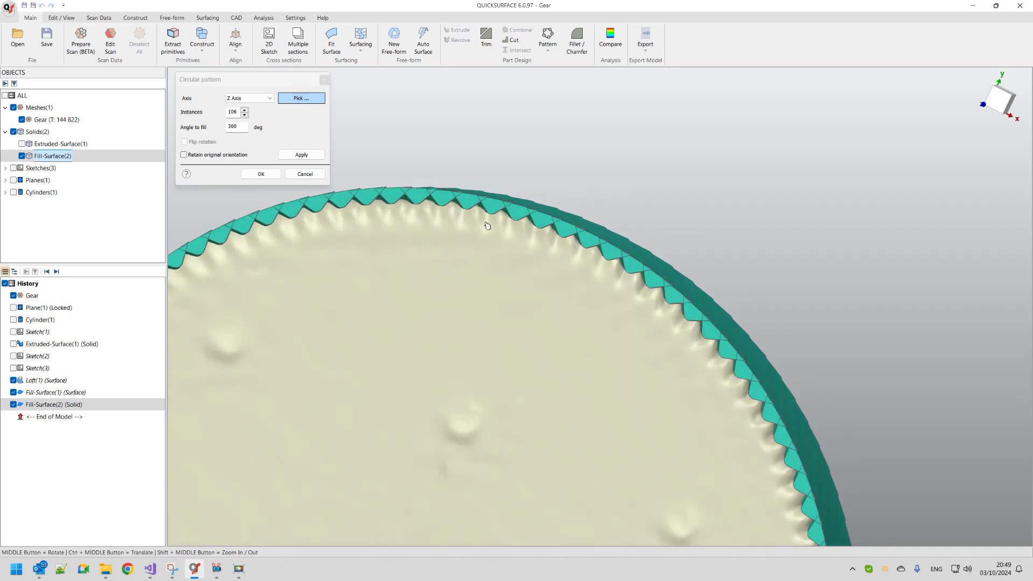
scroll(376, 212, up, 5)
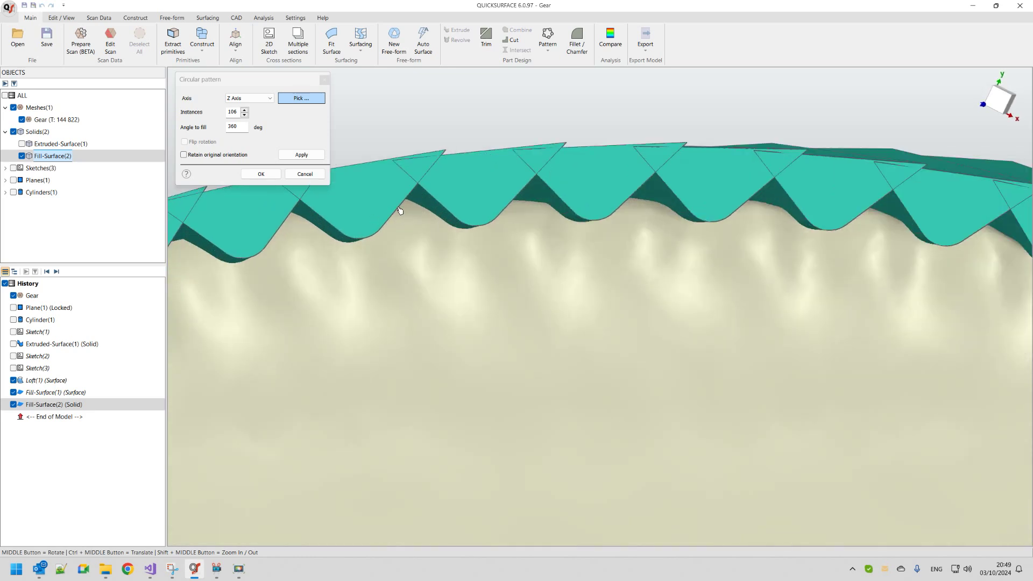
scroll(397, 209, down, 6)
scroll(517, 223, down, 5)
middle_drag(517, 222, 536, 284)
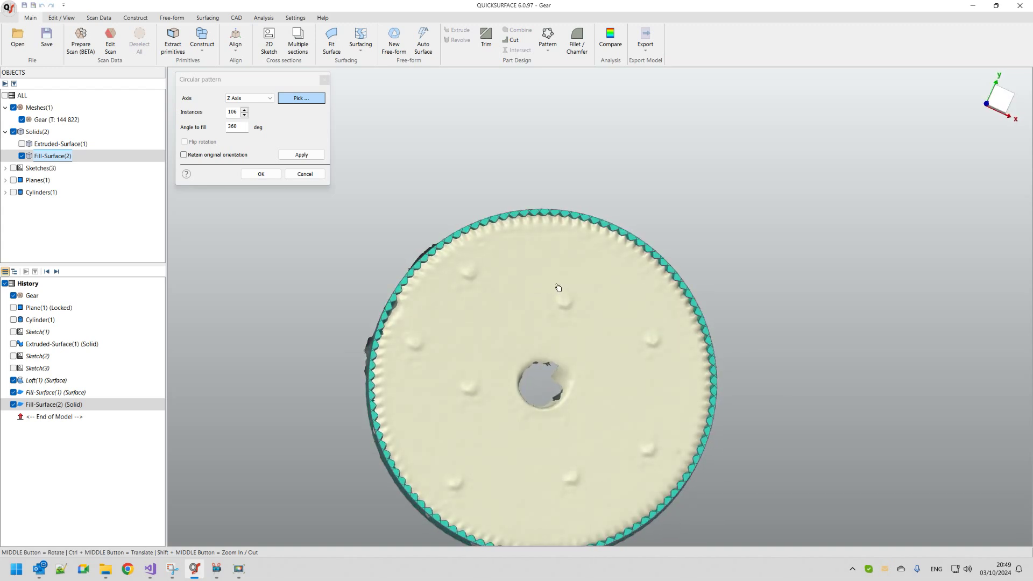
click(255, 177)
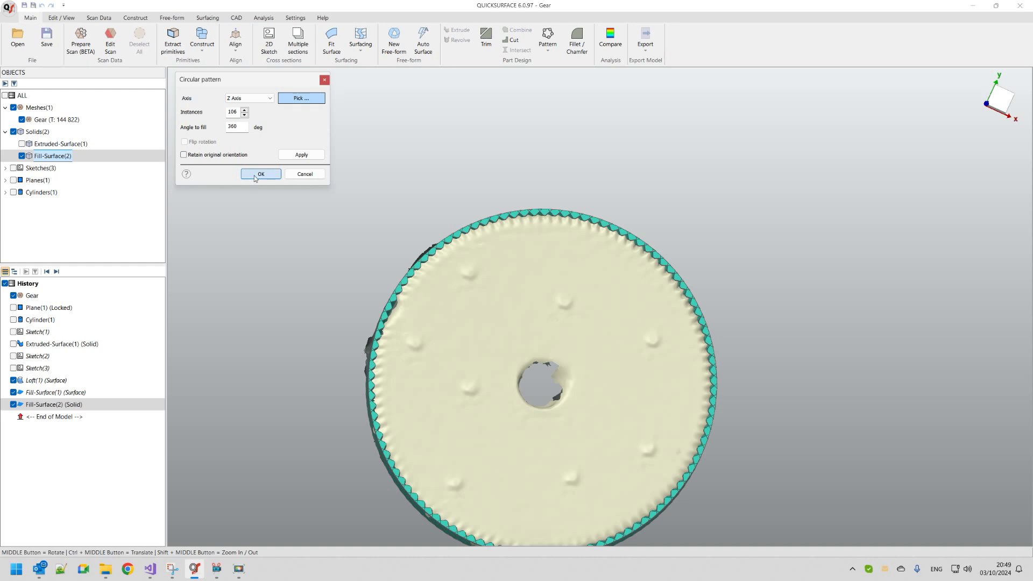
Show the extruded blank together with the patterned tooth gaps and hide the scanned gear mesh.
middle_drag(511, 266, 453, 432)
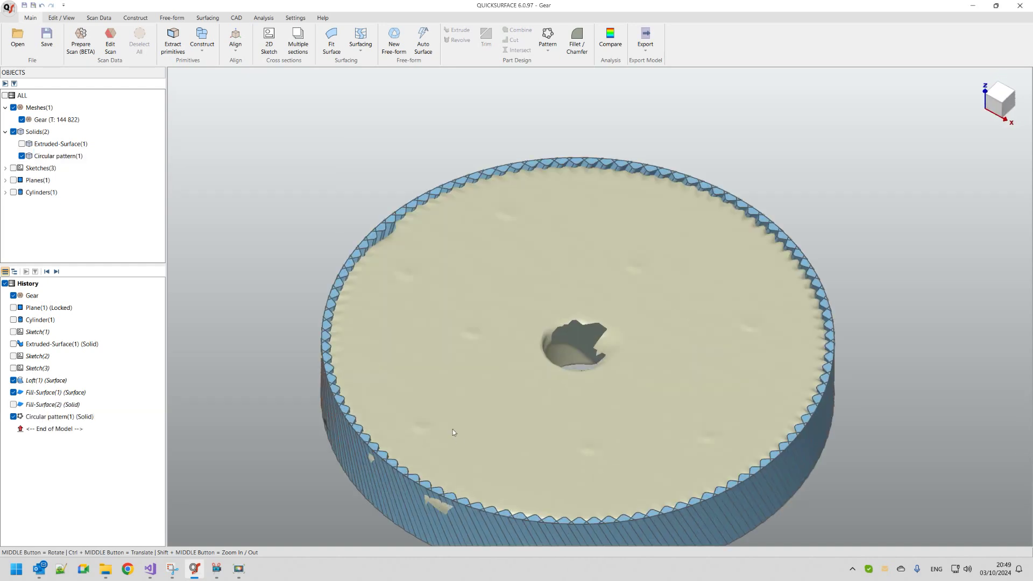
click(22, 144)
click(63, 159)
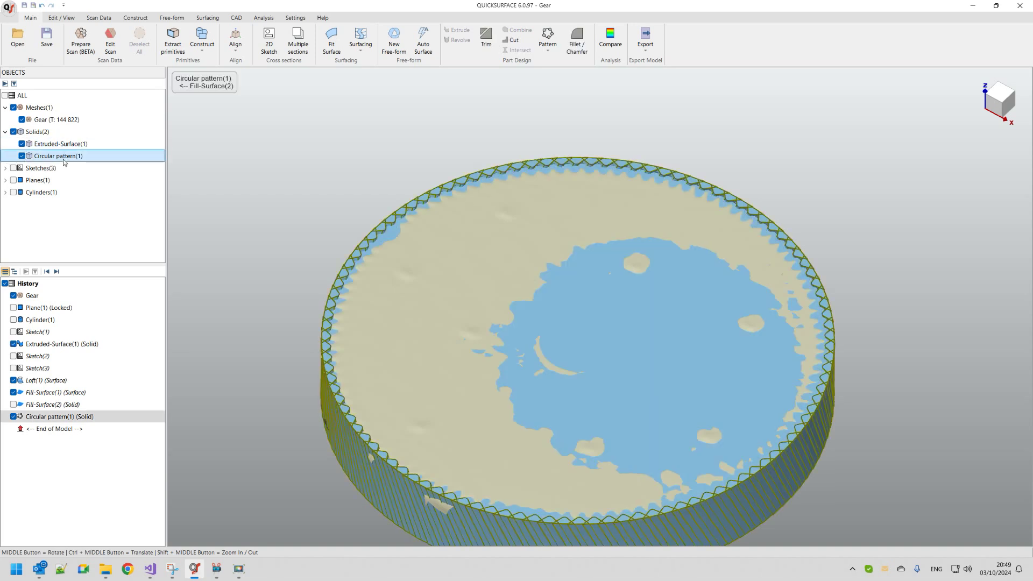
shift+middle_drag(444, 278, 373, 241)
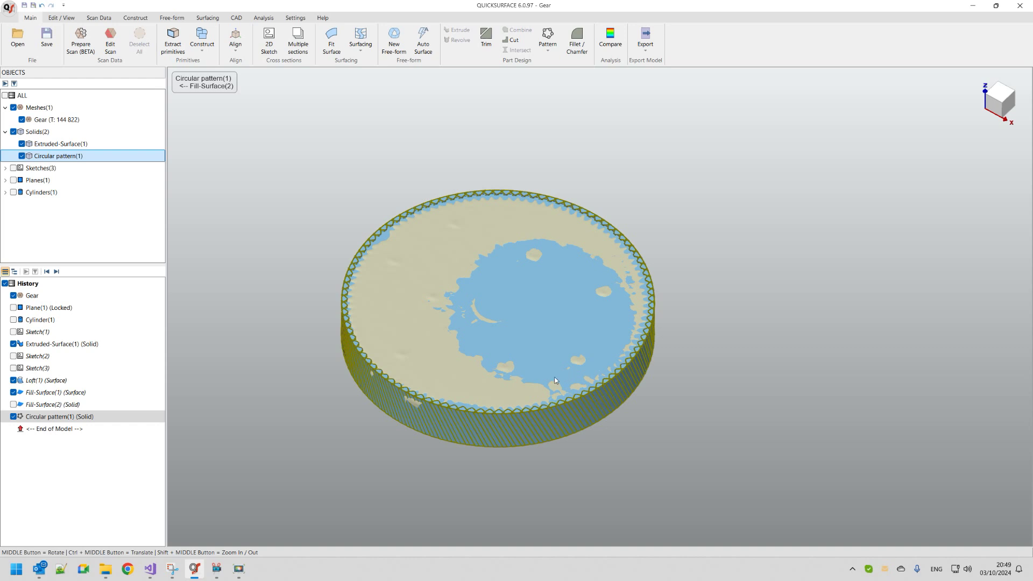
click(22, 119)
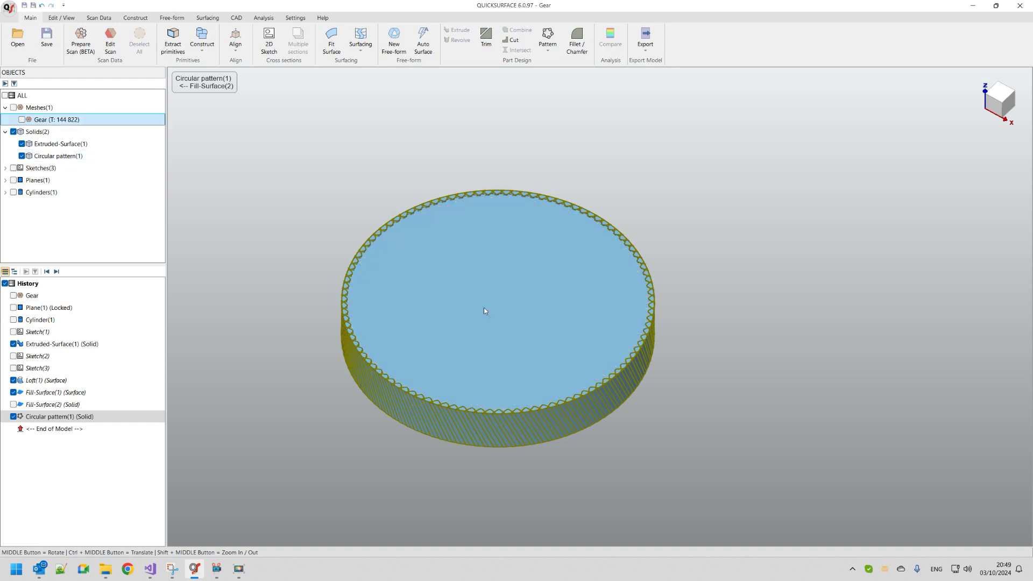
middle_drag(481, 397, 468, 375)
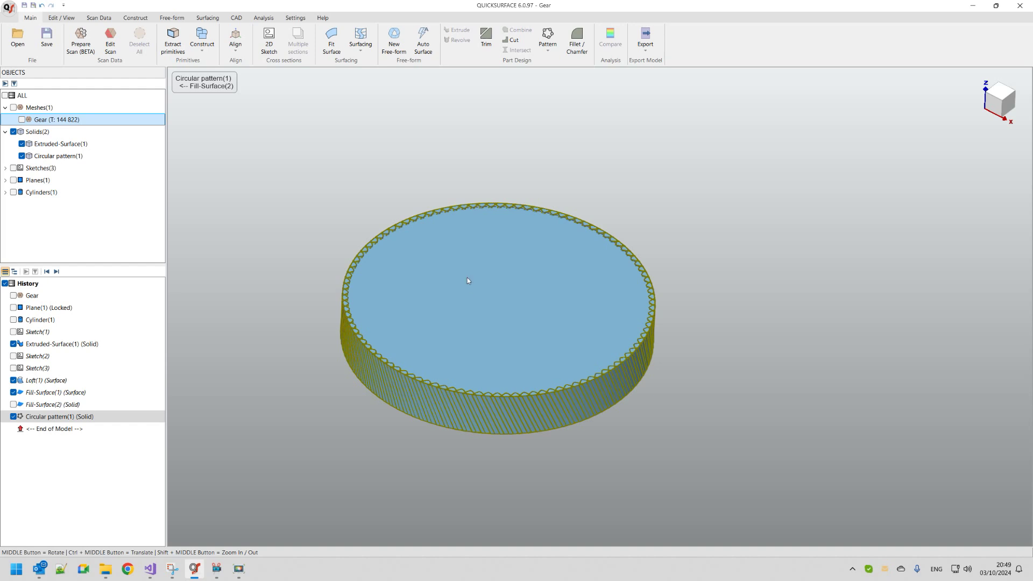
Cut the circular pattern of tooth gaps from the extruded blank, check the teeth from both sides, and accept the cut.
click(486, 283)
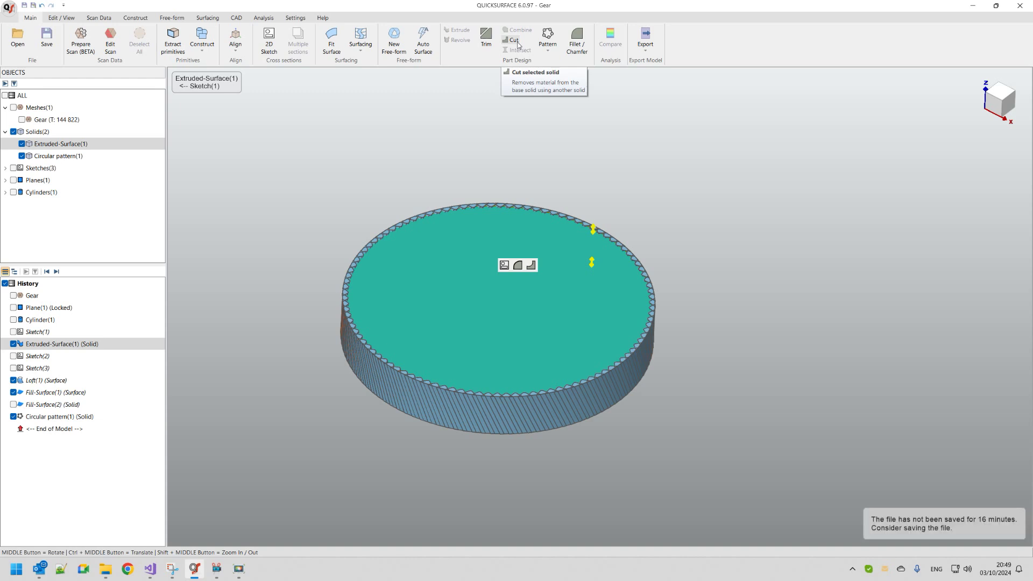
click(515, 40)
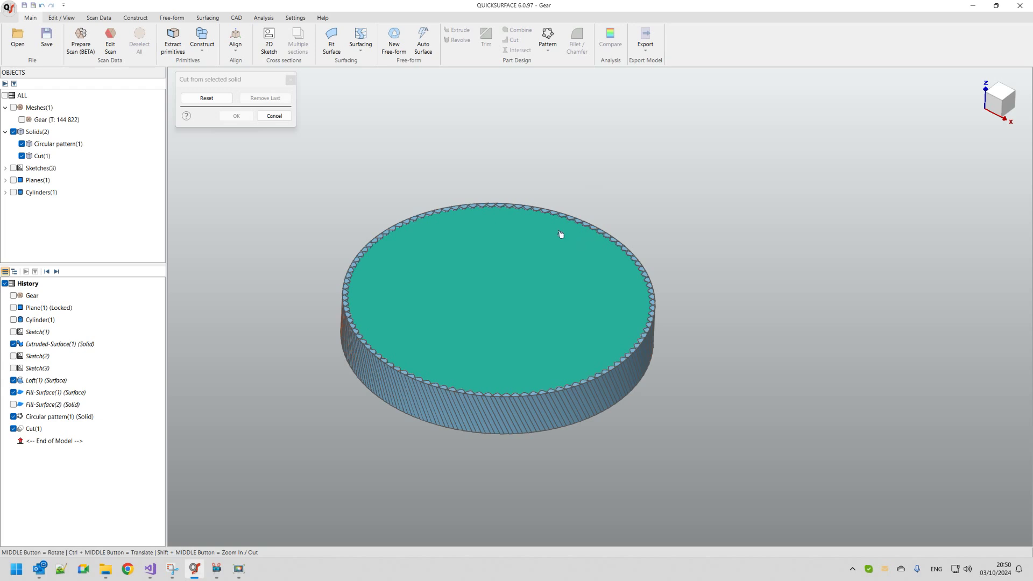
scroll(524, 225, up, 5)
scroll(525, 218, up, 2)
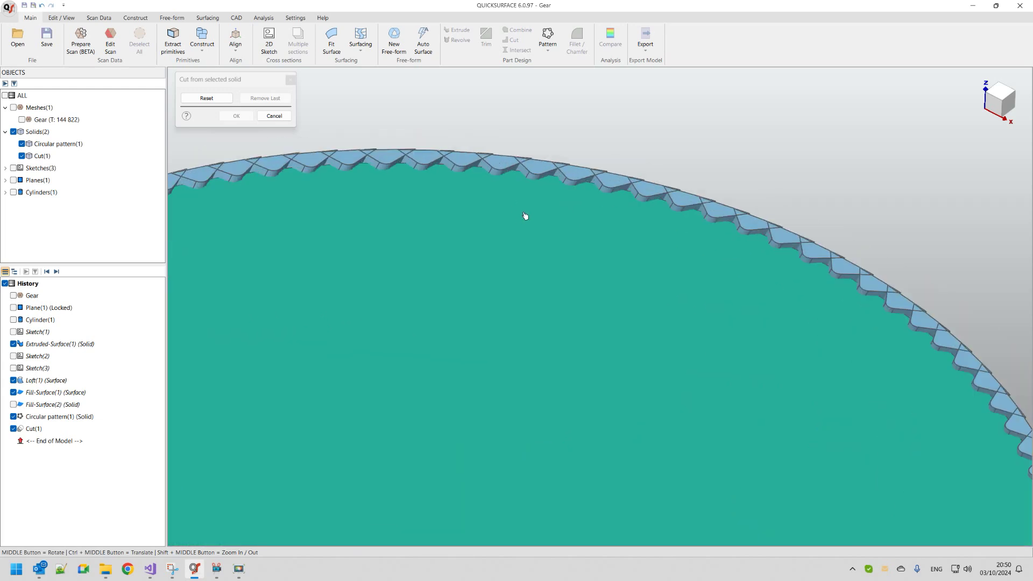
click(503, 164)
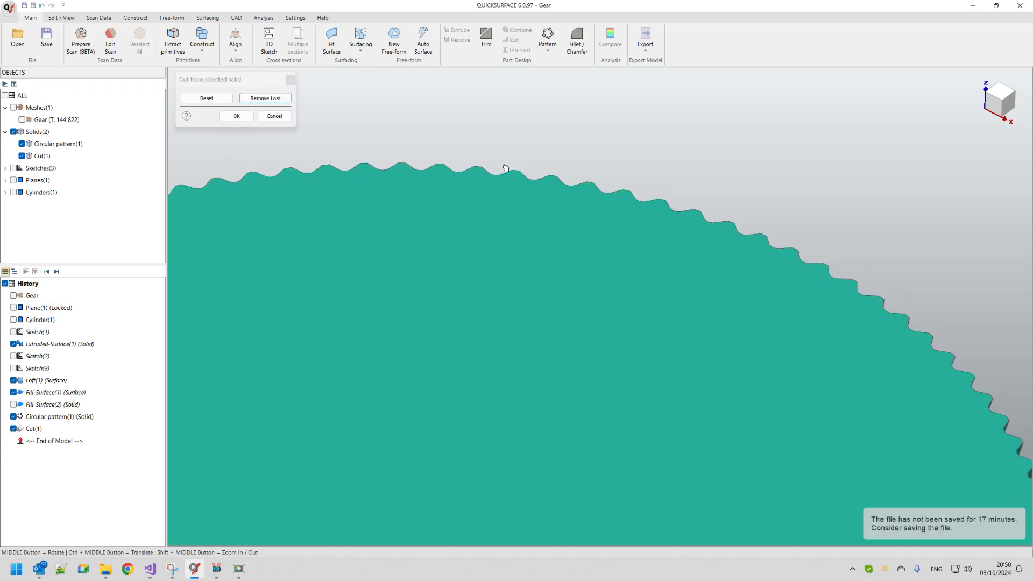
mouse_move(505, 167)
middle_down()
mouse_move(535, 249)
mouse_move(539, 411)
mouse_move(479, 239)
mouse_move(581, 253)
mouse_move(537, 300)
mouse_move(620, 425)
middle_up()
scroll(620, 426, down, 5)
middle_drag(671, 357, 481, 314)
click(235, 117)
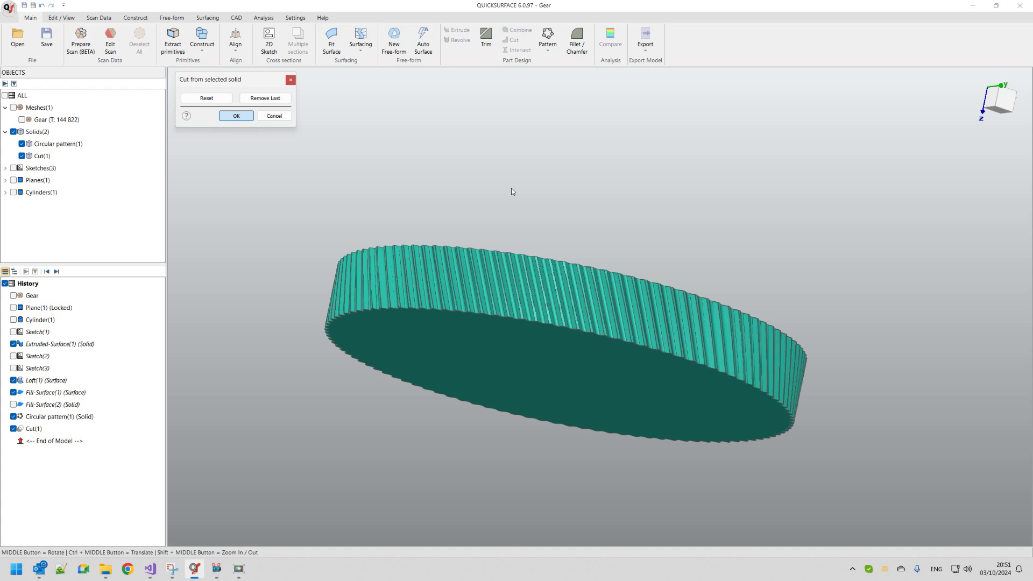
key(Return)
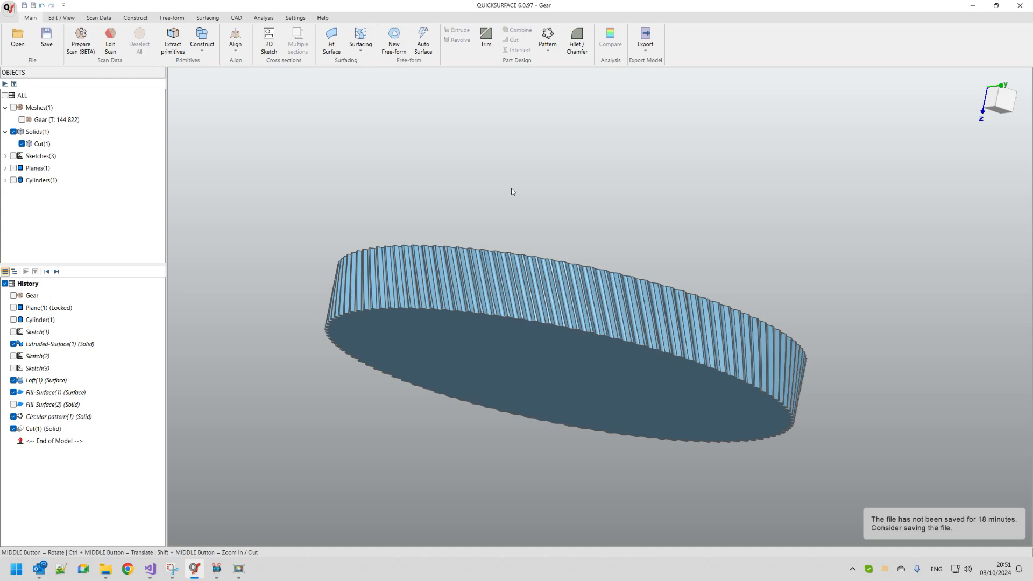
Hide the cut gear solid, show the scanned mesh alone, and examine its helical teeth up close.
middle_drag(574, 151, 544, 318)
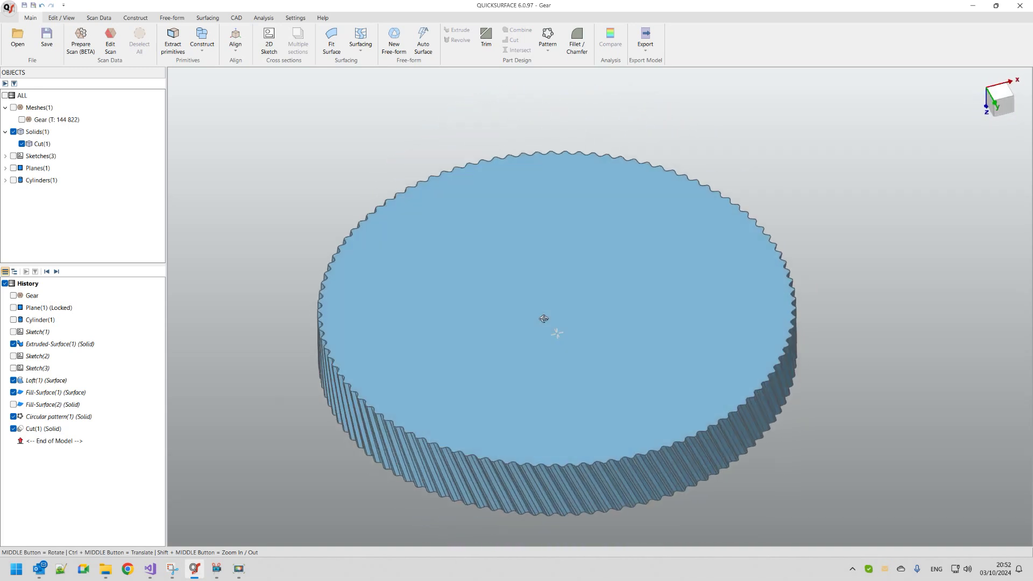
click(12, 133)
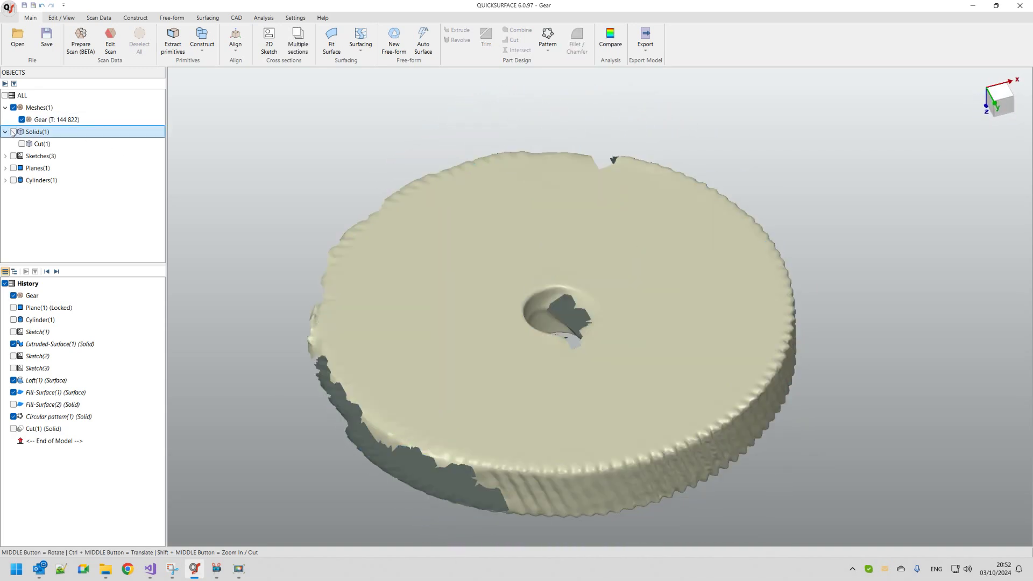
middle_drag(479, 269, 568, 310)
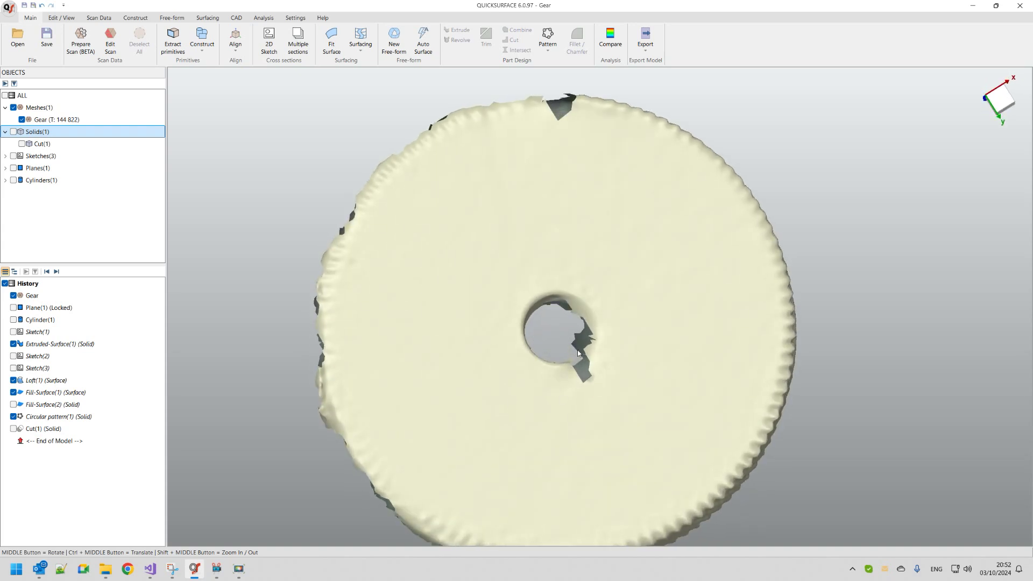
middle_drag(578, 353, 556, 299)
scroll(556, 299, up, 5)
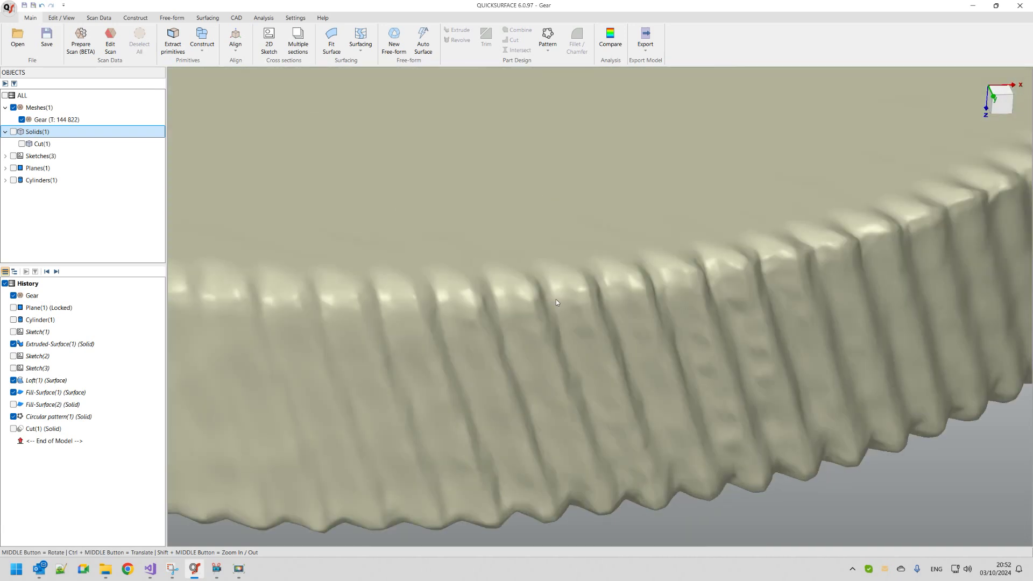
Show the cut solid over the scanned mesh to compare the teeth, and hide the mesh again.
click(13, 131)
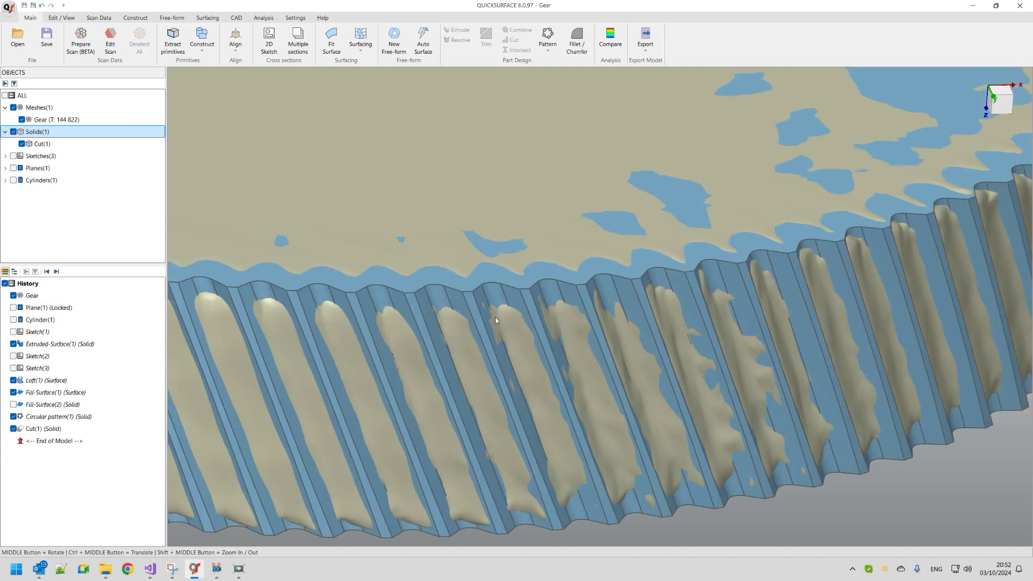
scroll(489, 320, down, 6)
scroll(487, 315, up, 3)
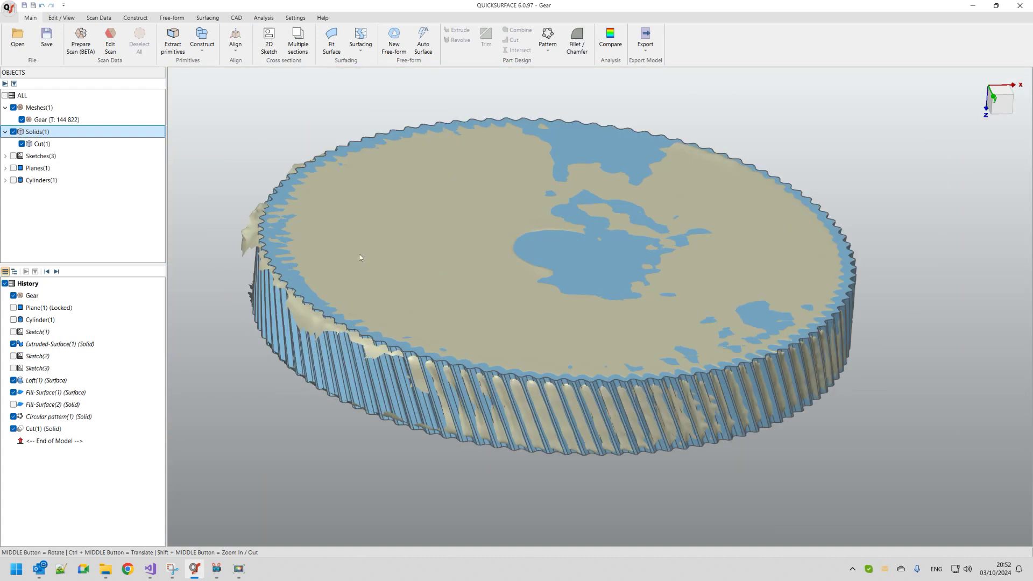
click(21, 120)
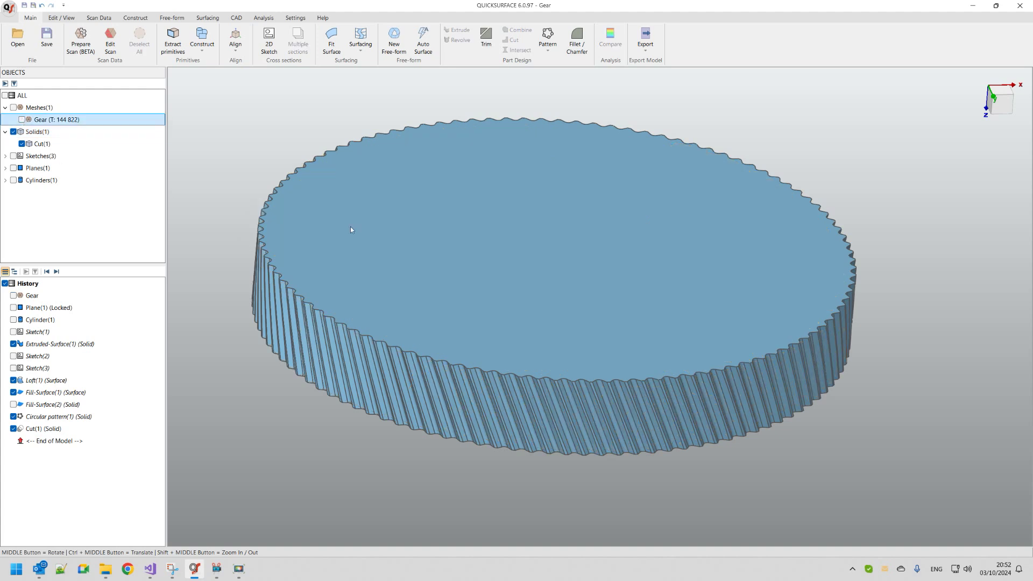
middle_drag(649, 291, 624, 263)
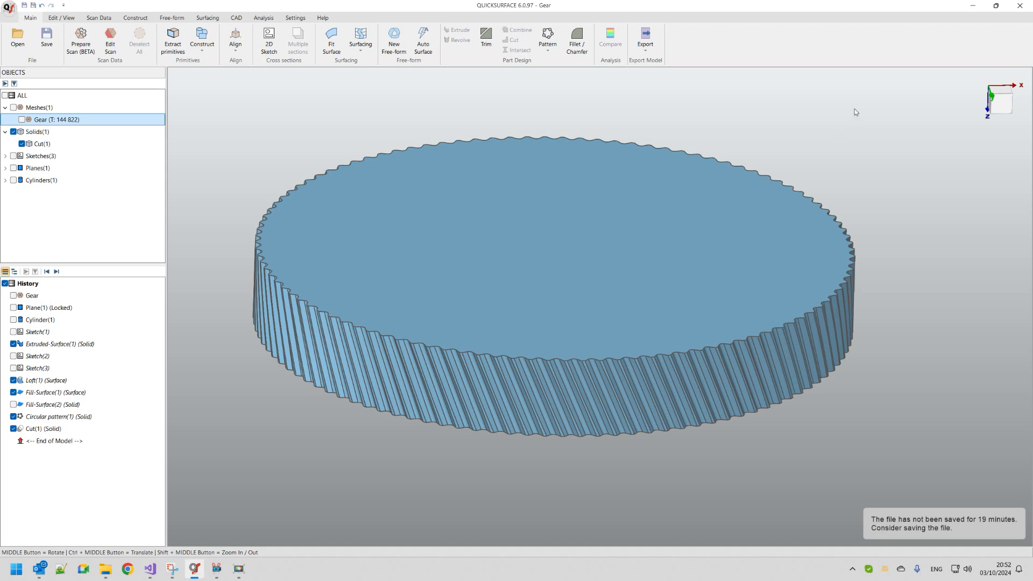
key(alt+Tab)
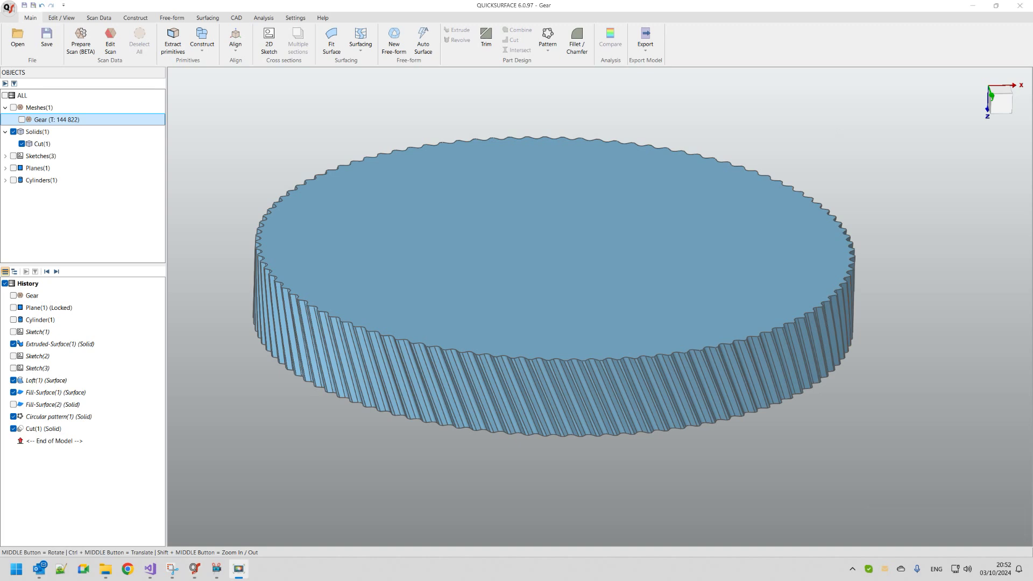